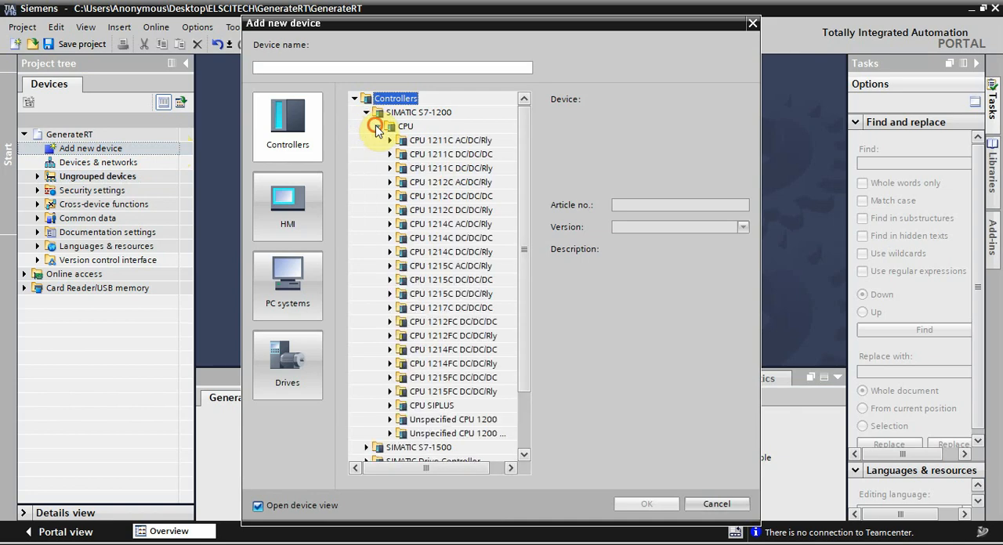
Step: Add a CPU 1215C DC/DC/Rly controller with article number 6ES7 215-1HG40-0XB0, version V4.4, to the project
{"action": "left_click", "coordinate": [389, 294]}
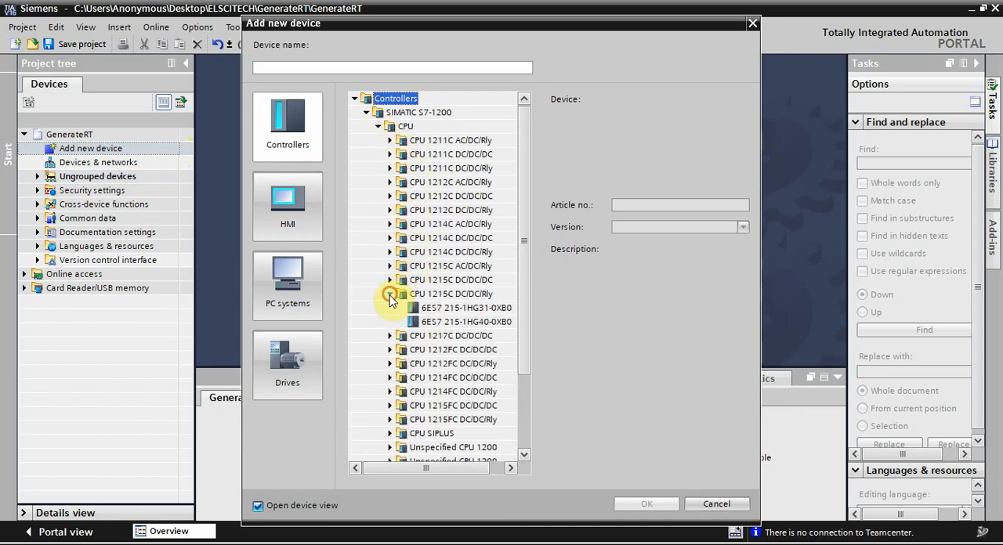
{"action": "left_click", "coordinate": [427, 322]}
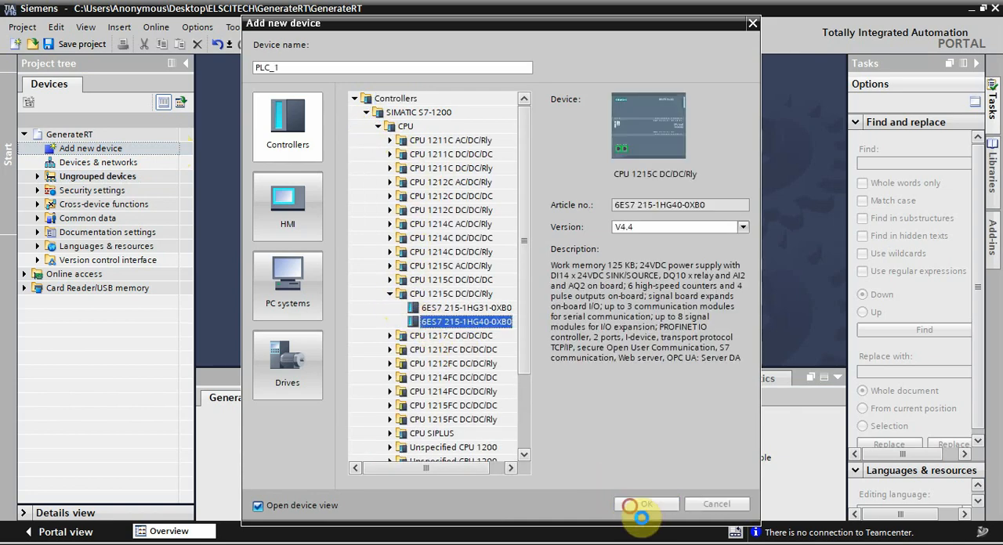
{"action": "left_click", "coordinate": [647, 503]}
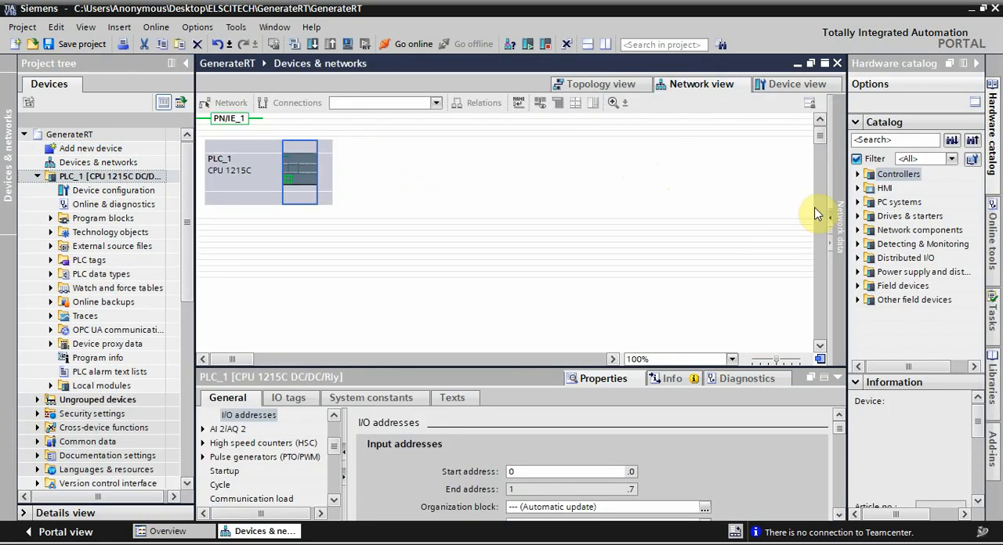
Step: Place a general PC station from the hardware catalog beside PLC_1 in the network view
{"action": "left_click", "coordinate": [861, 201]}
{"action": "left_click", "coordinate": [870, 217]}
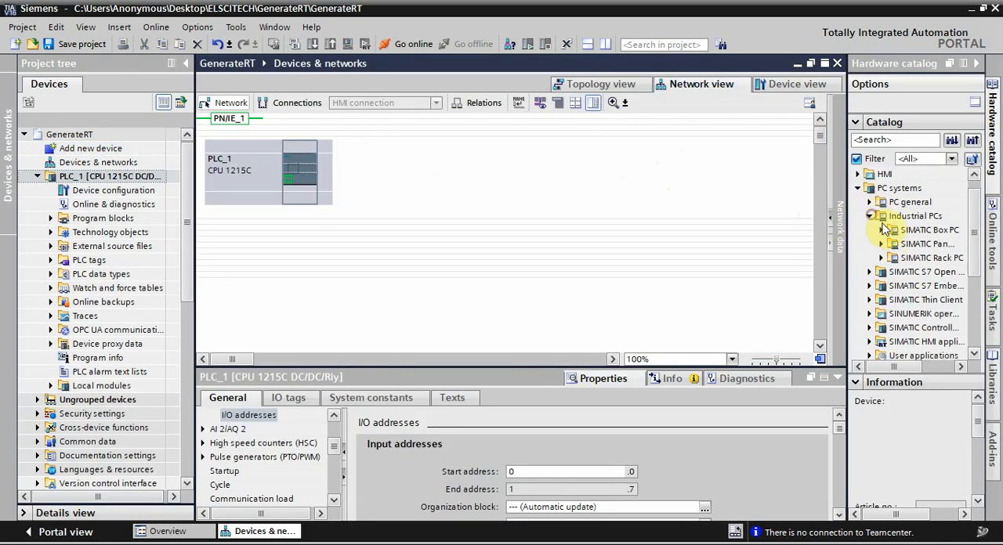
{"action": "left_click", "coordinate": [870, 202]}
{"action": "left_click_drag", "start_coordinate": [897, 218], "coordinate": [362, 142]}
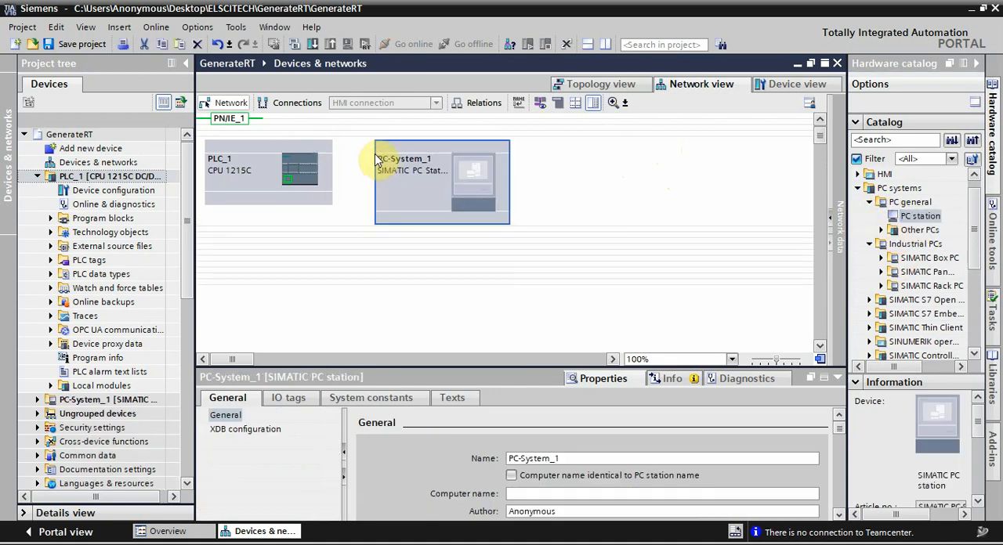
Step: Open the PC station's device view and insert an IE general PROFINET/Ethernet communications module
{"action": "double_click", "coordinate": [458, 182]}
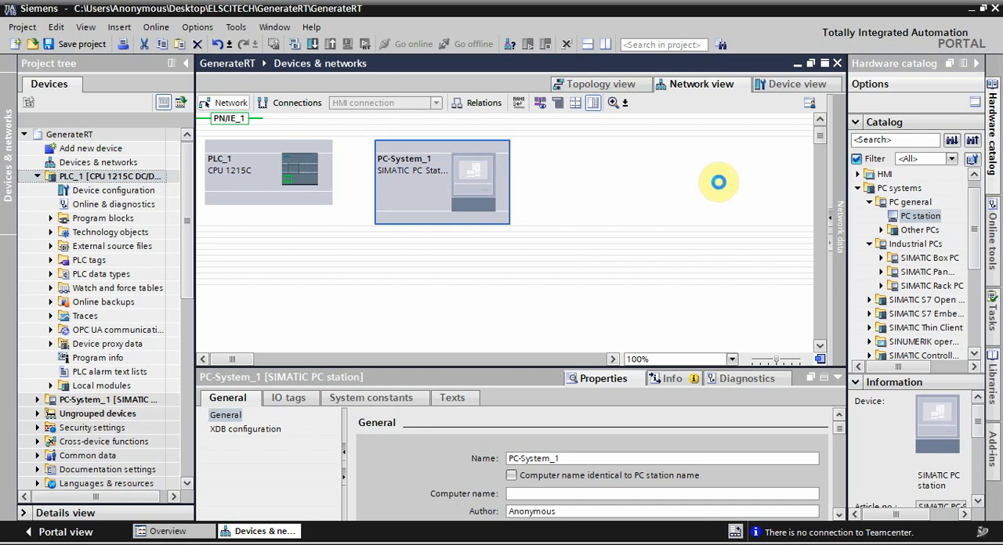
{"action": "left_click", "coordinate": [858, 230]}
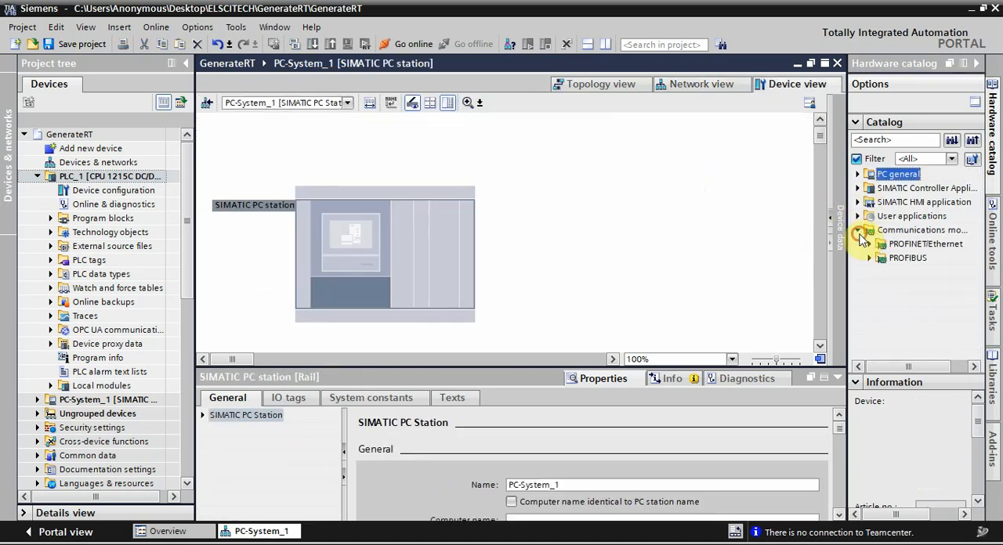
{"action": "left_click", "coordinate": [869, 243]}
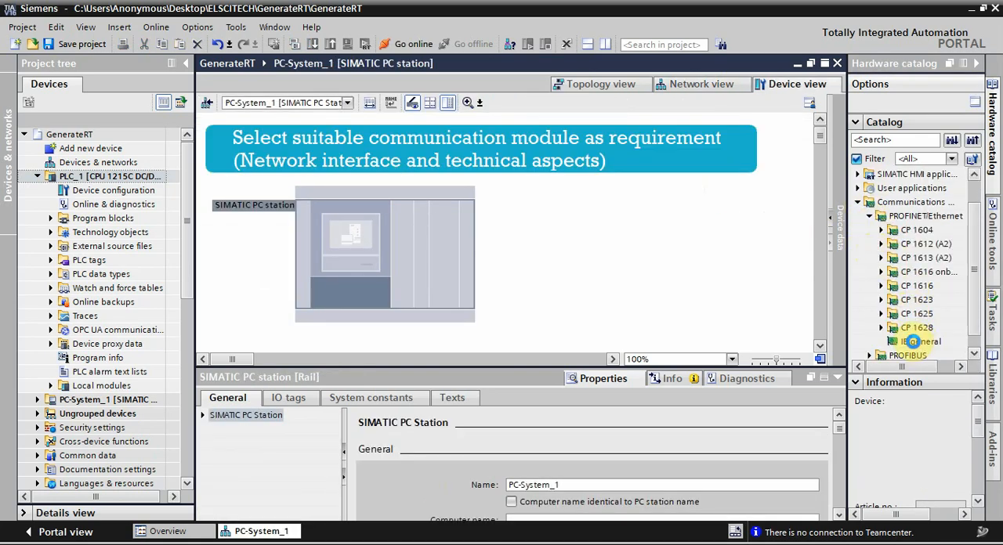
{"action": "left_click_drag", "start_coordinate": [913, 342], "coordinate": [401, 271]}
{"action": "left_click", "coordinate": [863, 203]}
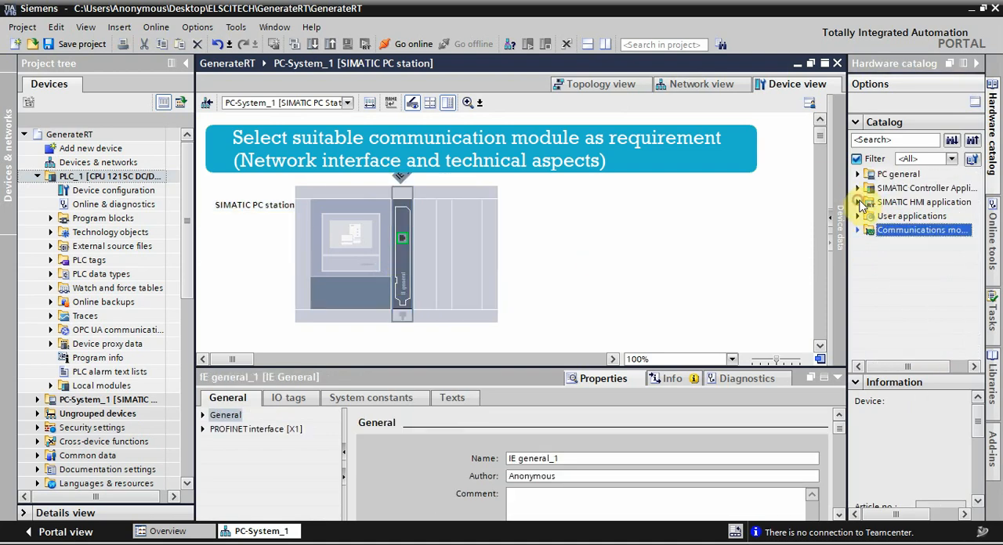
Step: Add the WinCC RT Professional HMI application to a free slot of the PC station
{"action": "left_click", "coordinate": [858, 201]}
{"action": "left_click_drag", "start_coordinate": [894, 230], "coordinate": [678, 123]}
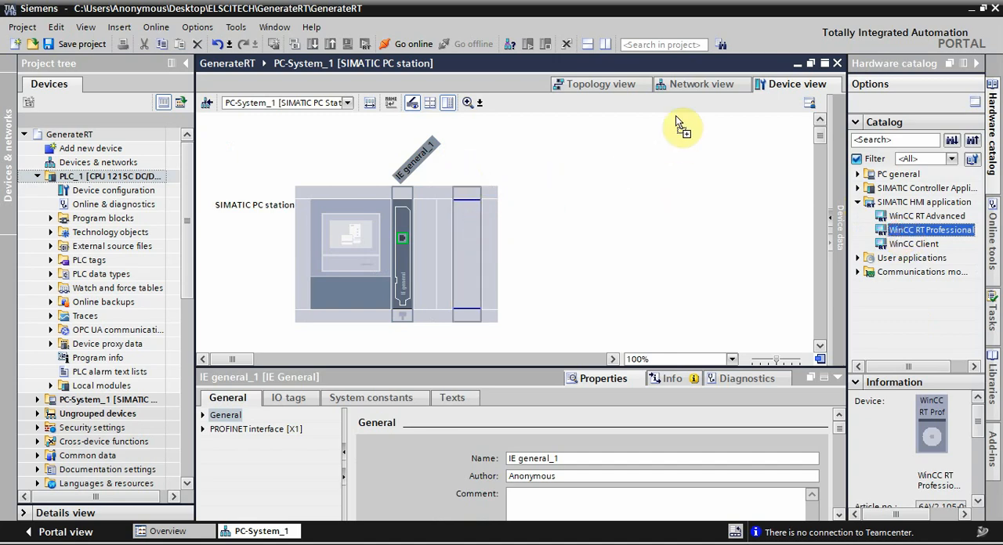
{"action": "left_click_drag", "start_coordinate": [692, 91], "coordinate": [693, 90]}
Step: Show the interface addresses in the network view and set the PC station's PROFINET interface IP address to 192.168.0.2
{"action": "left_click", "coordinate": [701, 85]}
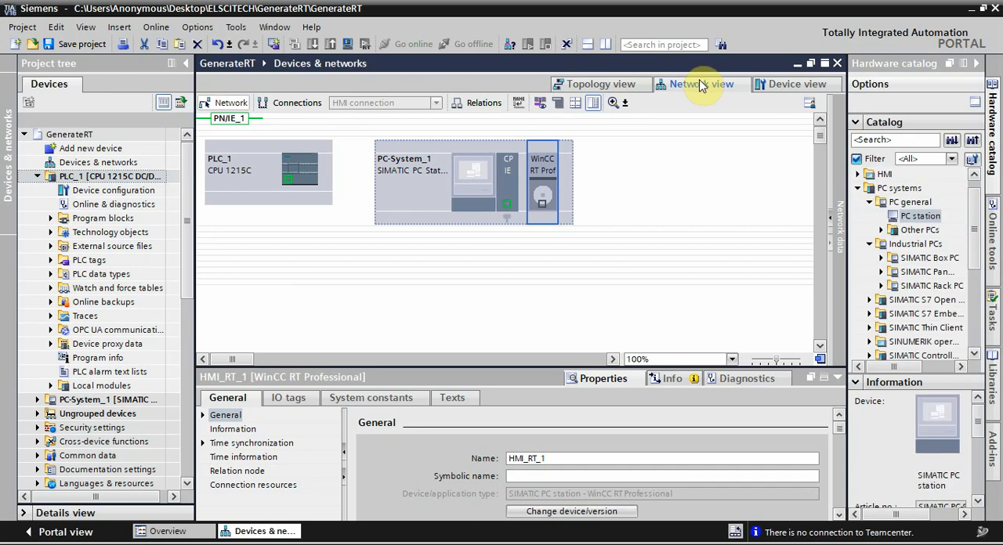
{"action": "left_click", "coordinate": [543, 106]}
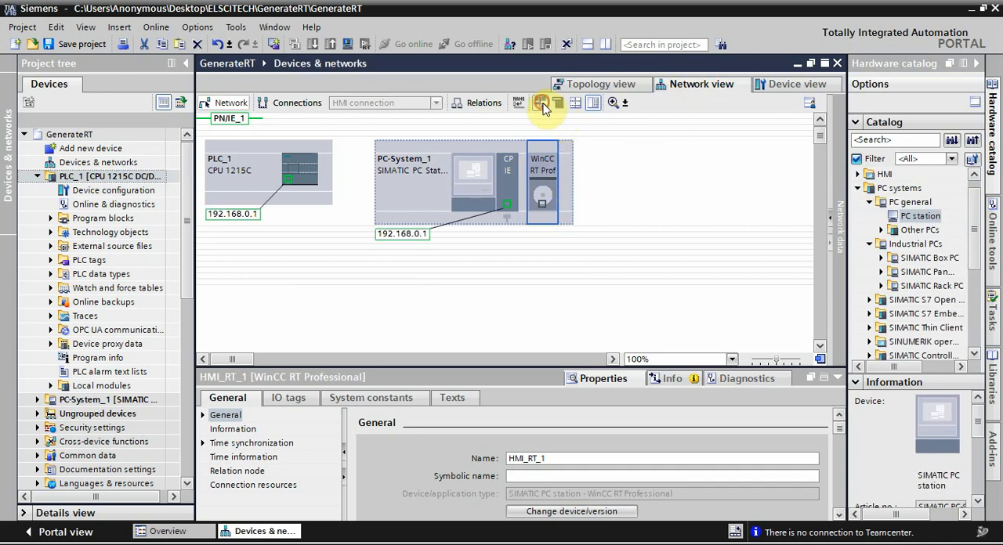
{"action": "left_click", "coordinate": [506, 206]}
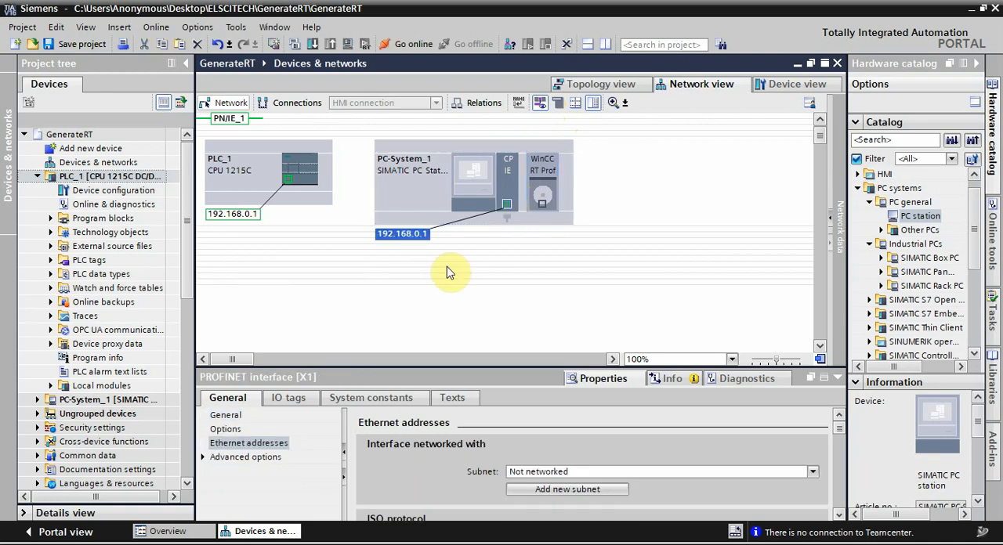
{"action": "left_click_drag", "start_coordinate": [845, 432], "coordinate": [851, 467]}
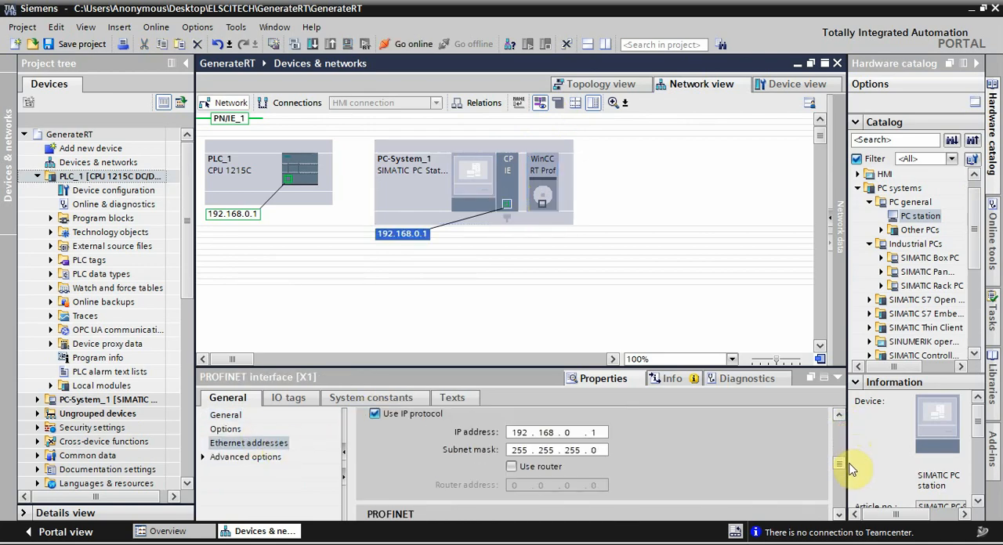
{"action": "left_click", "coordinate": [593, 433]}
{"action": "type", "text": "2"}
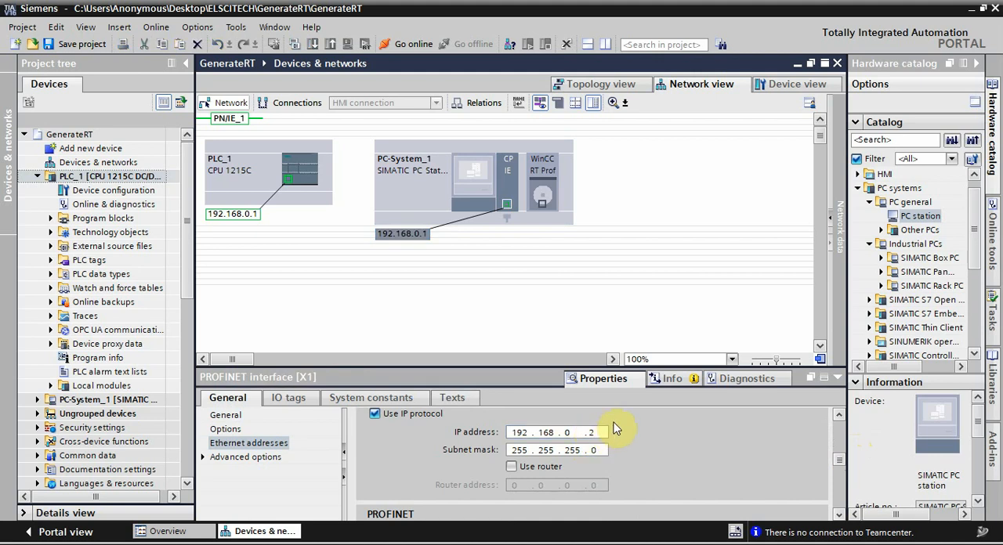
{"action": "left_click", "coordinate": [514, 248]}
Step: Connect the PC station's IE interface to the PLC_1 PROFINET interface on a shared subnet
{"action": "left_click_drag", "start_coordinate": [507, 206], "coordinate": [288, 185]}
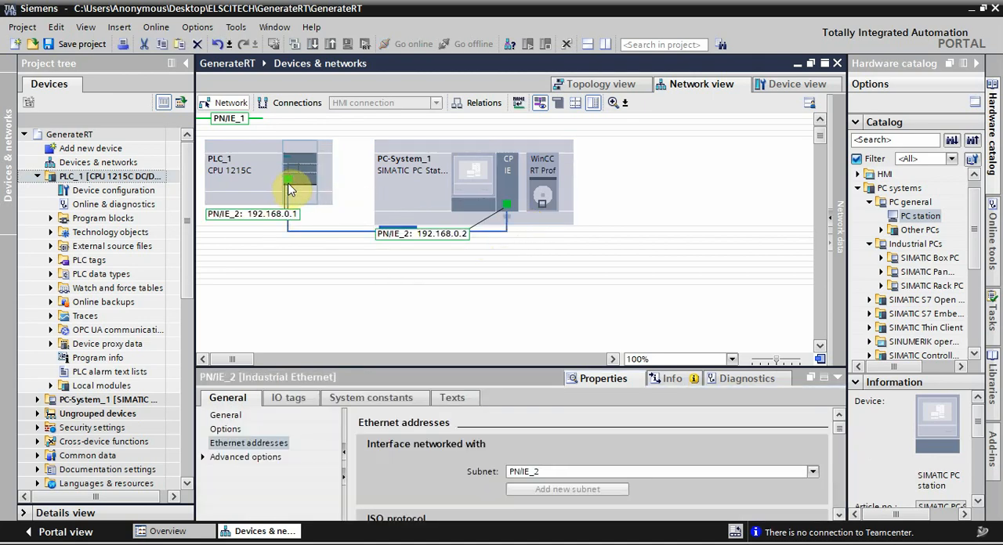
{"action": "left_click", "coordinate": [350, 230]}
{"action": "left_click", "coordinate": [537, 103]}
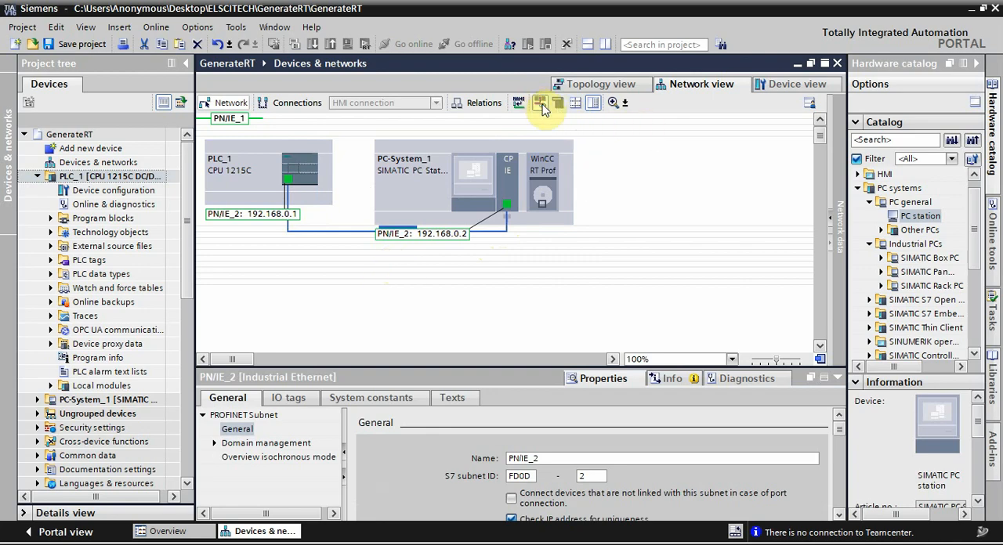
{"action": "left_click", "coordinate": [637, 187]}
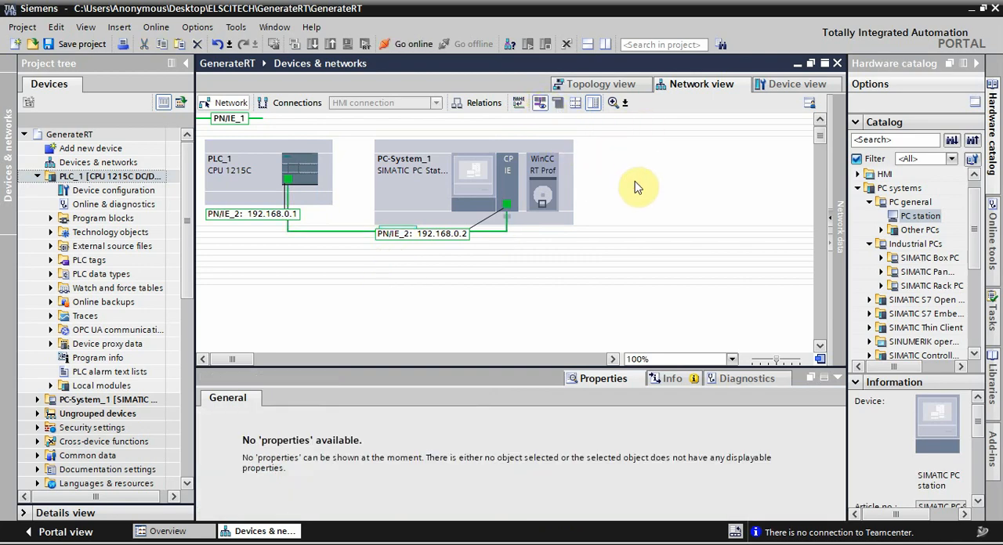
Step: Switch to the Windows Control Panel and open the Internet Protocol Version 4 properties of the Ethernet adapter
{"action": "left_click", "coordinate": [14, 542]}
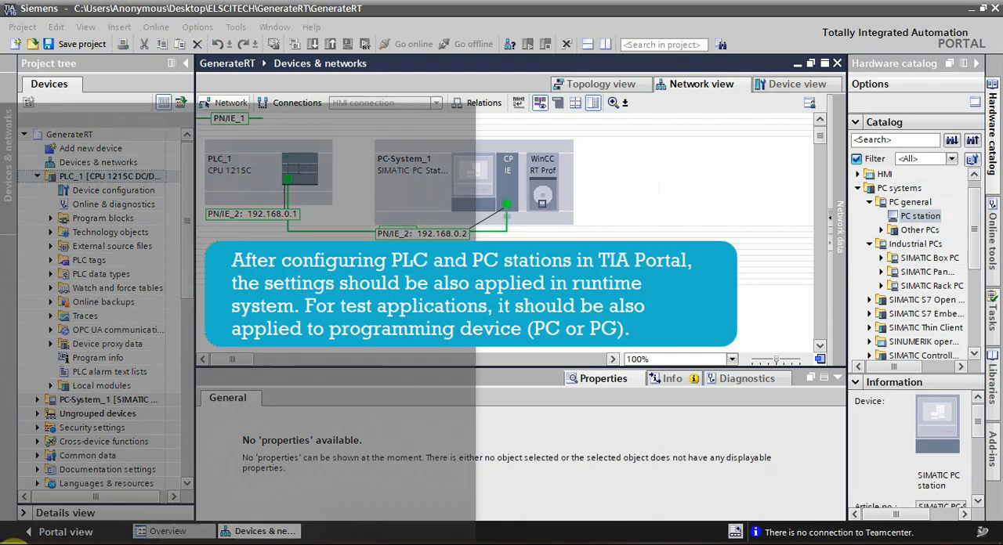
{"action": "left_click", "coordinate": [342, 161]}
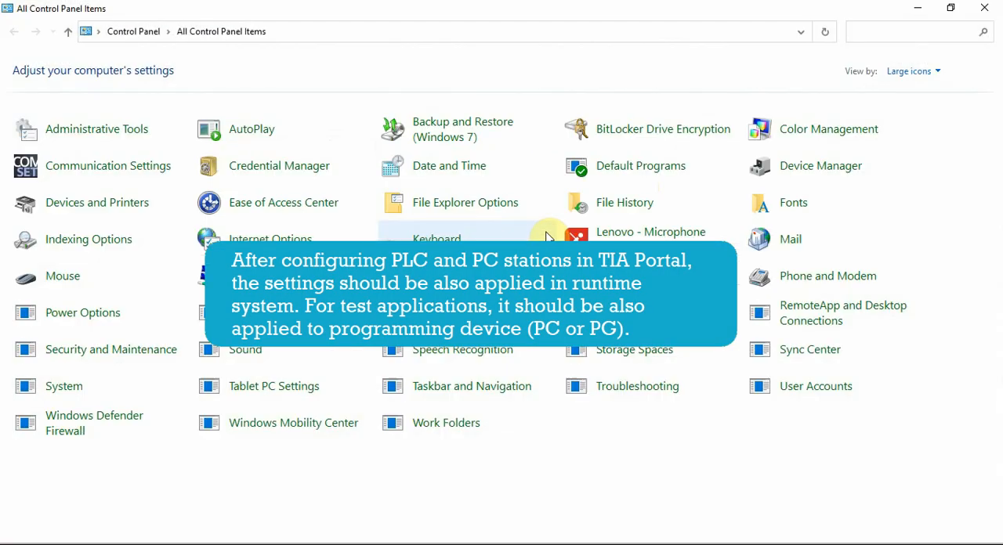
{"action": "left_click", "coordinate": [146, 314]}
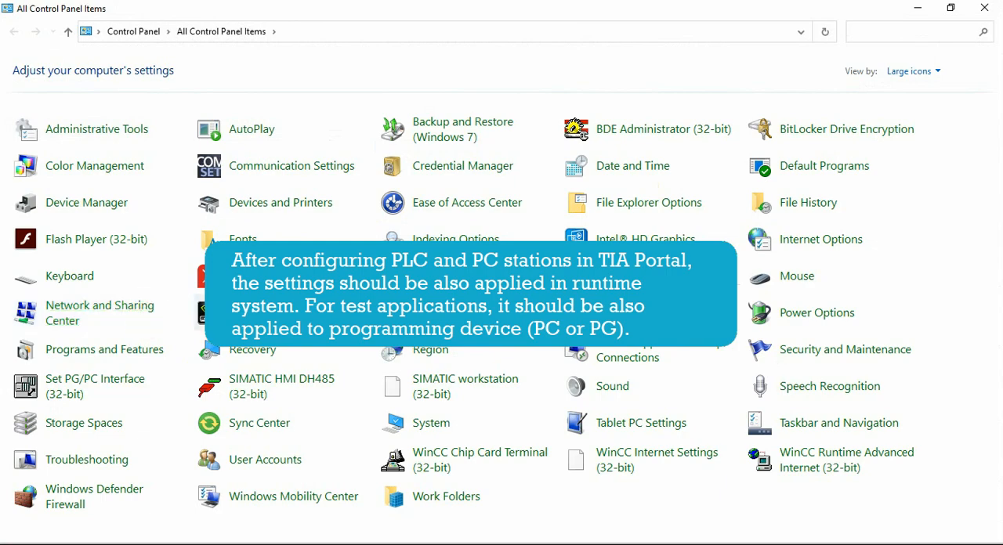
{"action": "left_click", "coordinate": [86, 91]}
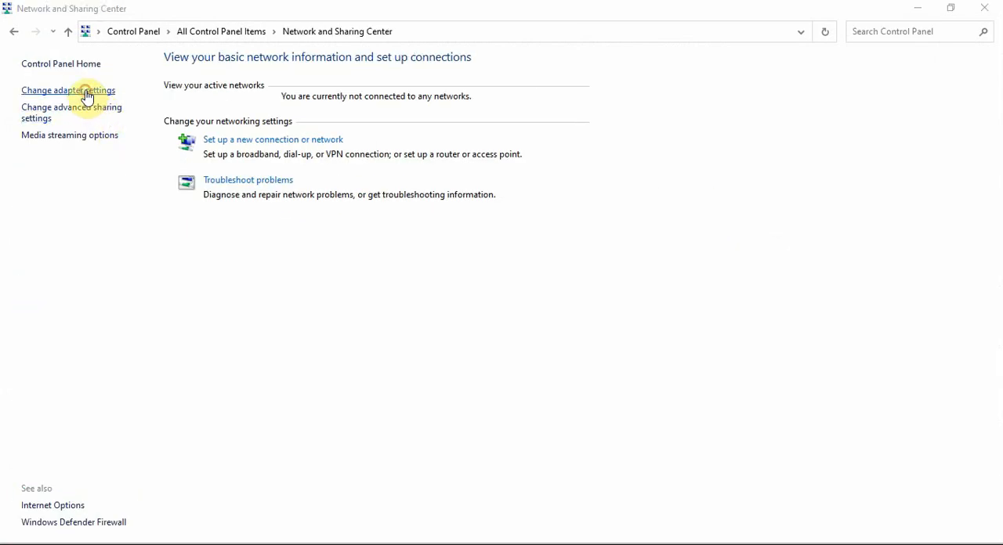
{"action": "left_click", "coordinate": [139, 105]}
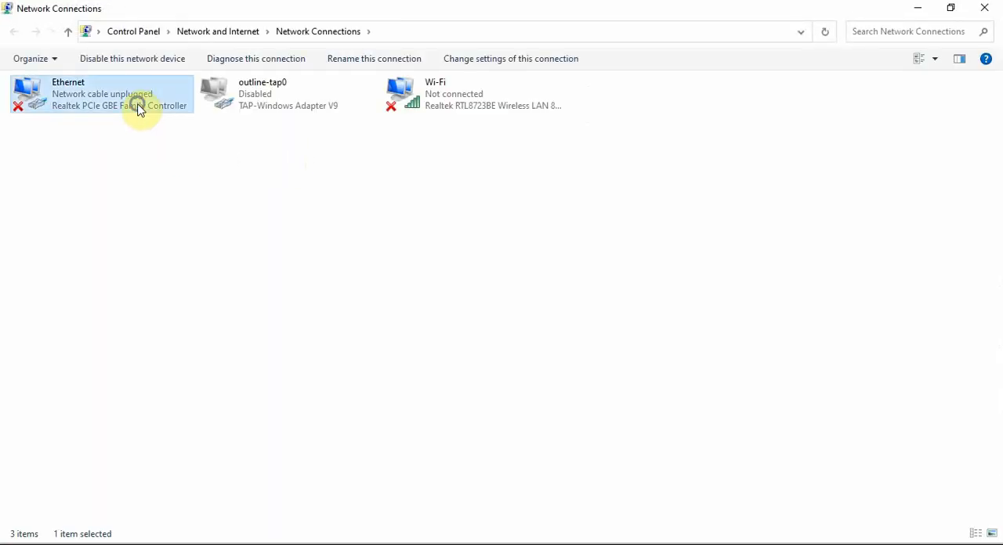
{"action": "right_click", "coordinate": [139, 105]}
{"action": "left_click", "coordinate": [188, 249]}
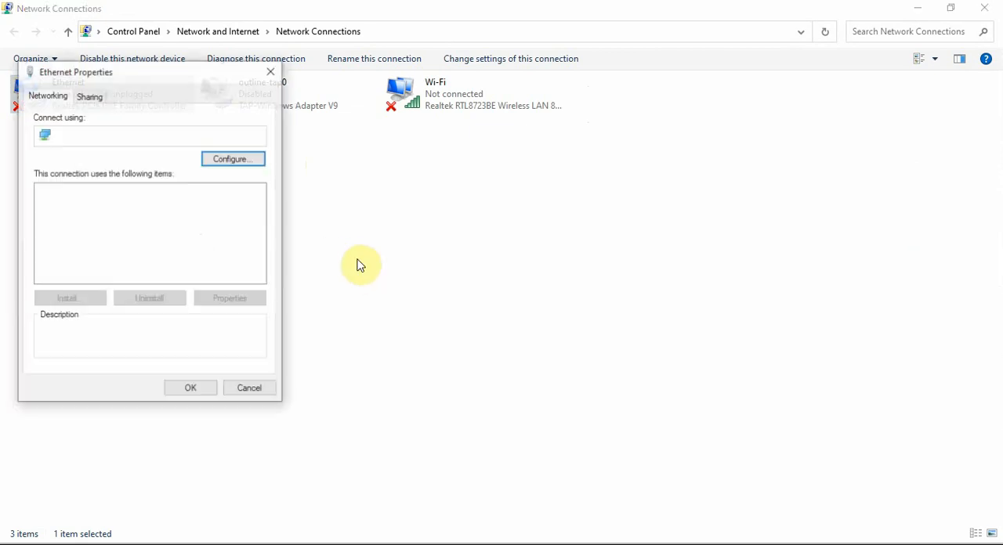
{"action": "left_click", "coordinate": [196, 239]}
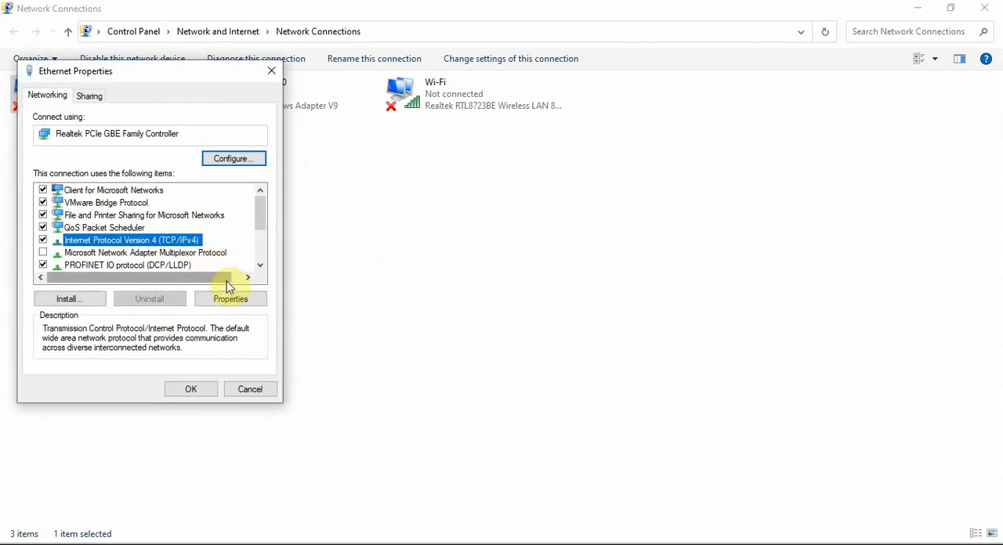
{"action": "left_click", "coordinate": [229, 298]}
Step: Assign the static IP address 192.168.0.2 to the Ethernet adapter, apply it and close the network settings windows
{"action": "left_click", "coordinate": [129, 232]}
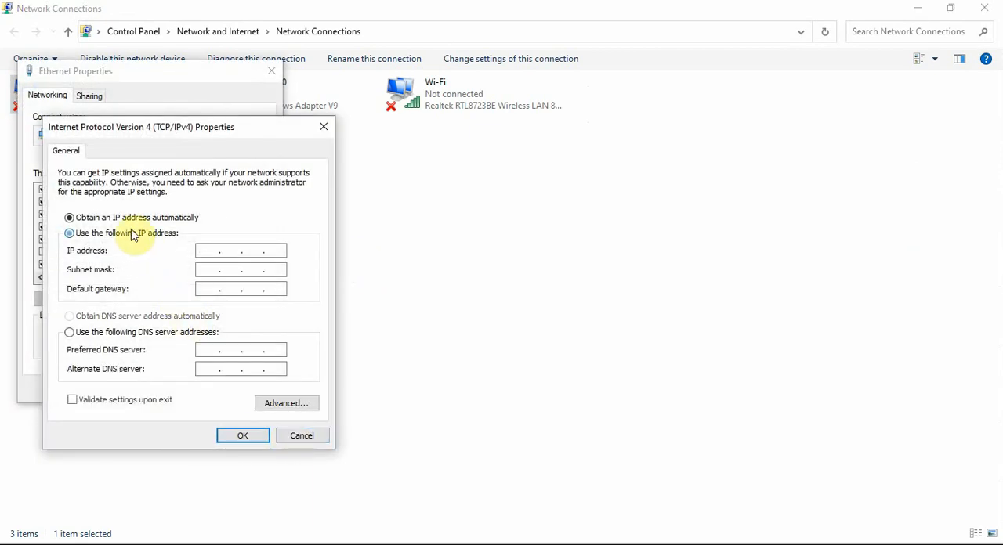
{"action": "left_click", "coordinate": [211, 247]}
{"action": "type", "text": "192"}
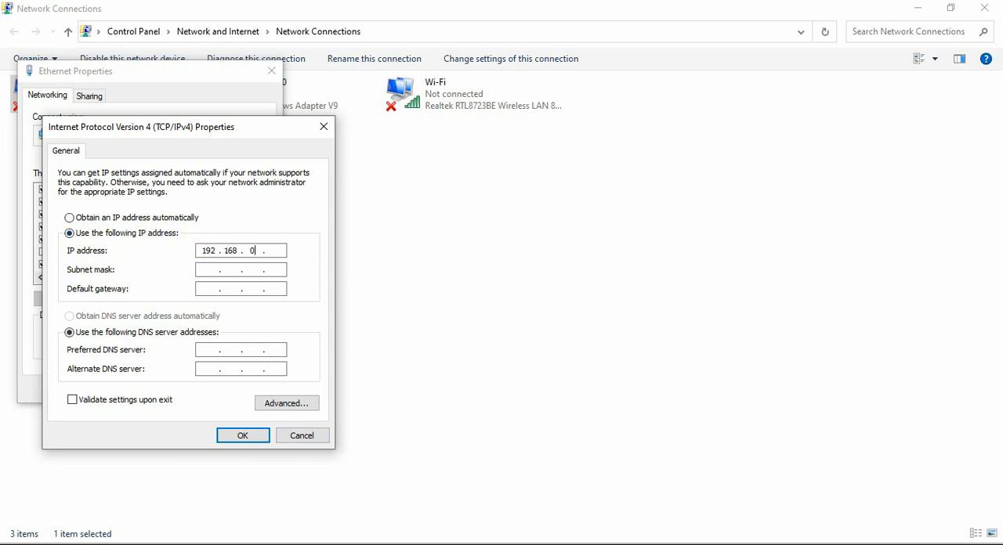
{"action": "type", "text": "2"}
{"action": "left_click", "coordinate": [242, 438]}
{"action": "left_click", "coordinate": [187, 387]}
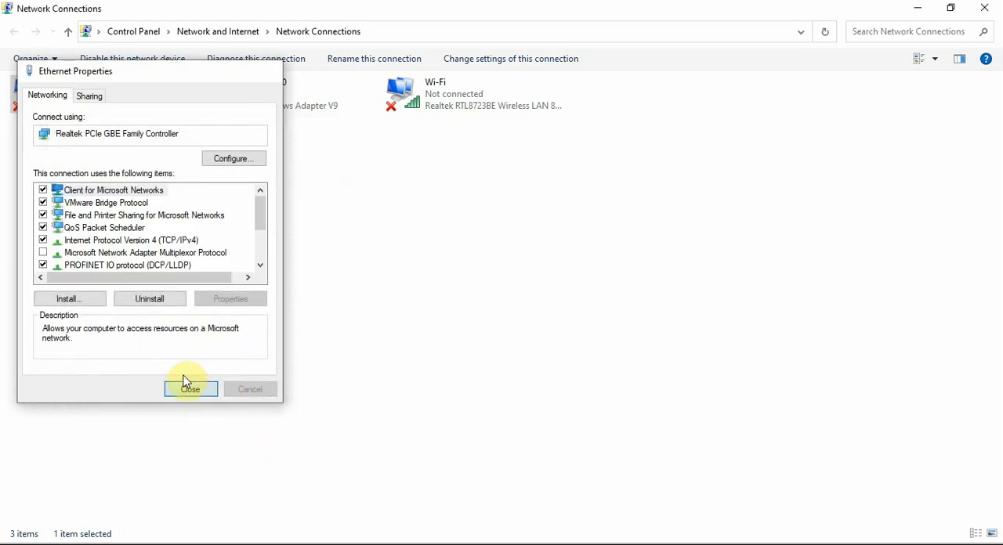
{"action": "left_click", "coordinate": [984, 7]}
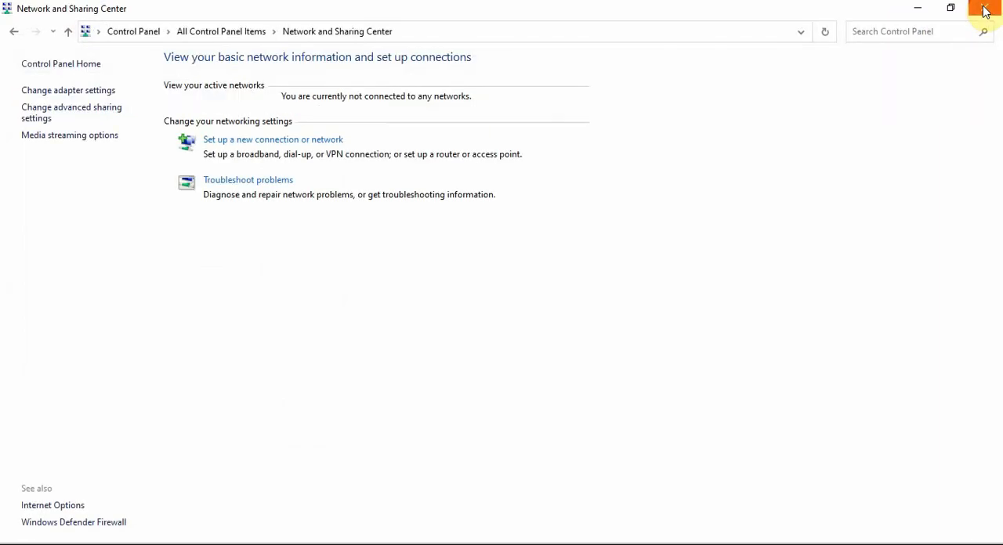
{"action": "left_click", "coordinate": [984, 7]}
Step: Close the network editor in TIA Portal, then open PLC_1's Main [OB1] block and default tag table with the project tree collapsed
{"action": "left_click", "coordinate": [698, 197]}
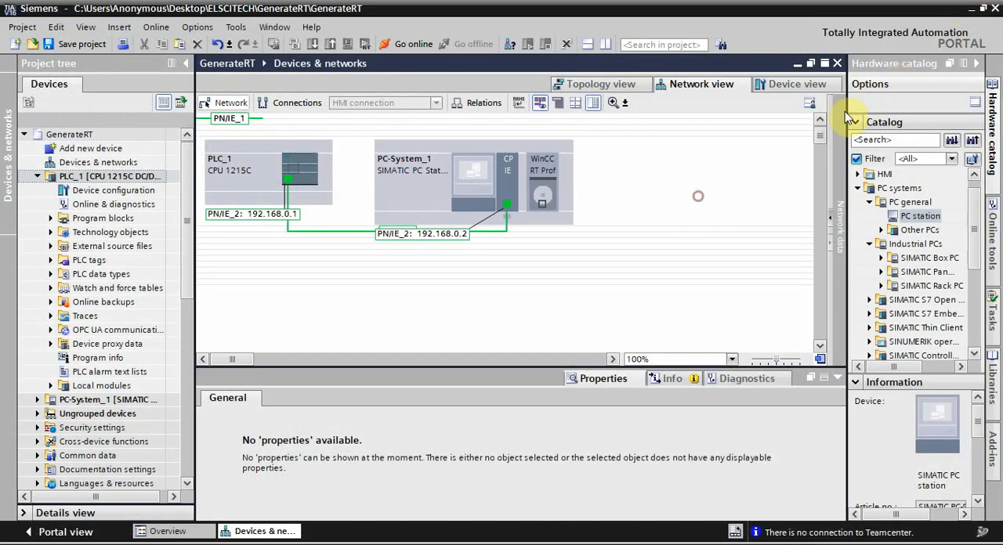
{"action": "left_click", "coordinate": [837, 64]}
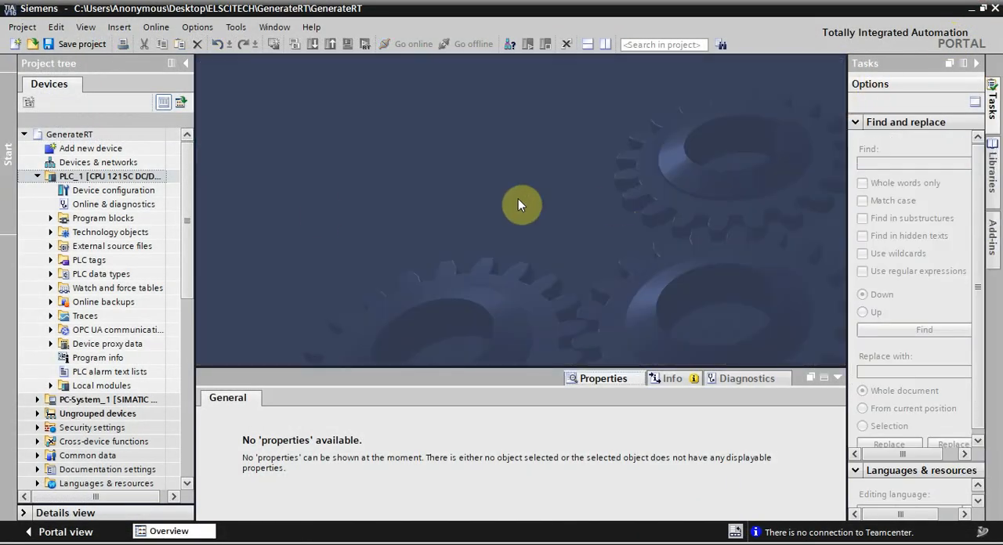
{"action": "left_click", "coordinate": [52, 219]}
{"action": "left_click", "coordinate": [83, 246]}
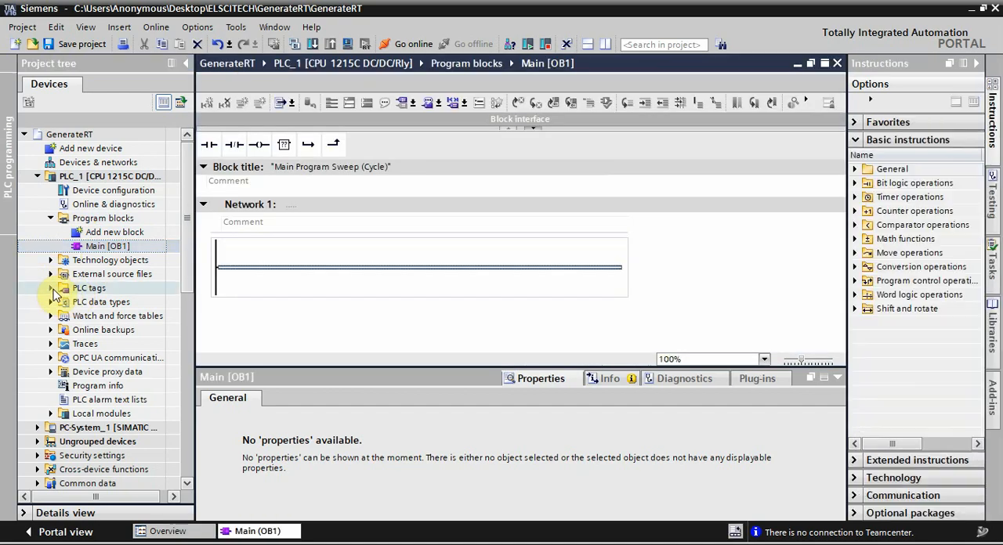
{"action": "left_click", "coordinate": [50, 287]}
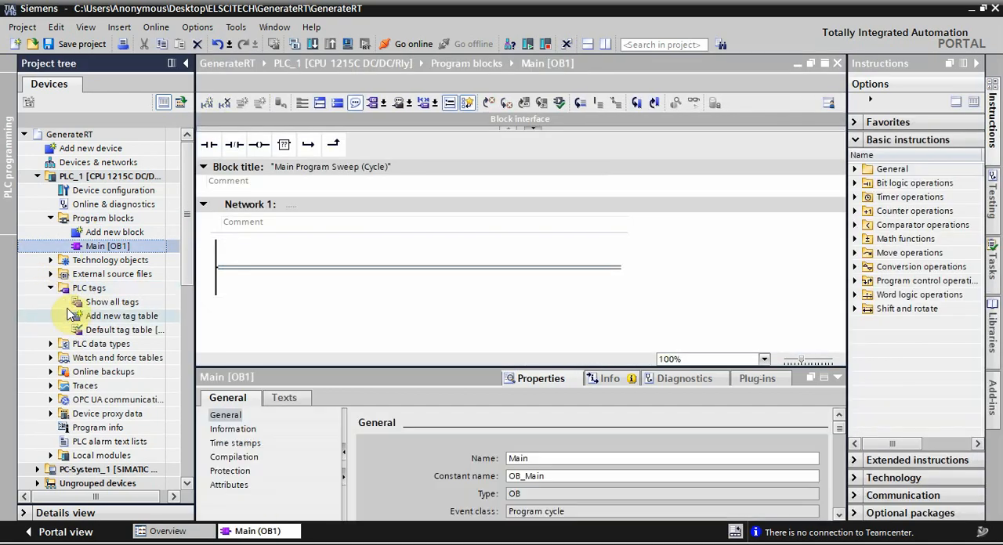
{"action": "double_click", "coordinate": [99, 332]}
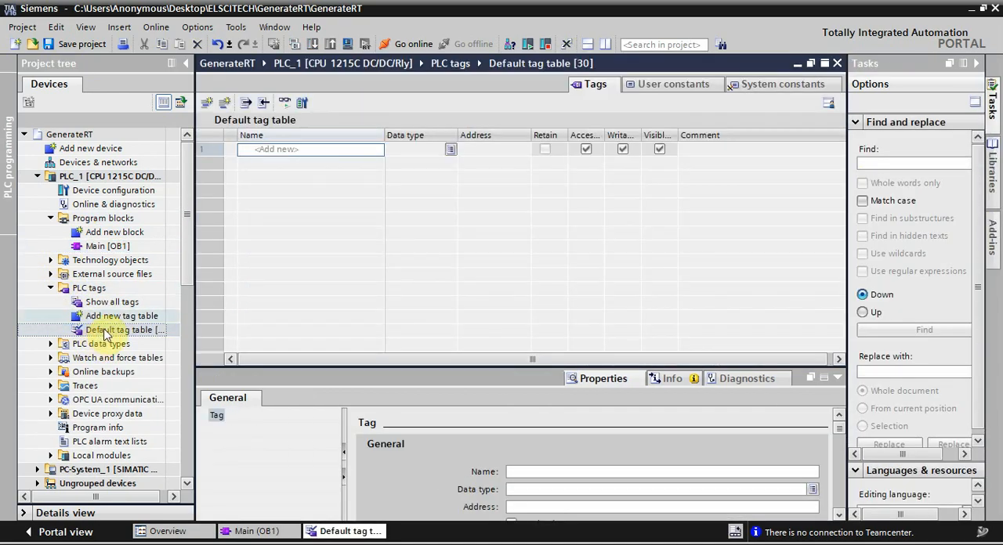
{"action": "left_click", "coordinate": [187, 63]}
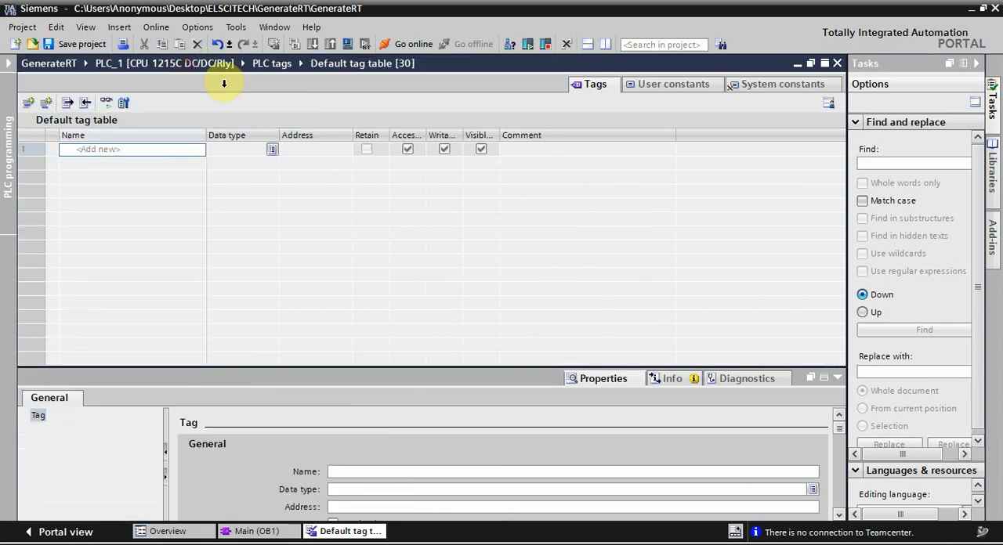
Step: Show the default tag table and Main [OB1] side by side, then add the Bool tag HMI_RT_Start at address %M0.0
{"action": "left_click", "coordinate": [978, 64]}
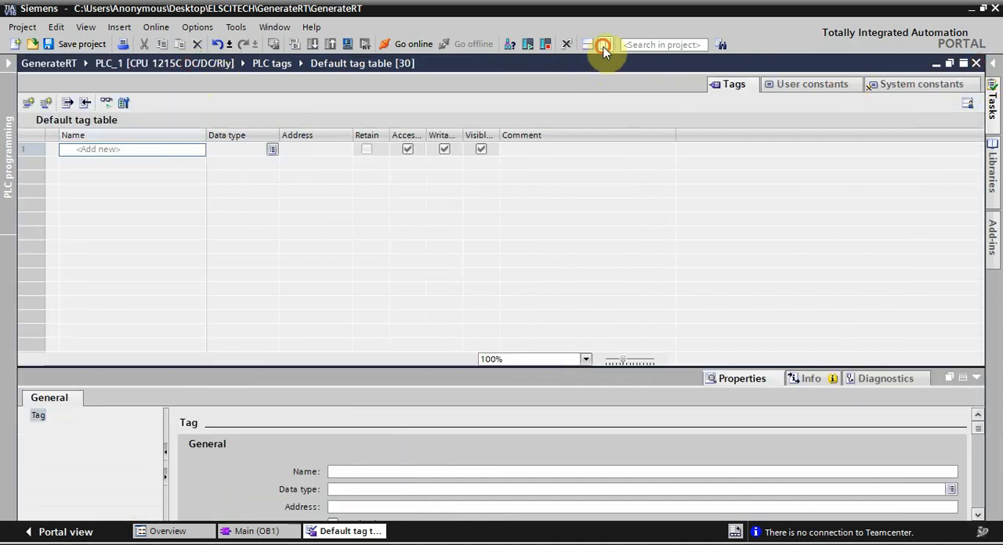
{"action": "left_click", "coordinate": [605, 44]}
{"action": "left_click", "coordinate": [144, 151]}
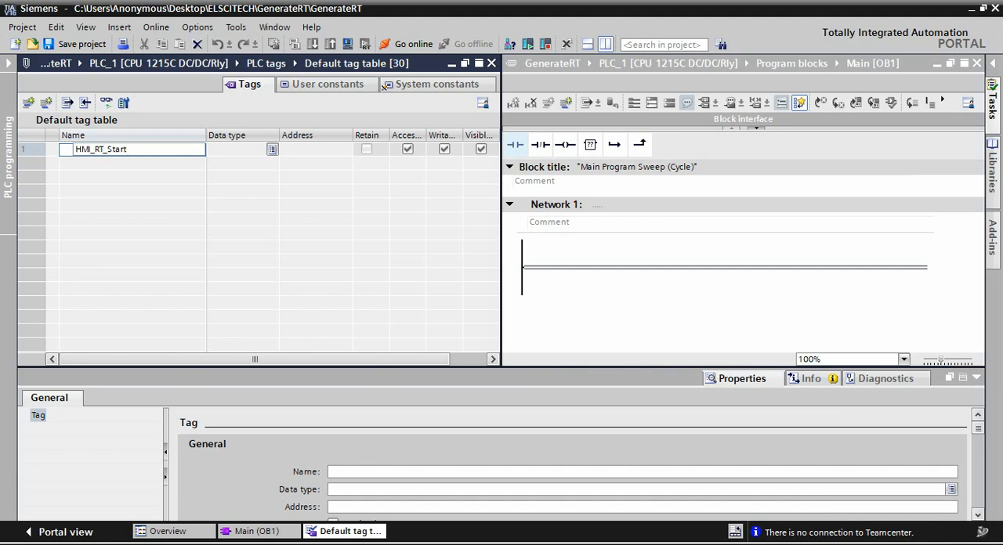
{"action": "key", "text": "Tab"}
{"action": "key", "text": "Tab"}
{"action": "type", "text": "m0"}
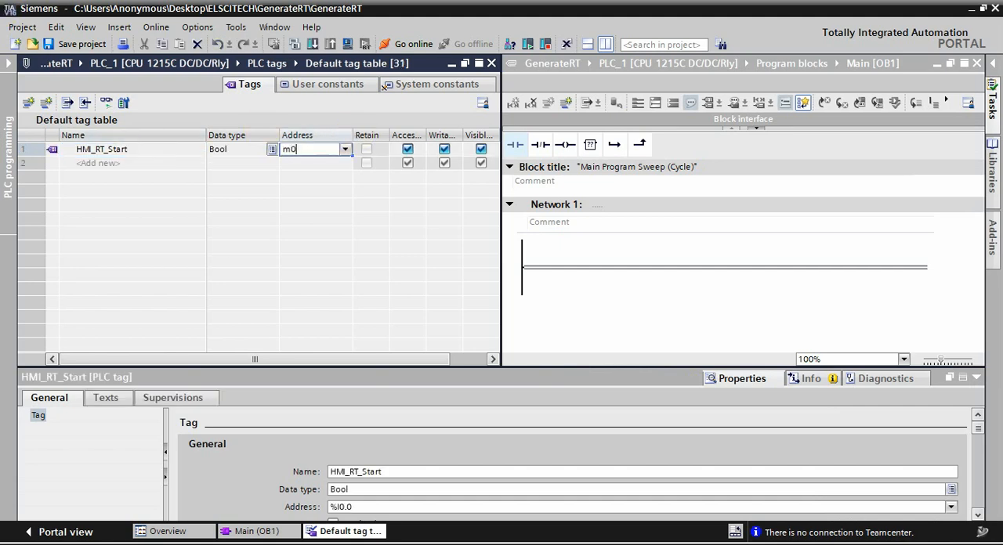
{"action": "type", "text": ".0"}
{"action": "key", "text": "Return"}
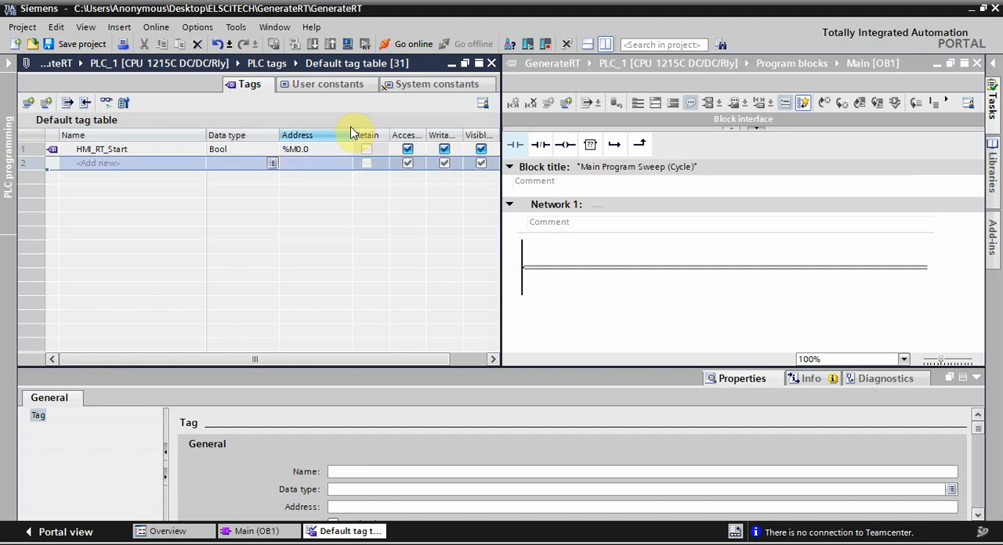
Step: Add the Bool tags HMI_RT_Stop at address %M0.1 and Motor at address %Q0.0 to the default tag table
{"action": "left_click", "coordinate": [154, 166]}
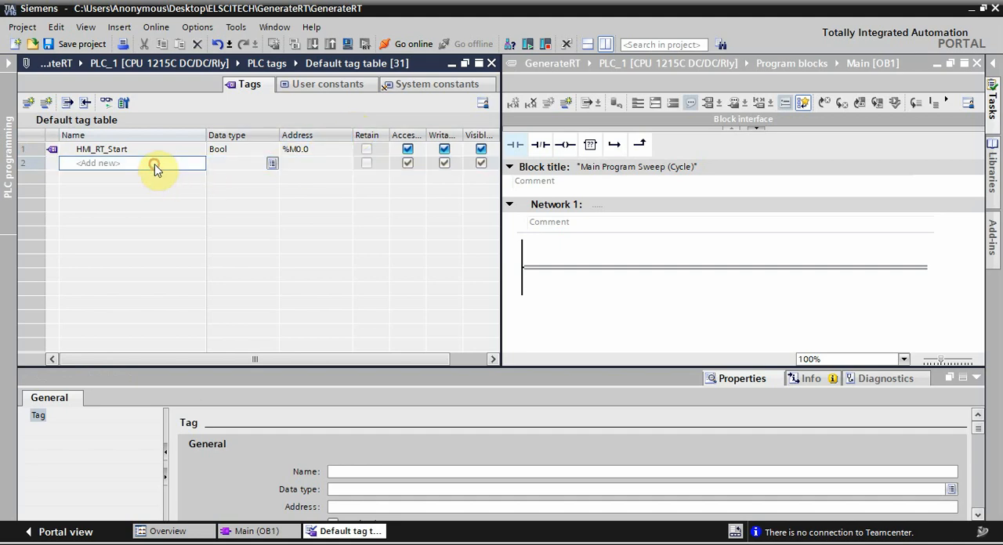
{"action": "type", "text": "HMI_RT_Stop"}
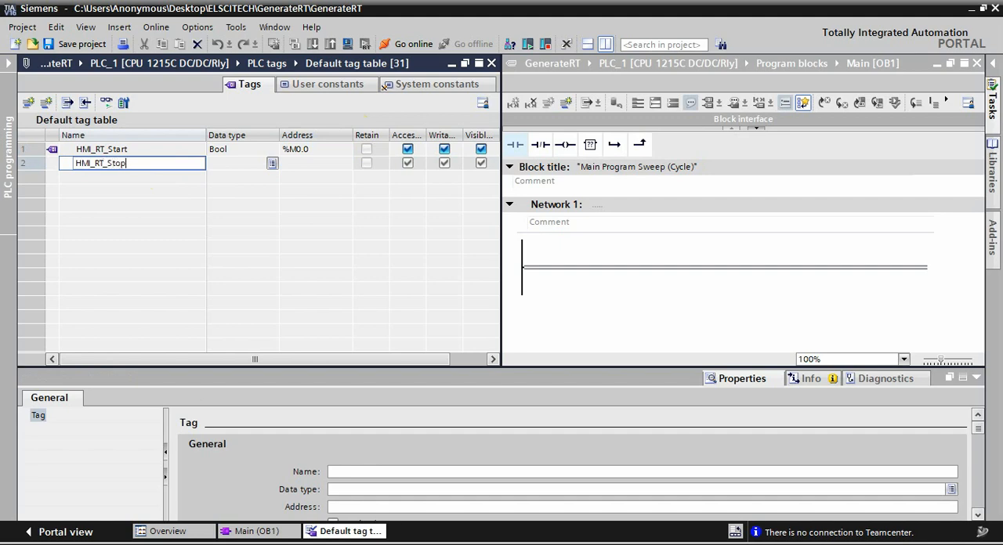
{"action": "key", "text": "Return"}
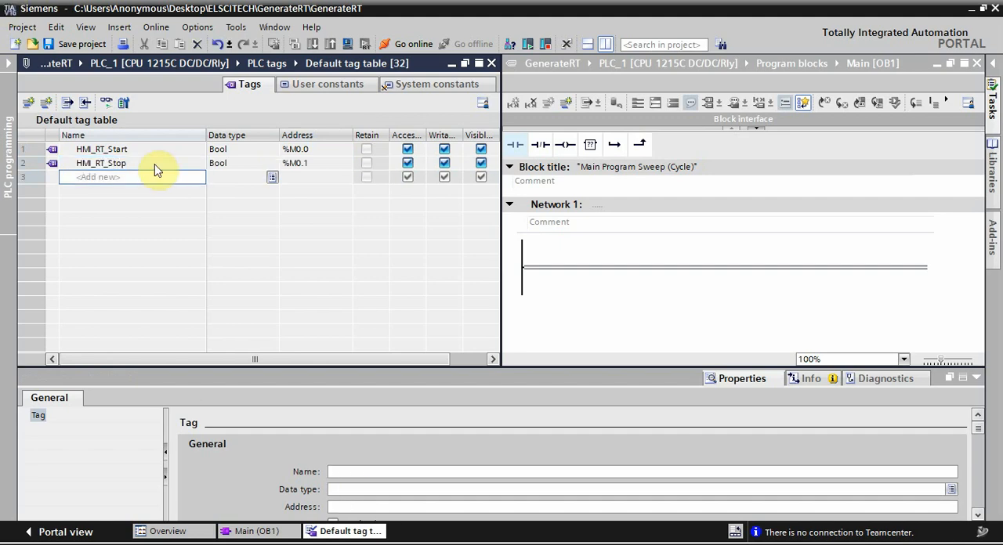
{"action": "type", "text": "Motor"}
{"action": "key", "text": "Return"}
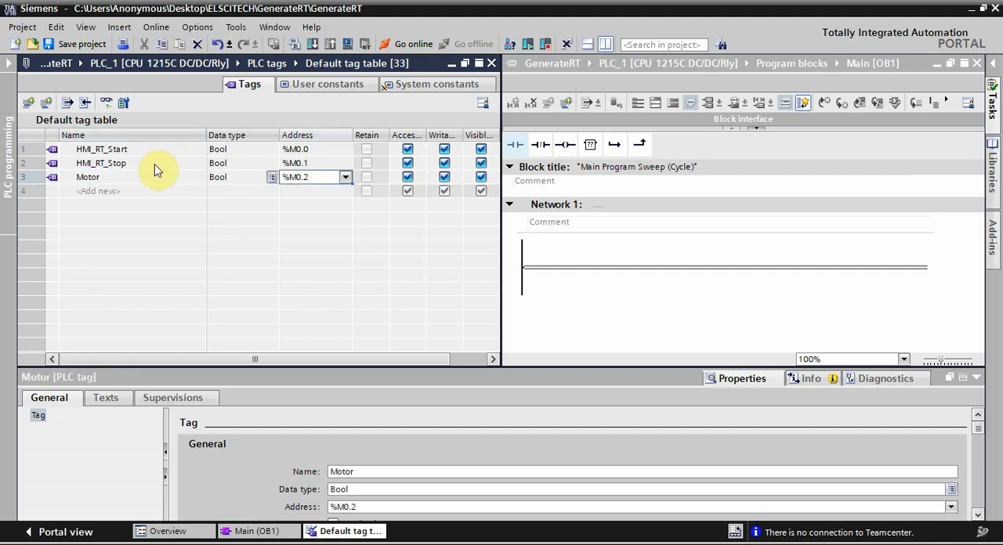
{"action": "type", "text": "q0.0"}
{"action": "key", "text": "Return"}
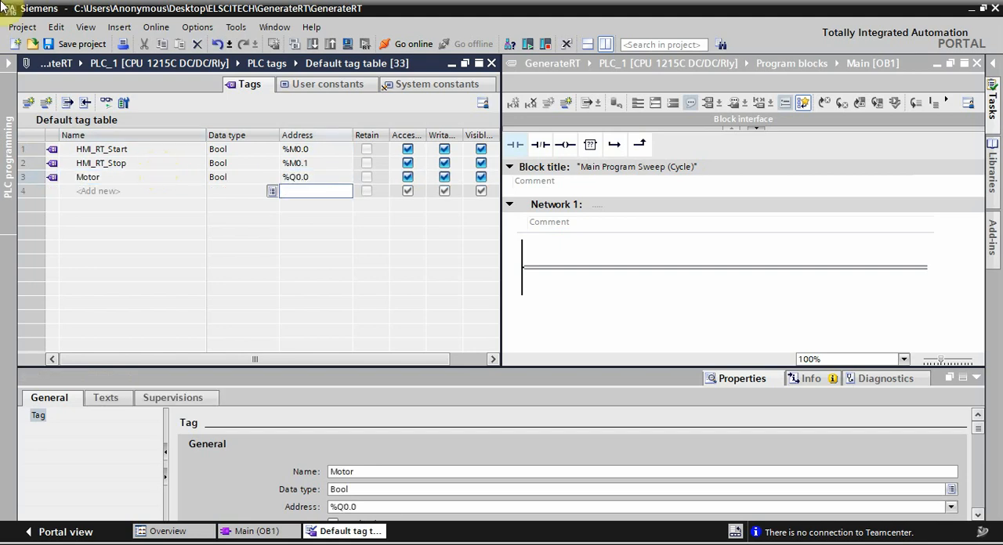
{"action": "left_click", "coordinate": [153, 164]}
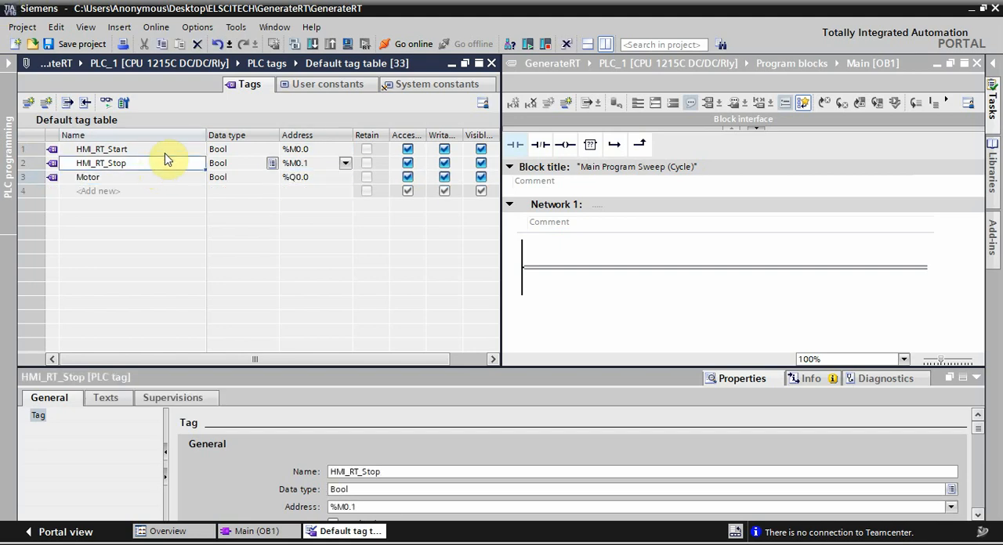
Step: Insert a normally open contact, a normally closed contact and an output coil in series in Network 1 of Main [OB1]
{"action": "left_click", "coordinate": [555, 274]}
{"action": "left_click", "coordinate": [520, 146]}
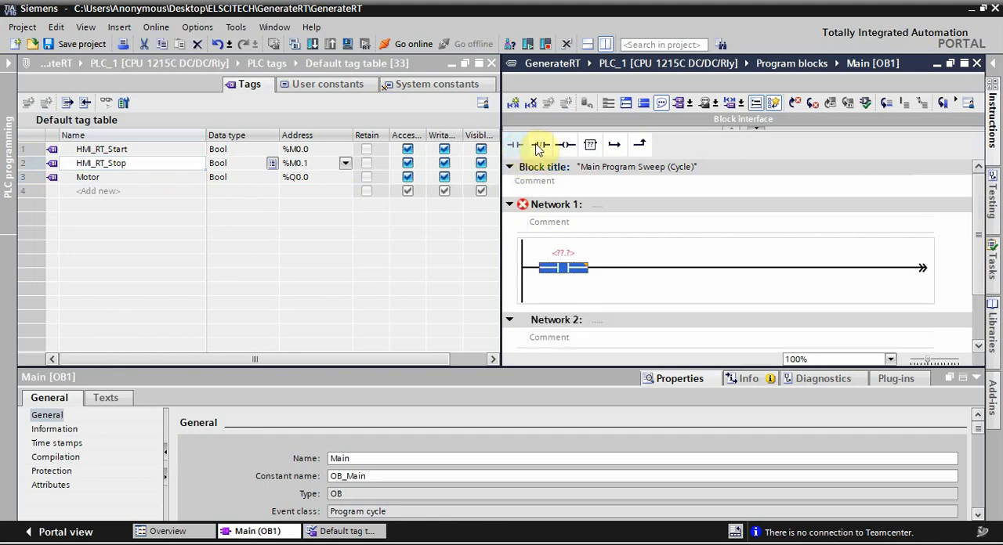
{"action": "left_click", "coordinate": [540, 146]}
{"action": "left_click", "coordinate": [565, 144]}
Step: Add a parallel branch with a normally open contact around the first contact of Network 1 and close the branch
{"action": "left_click", "coordinate": [532, 268]}
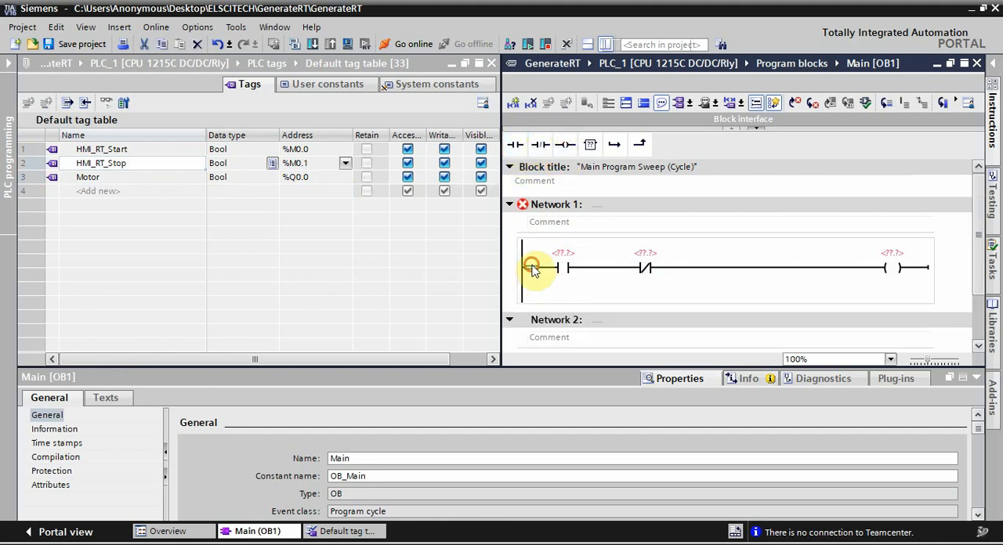
{"action": "left_click", "coordinate": [614, 144]}
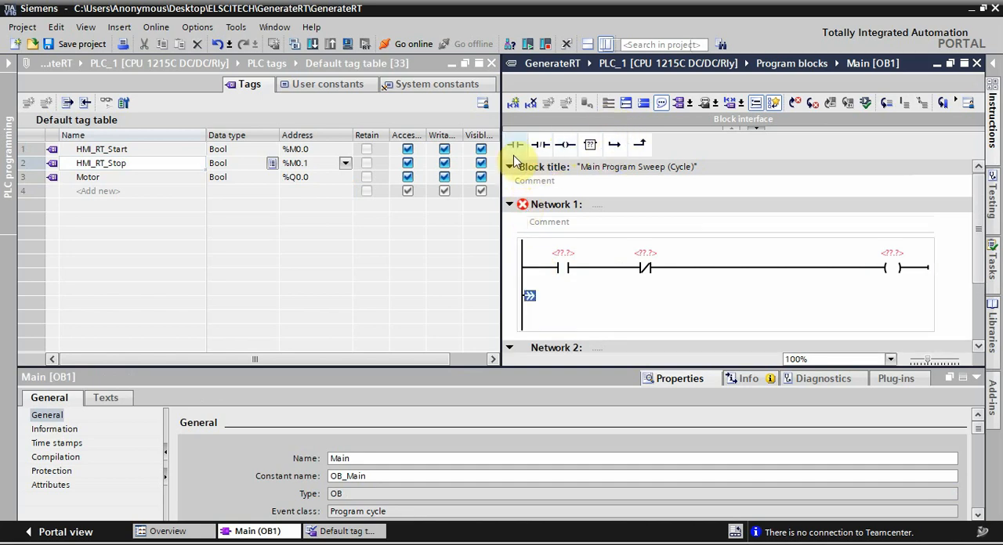
{"action": "left_click", "coordinate": [515, 148]}
{"action": "left_click", "coordinate": [637, 146]}
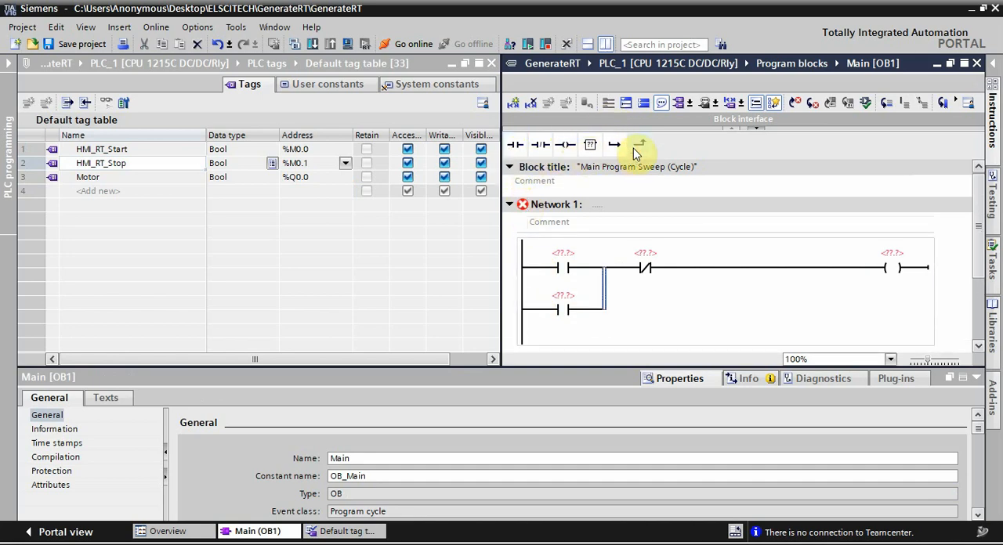
Step: Assign HMI_RT_Start to the first contact, HMI_RT_Stop to the normally closed contact, and Motor to the coil and the parallel contact
{"action": "left_click", "coordinate": [129, 149]}
{"action": "left_click_drag", "start_coordinate": [129, 149], "coordinate": [560, 252]}
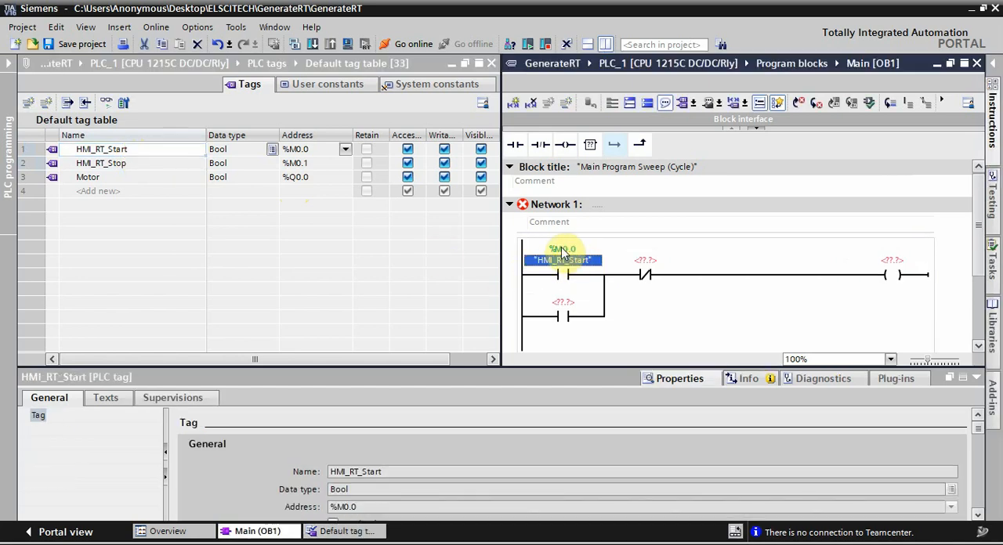
{"action": "left_click", "coordinate": [130, 164]}
{"action": "left_click_drag", "start_coordinate": [130, 163], "coordinate": [643, 260]}
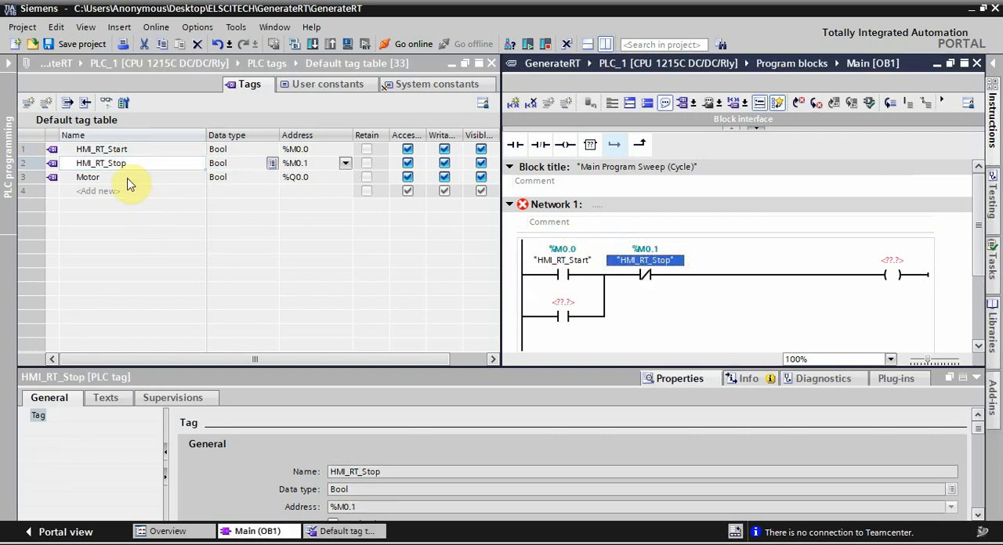
{"action": "left_click_drag", "start_coordinate": [122, 179], "coordinate": [881, 269]}
{"action": "left_click_drag", "start_coordinate": [120, 178], "coordinate": [560, 301]}
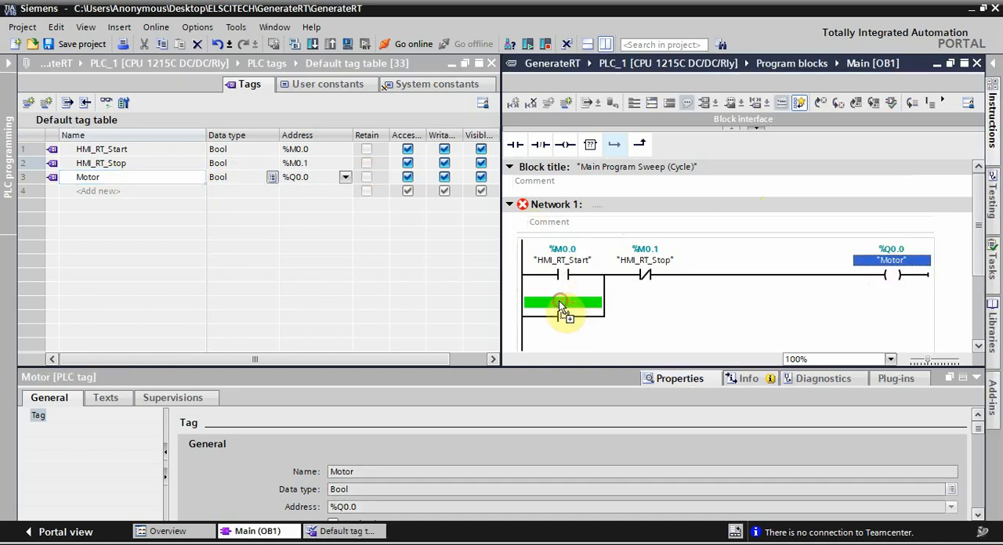
Step: Close the default tag table and Main [OB1], end the split view, and expand the project tree and task cards again
{"action": "left_click", "coordinate": [490, 64]}
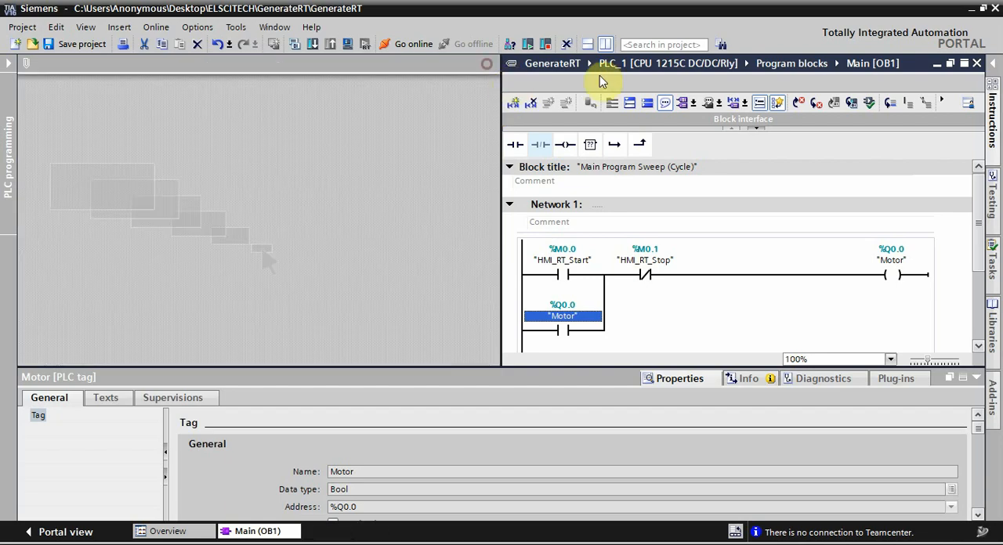
{"action": "left_click", "coordinate": [605, 44]}
{"action": "left_click", "coordinate": [7, 67]}
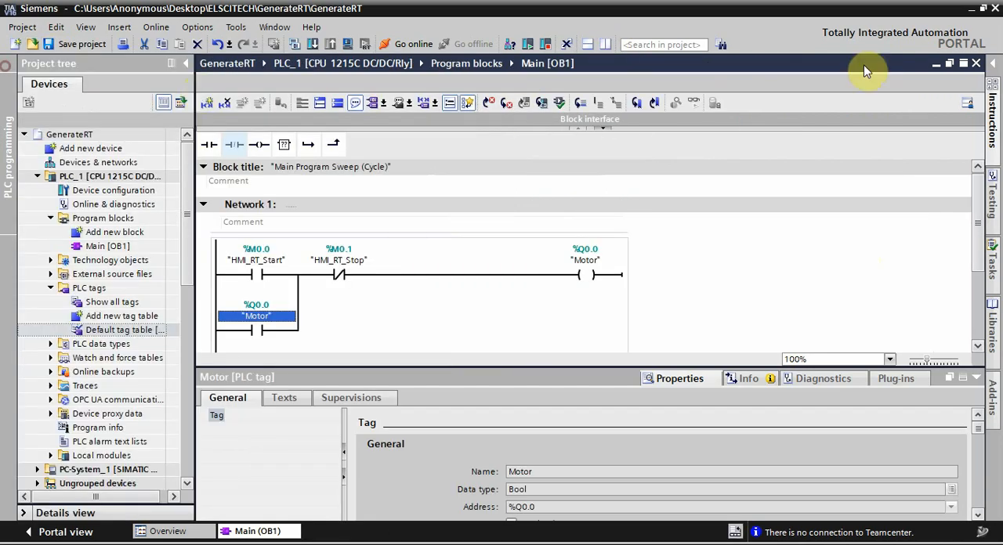
{"action": "left_click", "coordinate": [989, 63]}
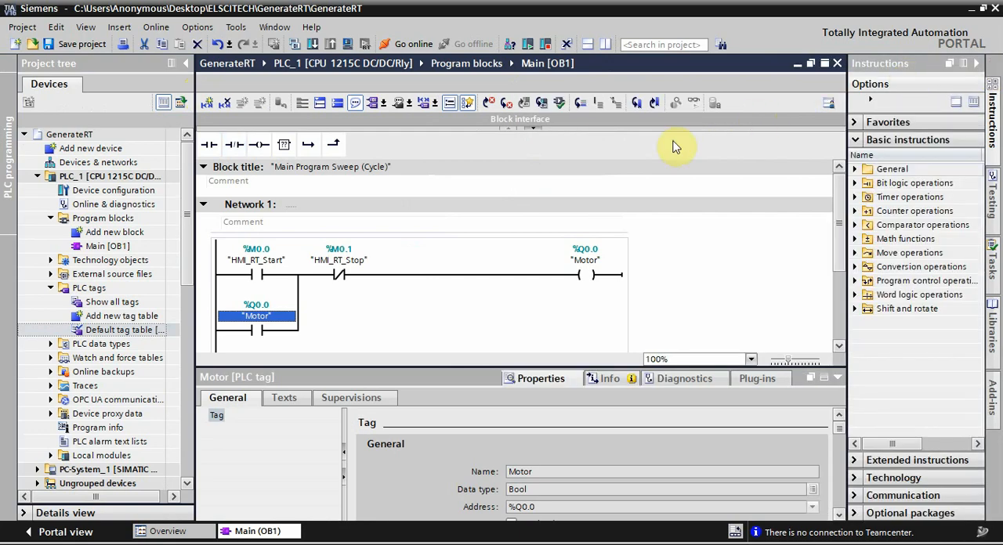
{"action": "left_click", "coordinate": [836, 63]}
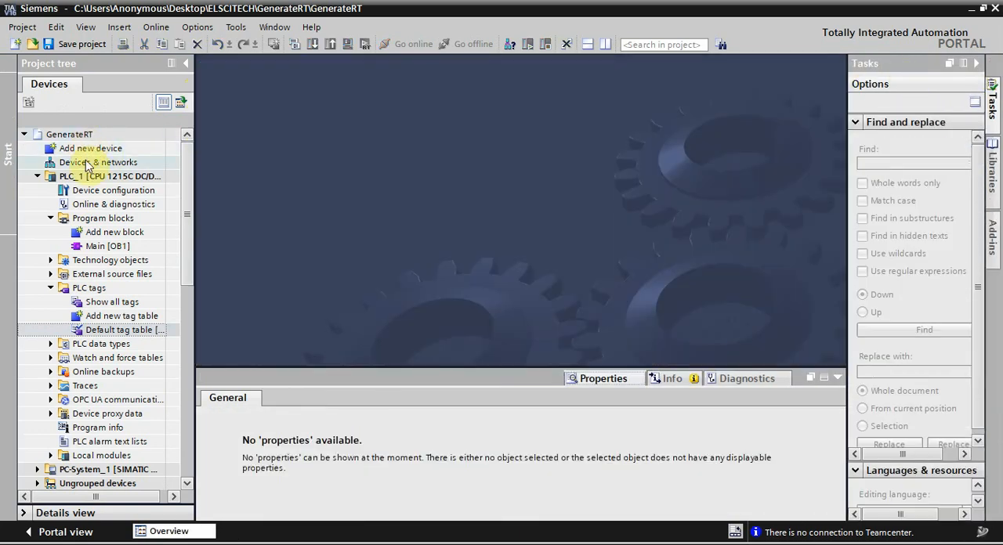
Step: Save the project, compile PLC_1 and collapse its folder in the project tree
{"action": "left_click", "coordinate": [78, 176]}
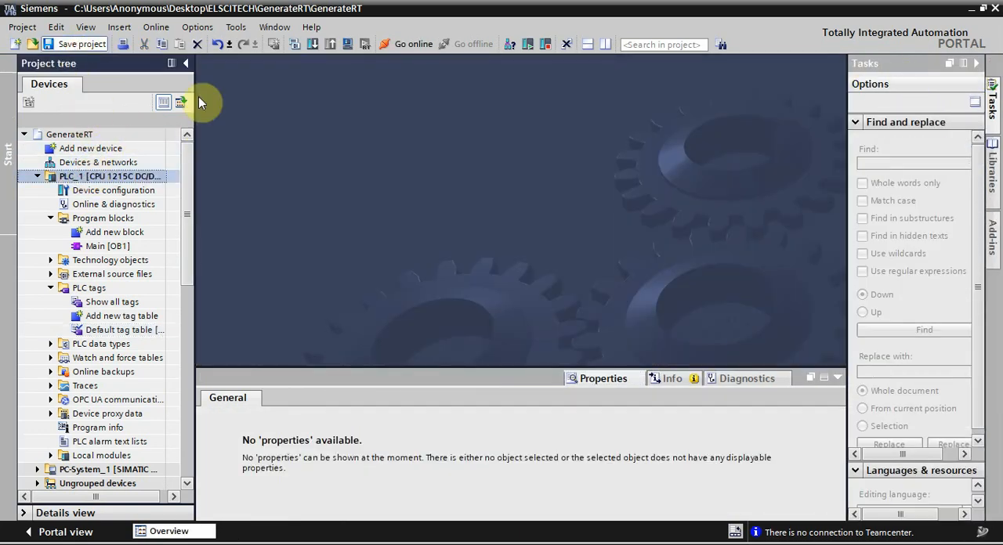
{"action": "left_click", "coordinate": [292, 45]}
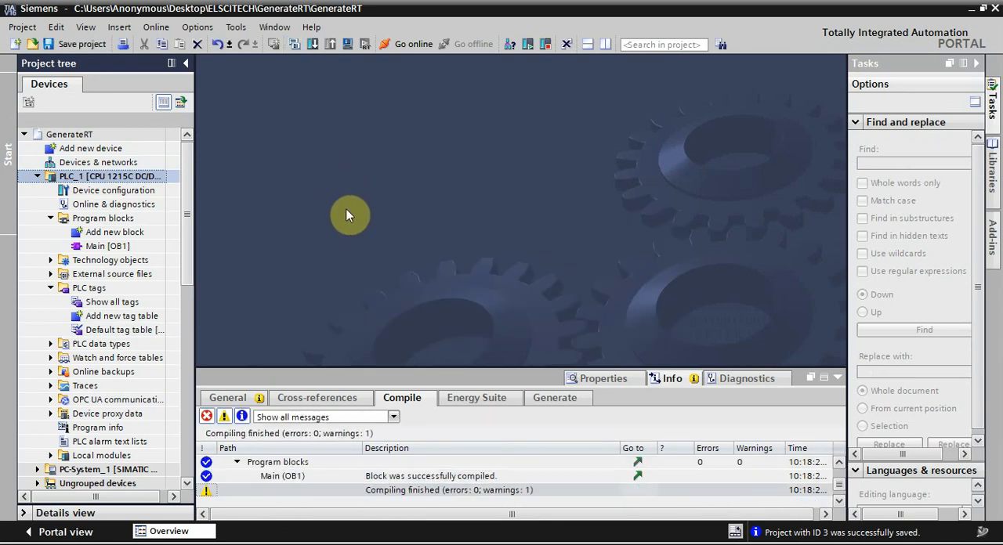
{"action": "left_click", "coordinate": [37, 176]}
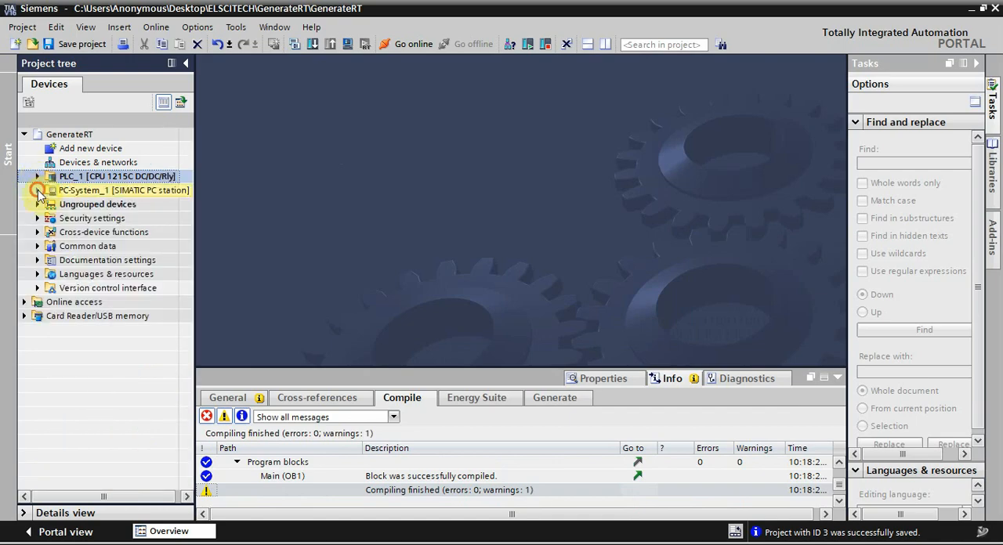
Step: Add a new screen to HMI_RT_1 under PC-System_1
{"action": "left_click", "coordinate": [38, 191]}
{"action": "left_click", "coordinate": [50, 233]}
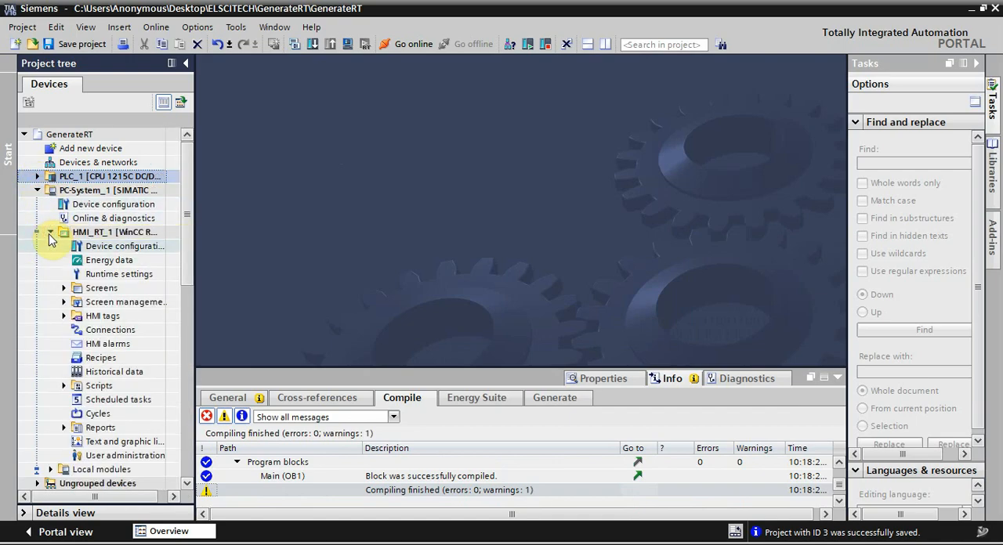
{"action": "left_click", "coordinate": [62, 288]}
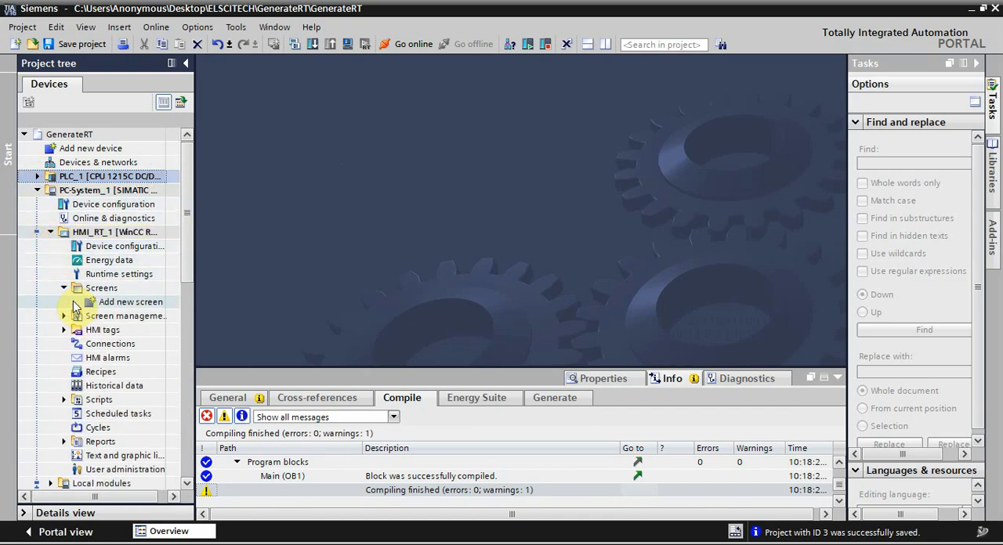
{"action": "double_click", "coordinate": [93, 302]}
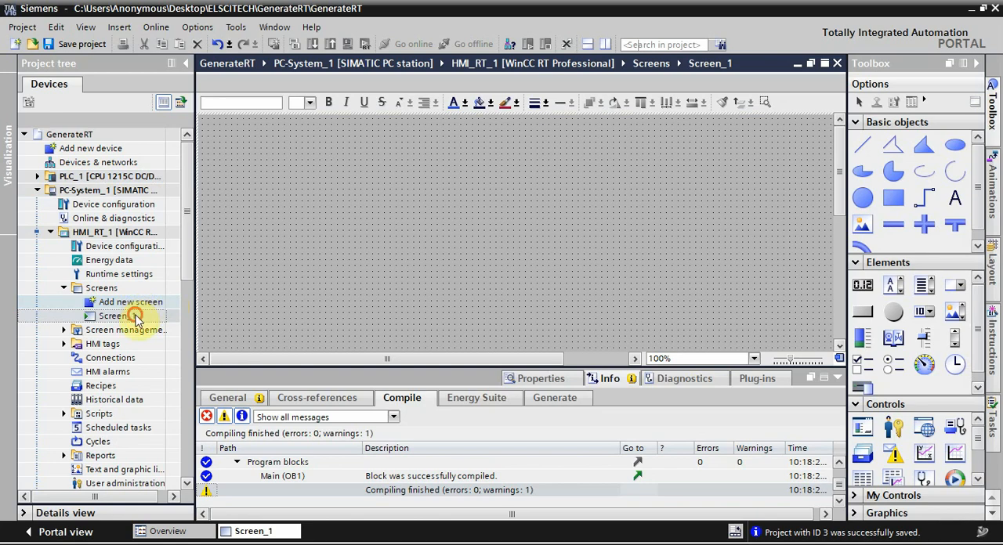
Step: Rename the new HMI screen as Main
{"action": "left_click", "coordinate": [135, 316]}
{"action": "right_click", "coordinate": [135, 316]}
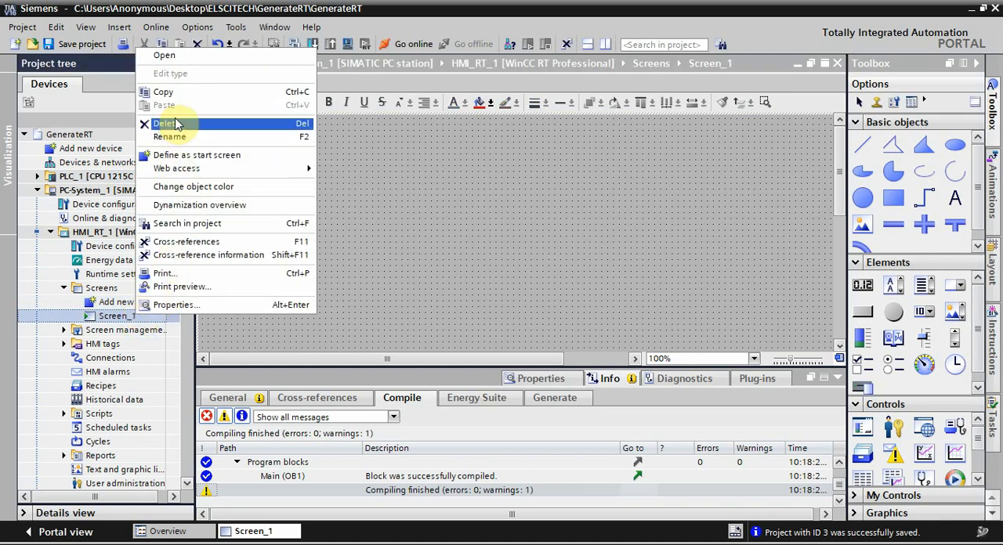
{"action": "left_click", "coordinate": [182, 139]}
{"action": "type", "text": "M"}
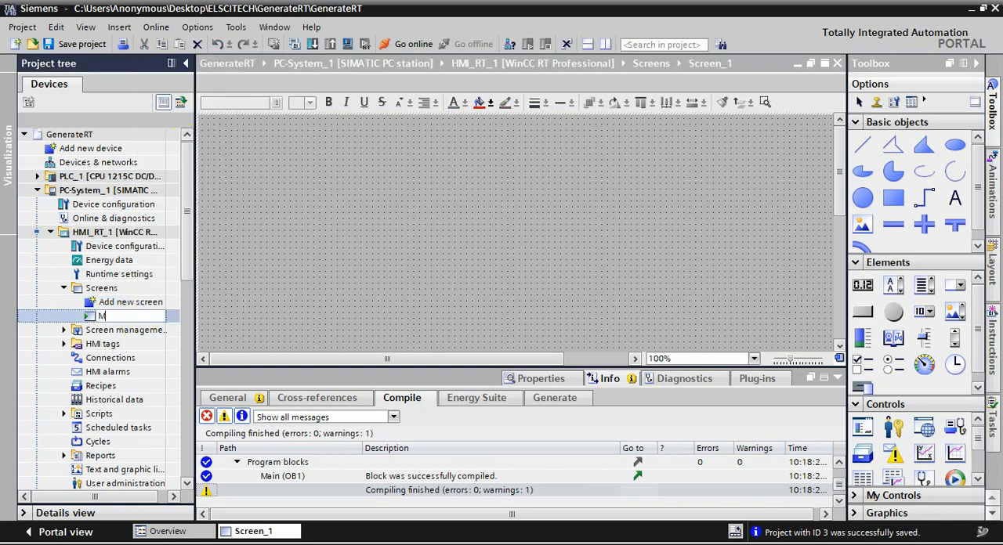
{"action": "type", "text": "ain"}
{"action": "key", "text": "Return"}
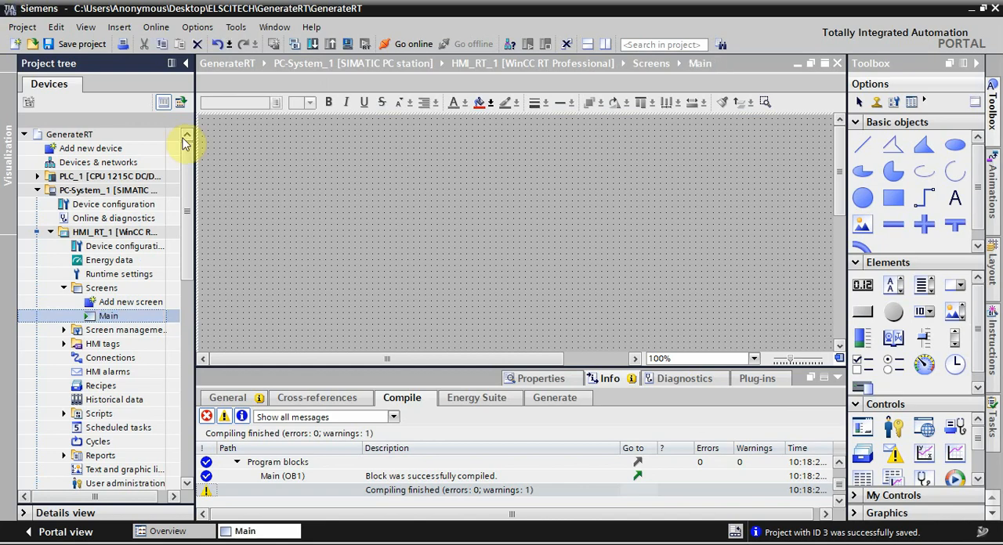
Step: Place a round button on the Main screen and set its label to Start
{"action": "left_click_drag", "start_coordinate": [905, 315], "coordinate": [340, 278]}
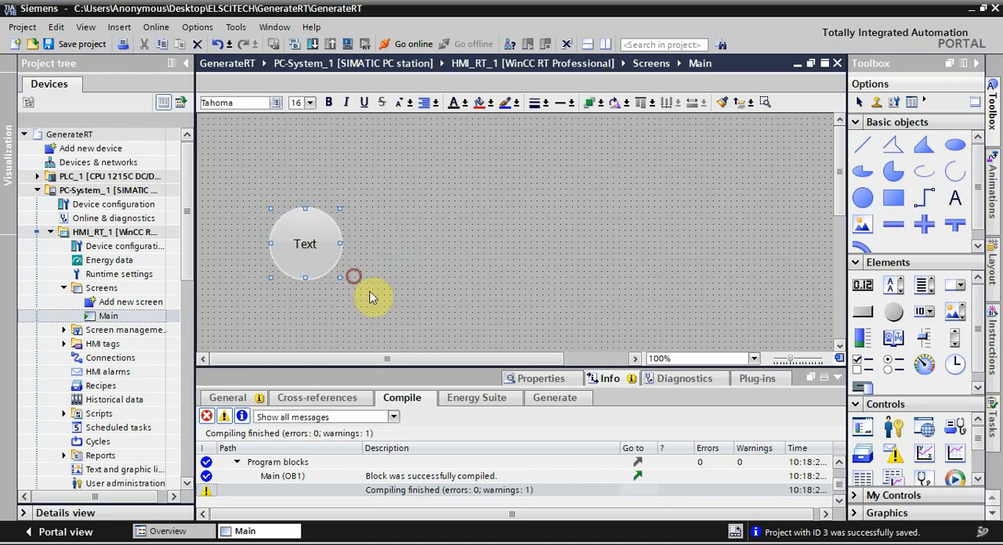
{"action": "left_click", "coordinate": [542, 379]}
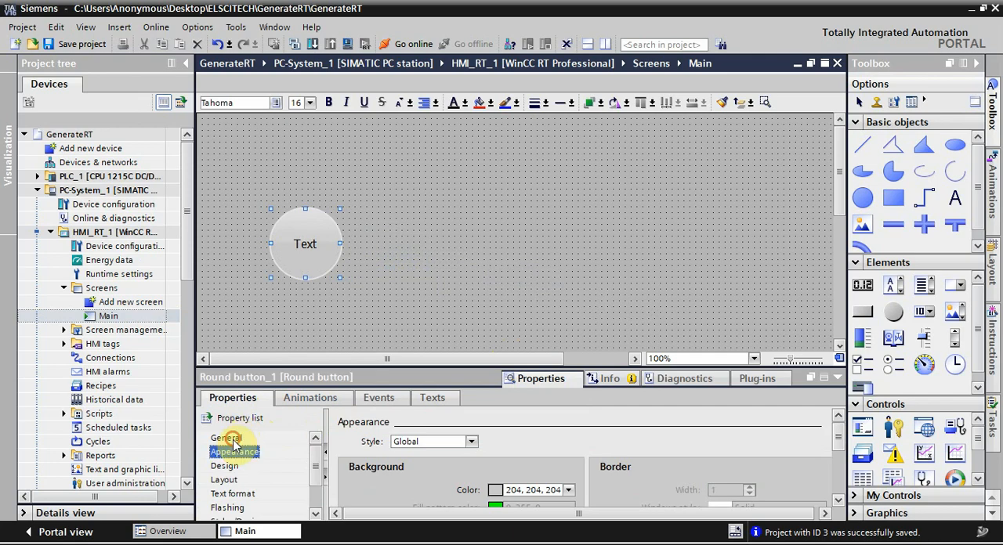
{"action": "left_click", "coordinate": [233, 441]}
{"action": "left_click", "coordinate": [648, 473]}
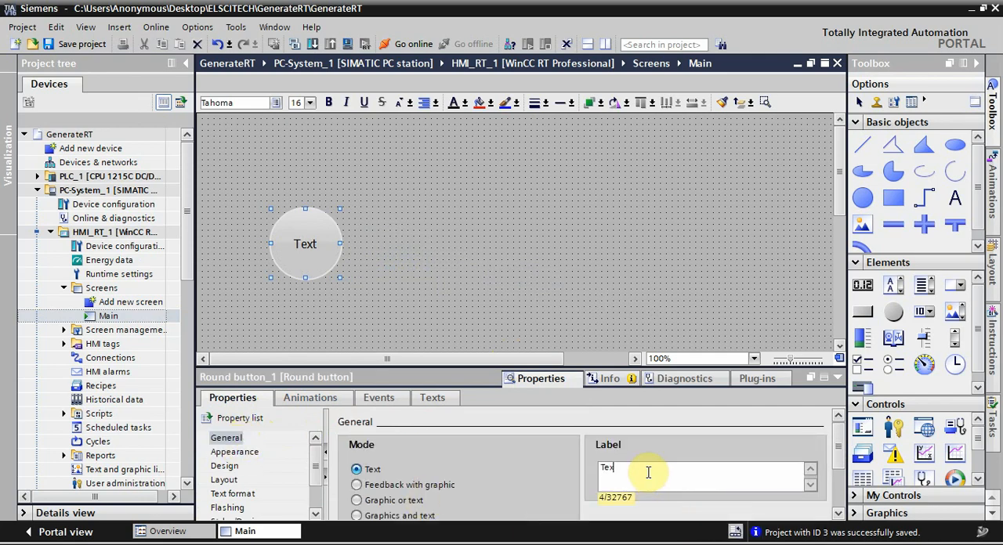
{"action": "type", "text": "Start"}
Step: Add a SetBit function to the Start button's Press left mouse button event
{"action": "left_click", "coordinate": [379, 398]}
{"action": "left_click", "coordinate": [294, 452]}
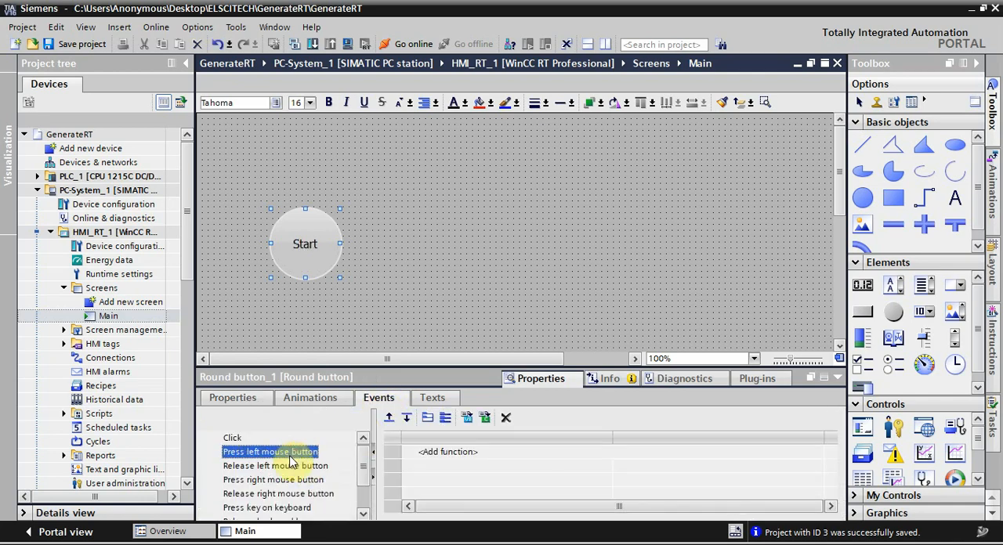
{"action": "left_click", "coordinate": [441, 454]}
{"action": "type", "text": "set"}
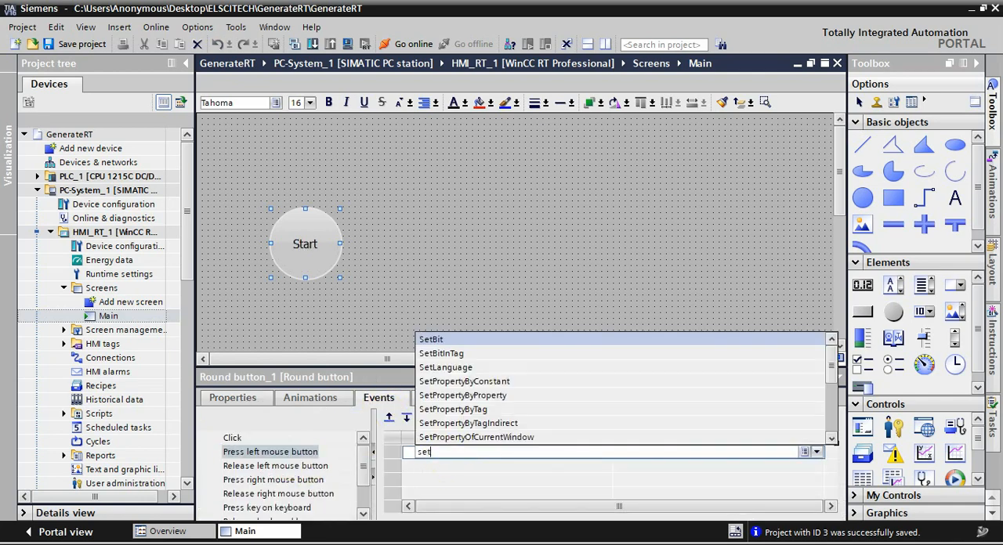
{"action": "type", "text": "bit"}
{"action": "key", "text": "Return"}
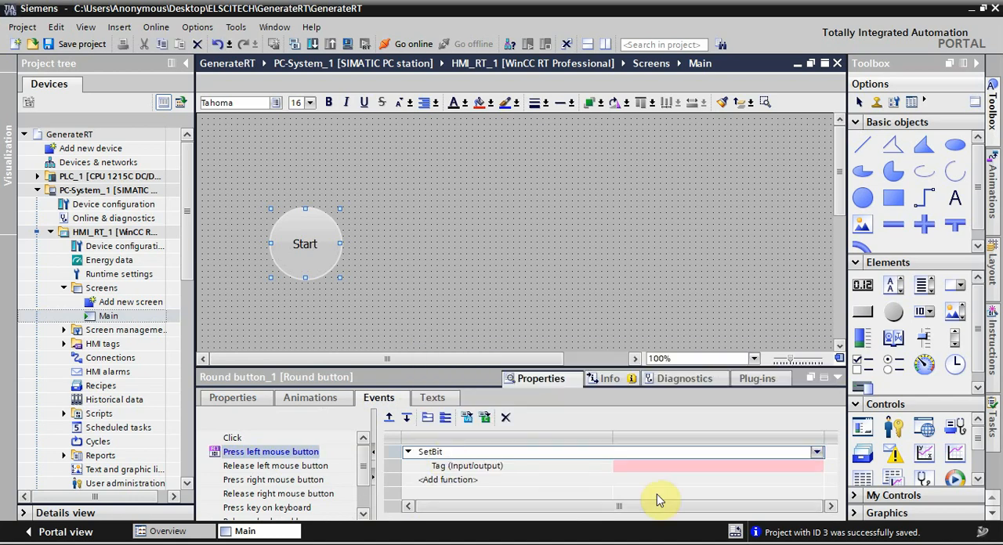
Step: Assign the HMI_RT_Start tag from PLC_1's default tag table to the Start button's SetBit function
{"action": "left_click", "coordinate": [705, 467]}
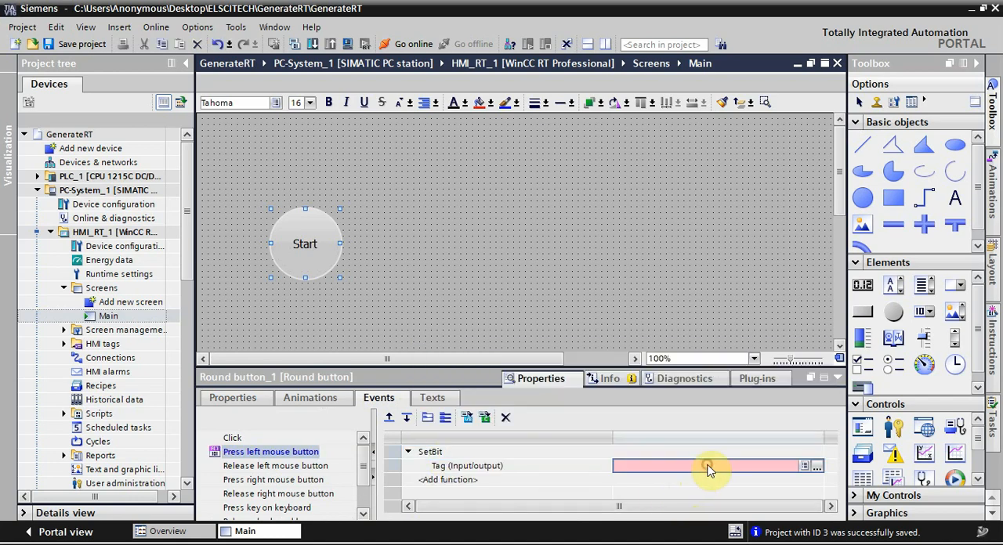
{"action": "left_click", "coordinate": [817, 467]}
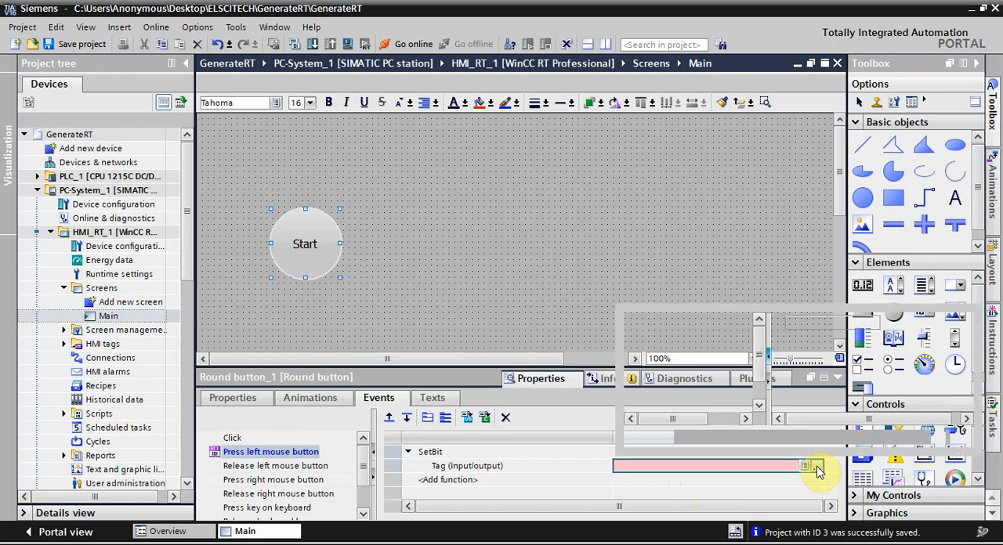
{"action": "left_click", "coordinate": [641, 361]}
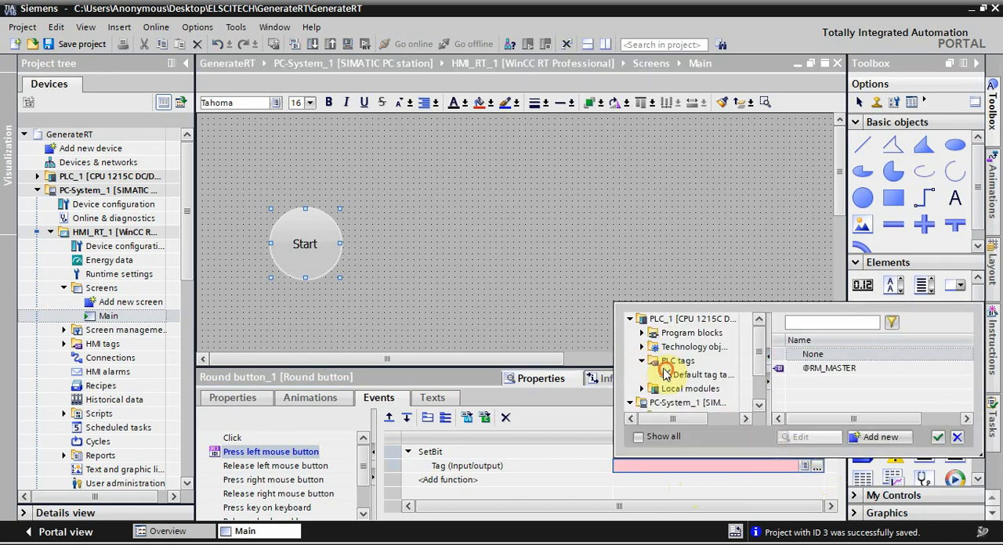
{"action": "left_click", "coordinate": [665, 373]}
{"action": "double_click", "coordinate": [820, 369]}
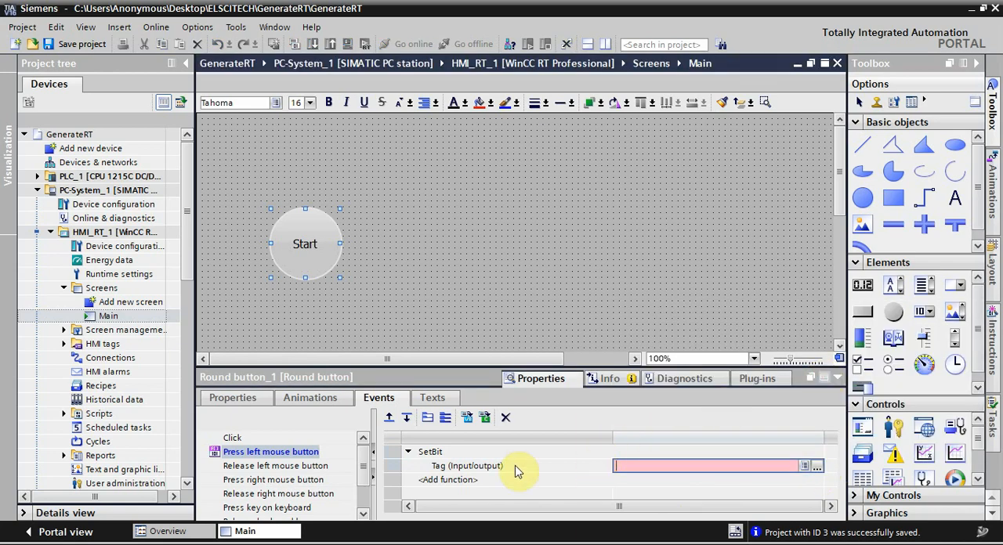
Step: Add a ResetBit function with the tag HMI_RT_Start to the Start button's Release left mouse button event
{"action": "left_click", "coordinate": [302, 468]}
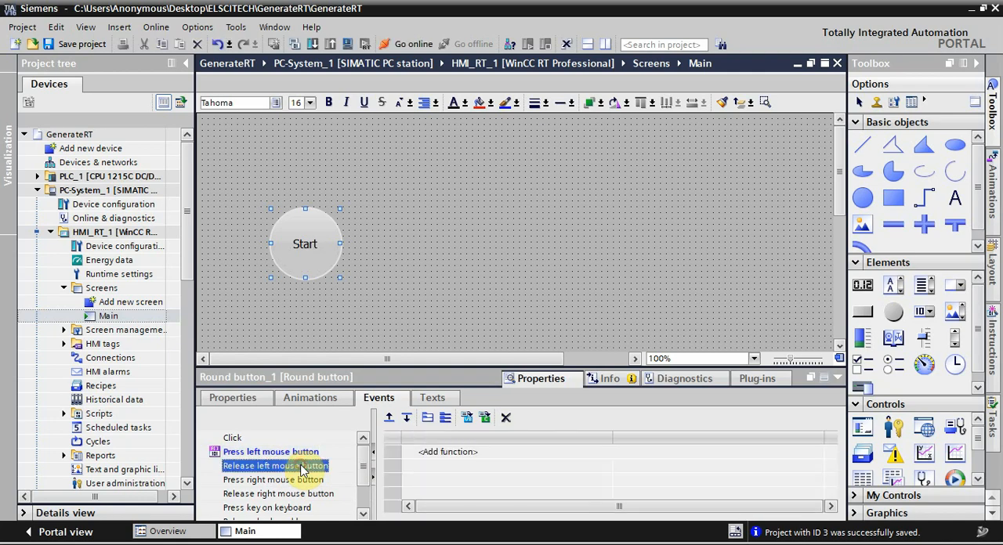
{"action": "left_click", "coordinate": [430, 455]}
{"action": "type", "text": "re"}
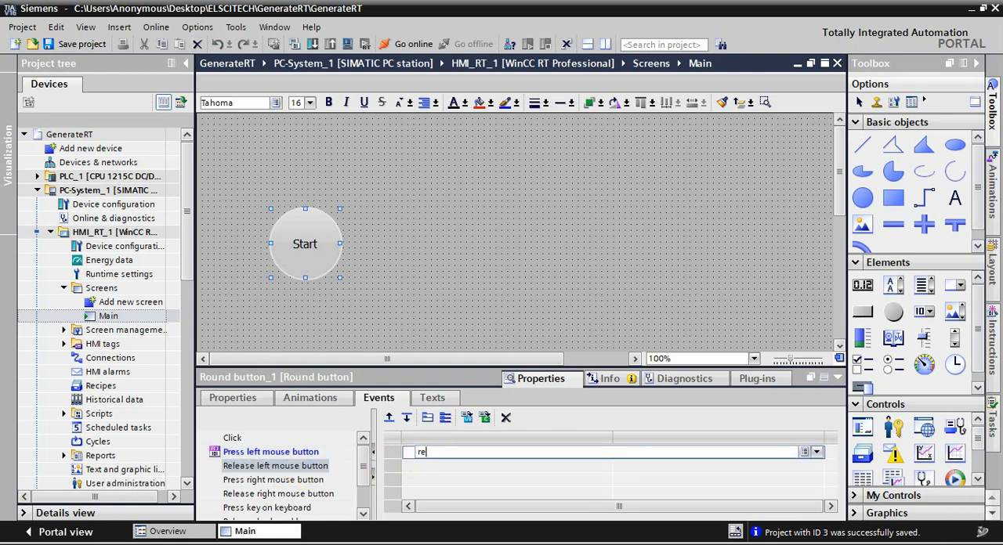
{"action": "type", "text": "se"}
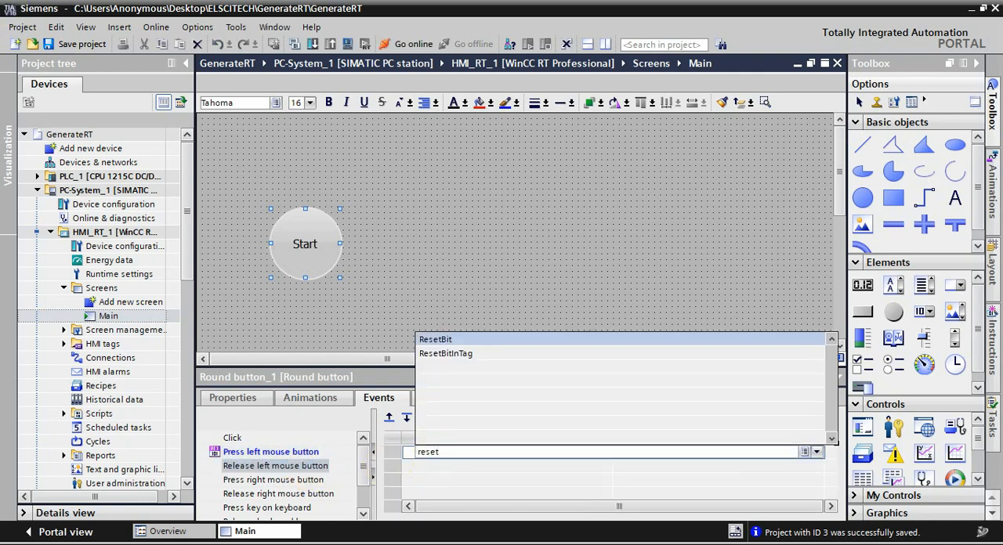
{"action": "type", "text": "t"}
{"action": "key", "text": "Return"}
{"action": "key", "text": "Return"}
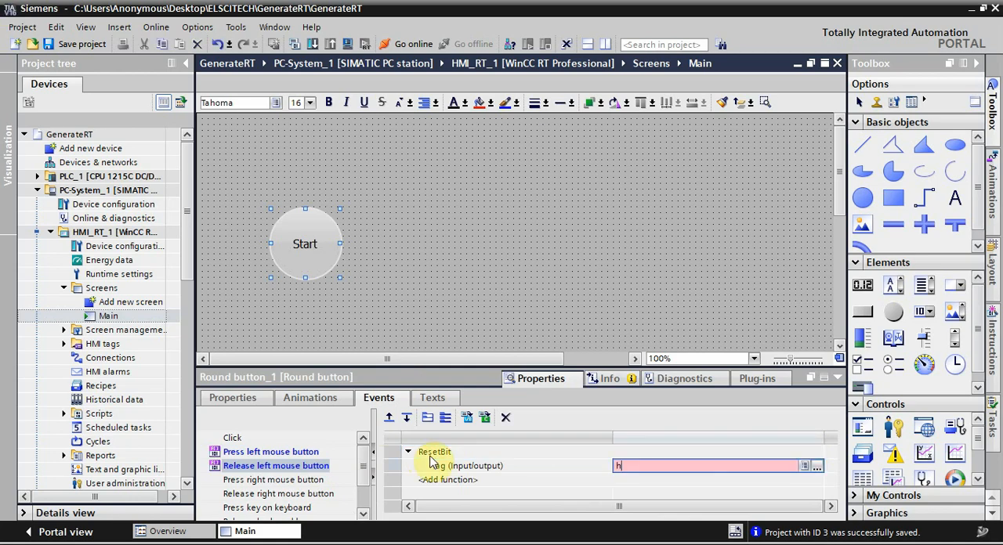
{"action": "type", "text": "hmi"}
{"action": "key", "text": "Return"}
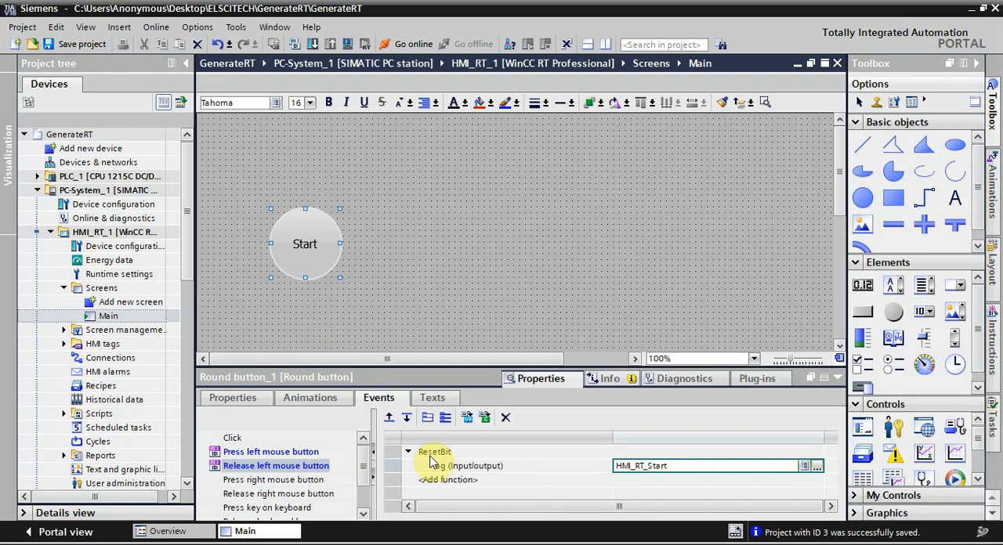
Step: Add an Appearance display animation to the Start button
{"action": "left_click", "coordinate": [323, 401]}
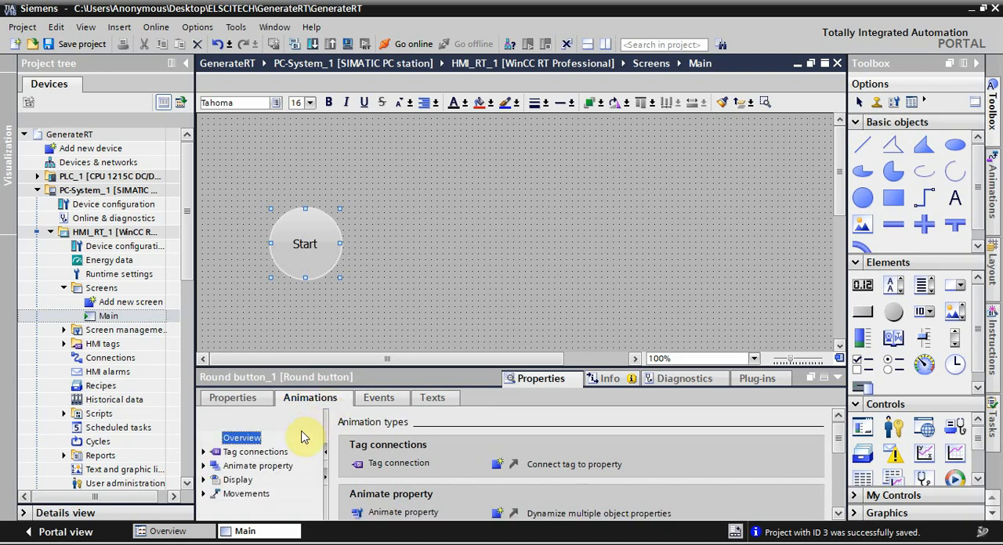
{"action": "double_click", "coordinate": [224, 480]}
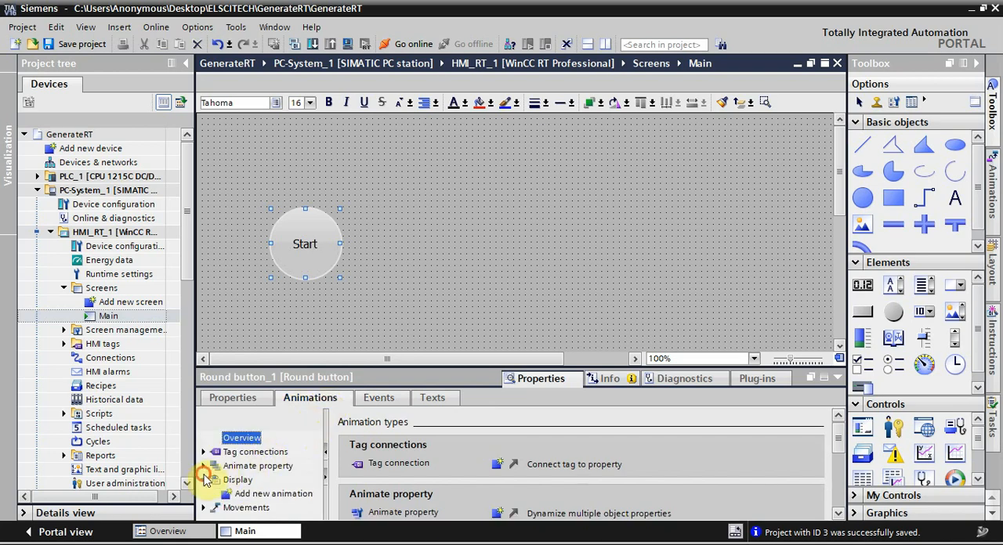
{"action": "left_click", "coordinate": [267, 494]}
{"action": "double_click", "coordinate": [267, 495]}
{"action": "left_click", "coordinate": [362, 241]}
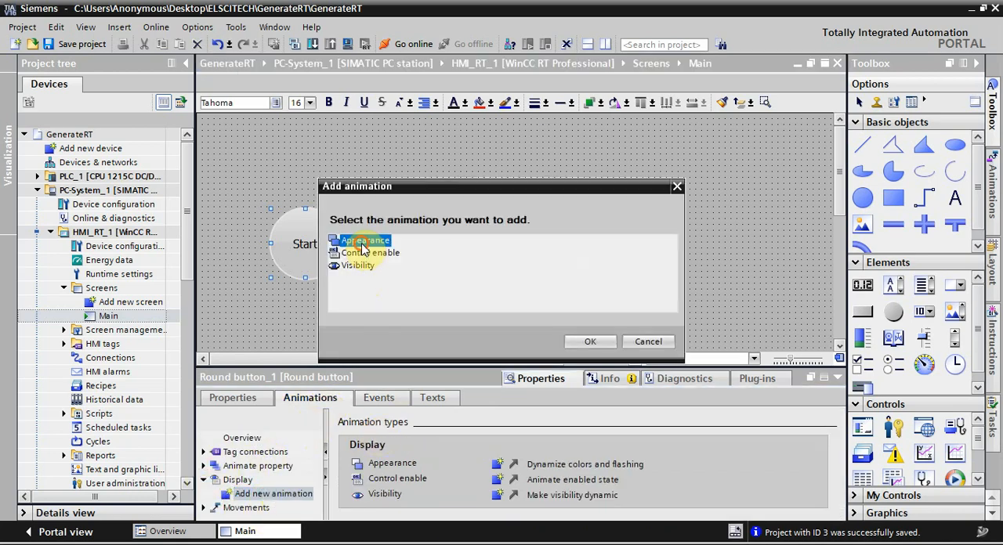
{"action": "left_click", "coordinate": [587, 342]}
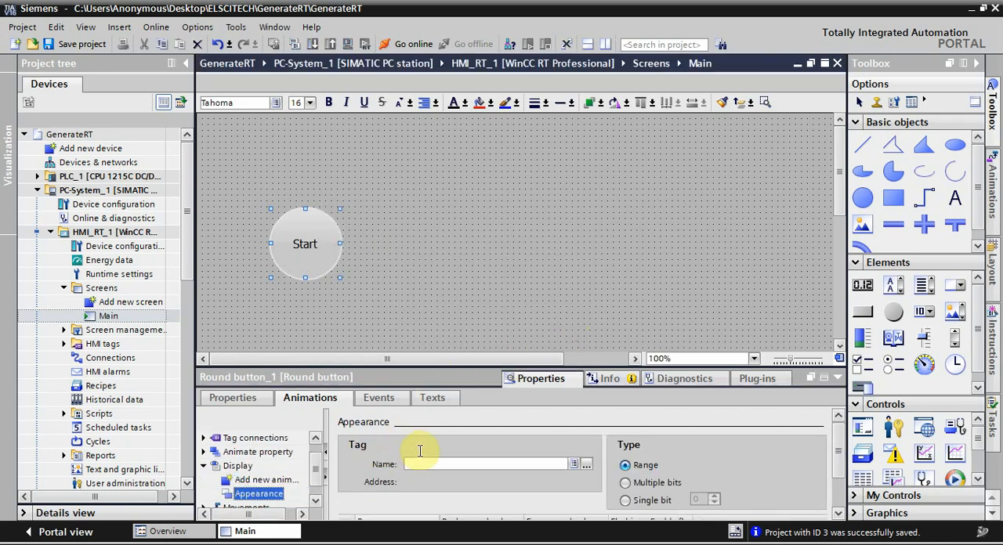
Step: Link the Start button's appearance animation to the HMI_RT_Start tag
{"action": "left_click", "coordinate": [556, 465]}
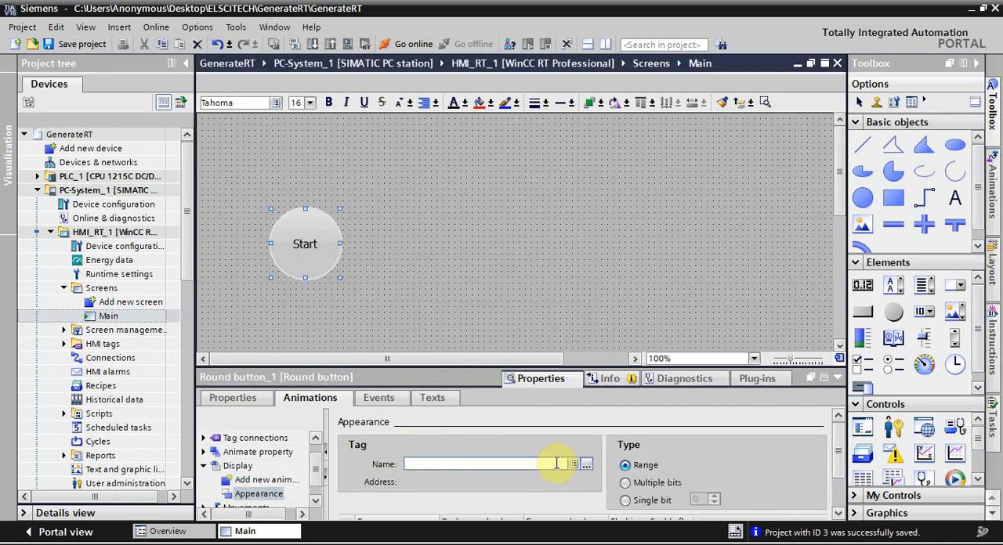
{"action": "type", "text": "HMI"}
{"action": "key", "text": "Return"}
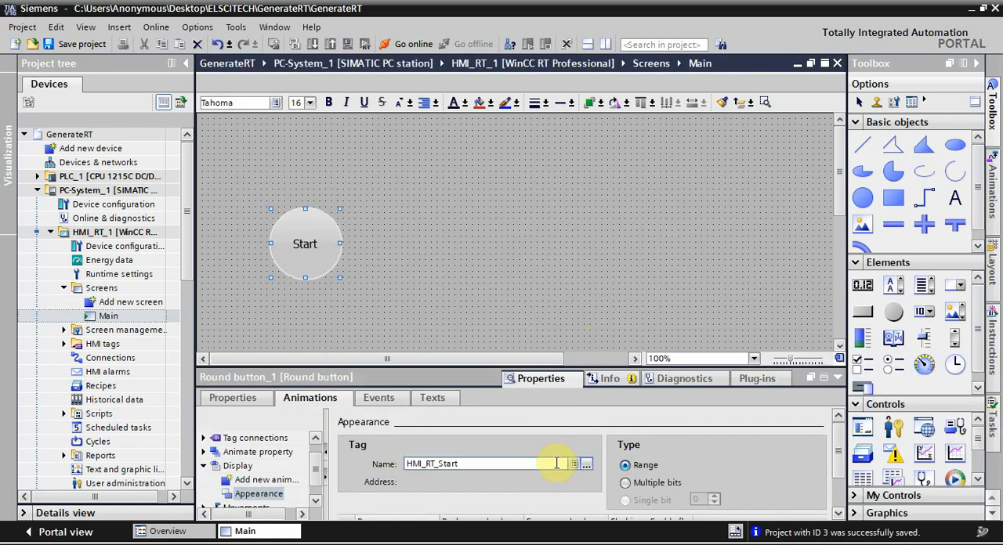
Step: Add ranges 0 and 1 to the appearance animation and set range 1's background color to green (0, 255, 0)
{"action": "scroll", "coordinate": [832, 488], "scroll_direction": "down", "scroll_amount": 2}
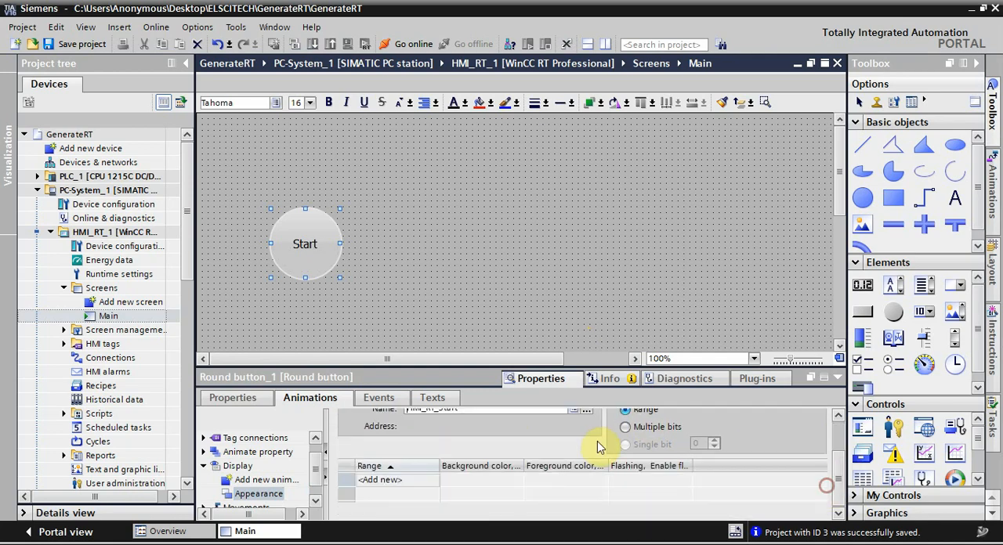
{"action": "left_click_drag", "start_coordinate": [627, 370], "coordinate": [622, 339]}
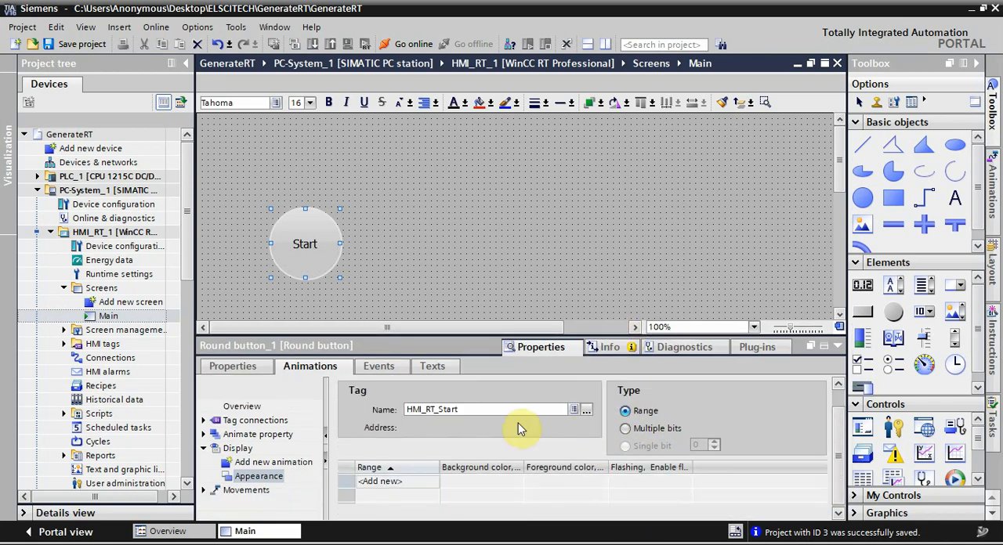
{"action": "left_click", "coordinate": [380, 482]}
{"action": "left_click", "coordinate": [381, 483]}
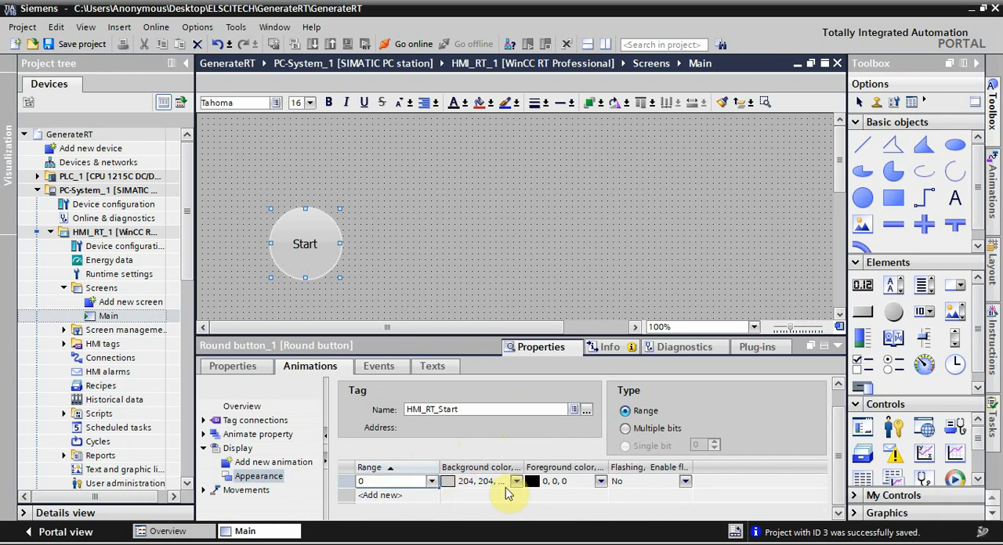
{"action": "left_click", "coordinate": [404, 496]}
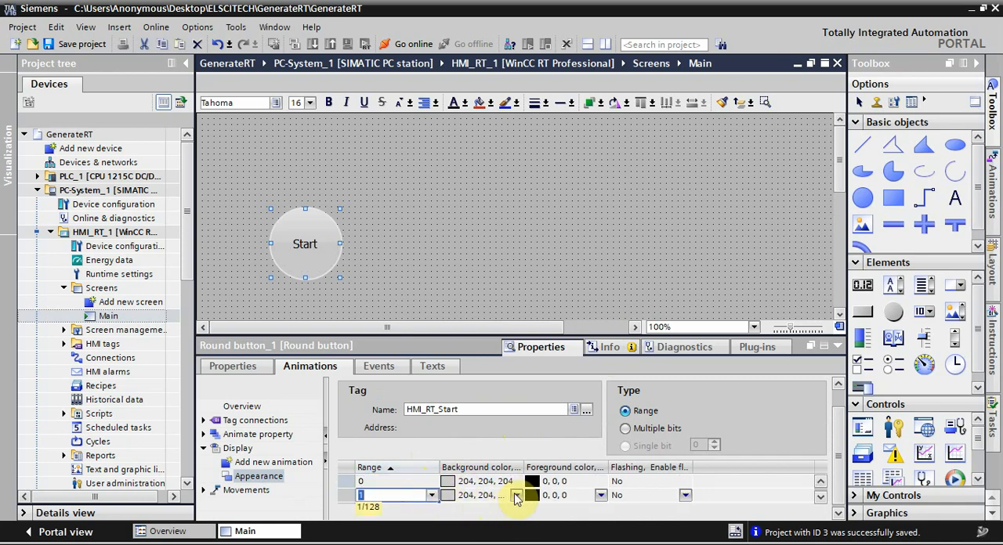
{"action": "left_click", "coordinate": [516, 497]}
{"action": "left_click", "coordinate": [516, 495]}
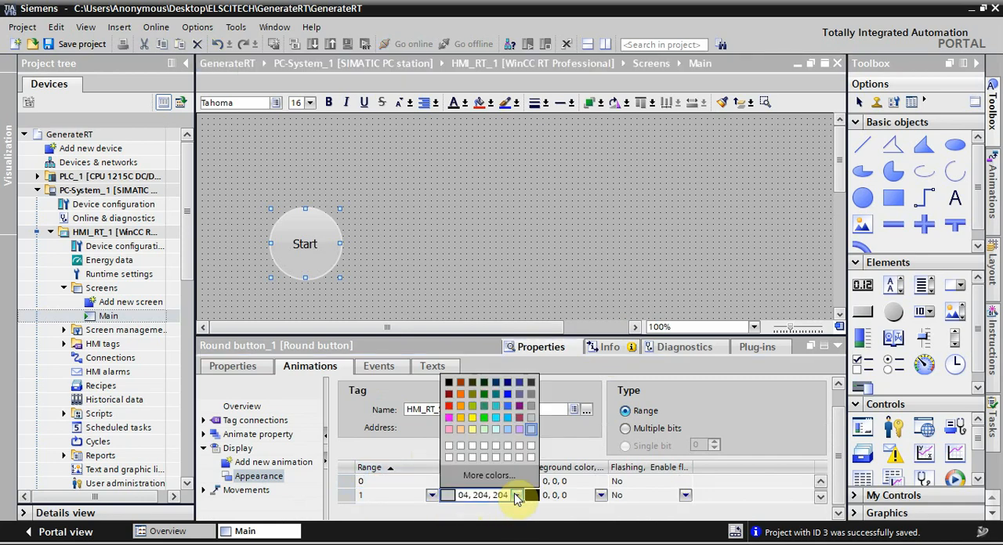
{"action": "left_click", "coordinate": [492, 424]}
Step: Format the Start button's text as bold with font size 27 and collapse its properties
{"action": "left_click", "coordinate": [308, 240]}
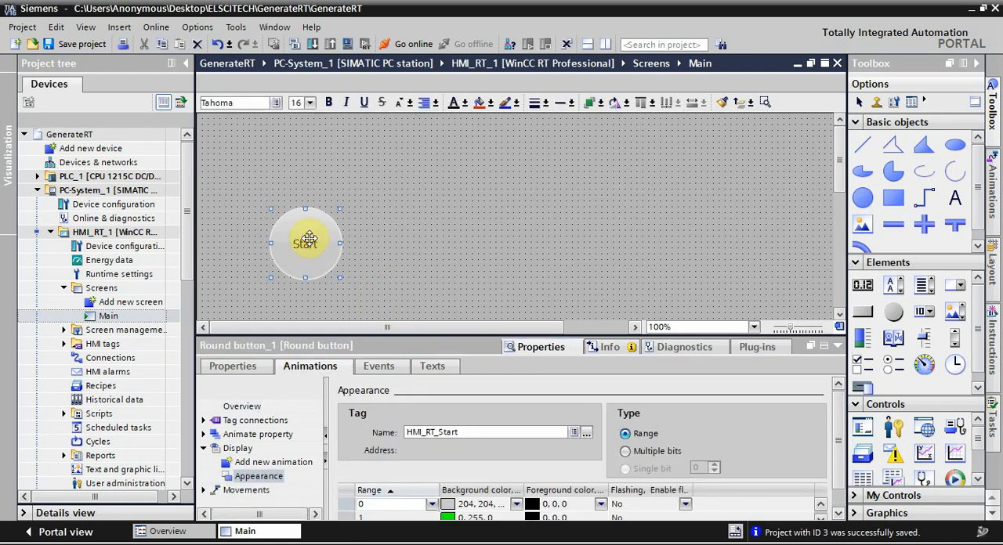
{"action": "left_click", "coordinate": [310, 103]}
{"action": "left_click", "coordinate": [307, 181]}
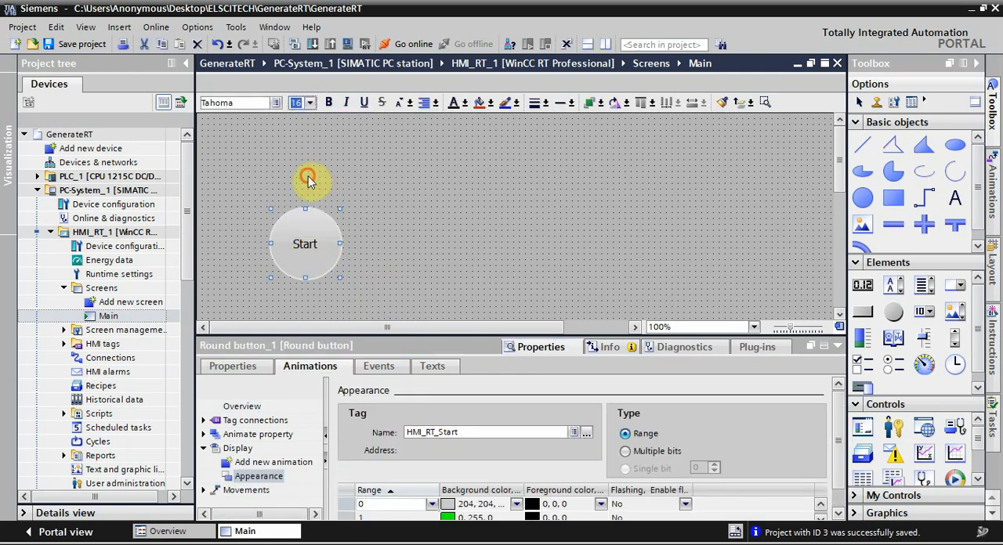
{"action": "left_click", "coordinate": [332, 105]}
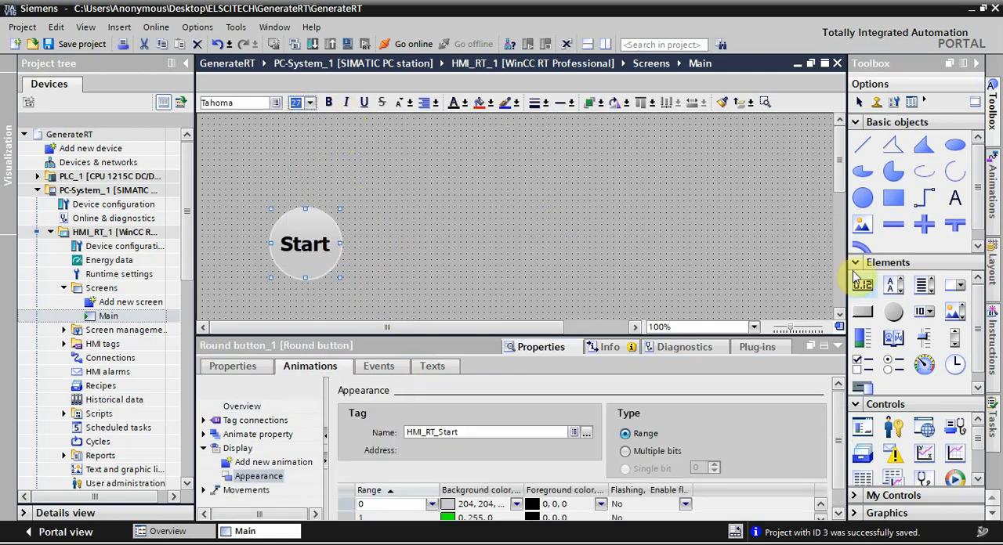
{"action": "left_click", "coordinate": [837, 346]}
Step: Duplicate the Start button and place the copy beside the original at the same height
{"action": "right_click", "coordinate": [305, 238]}
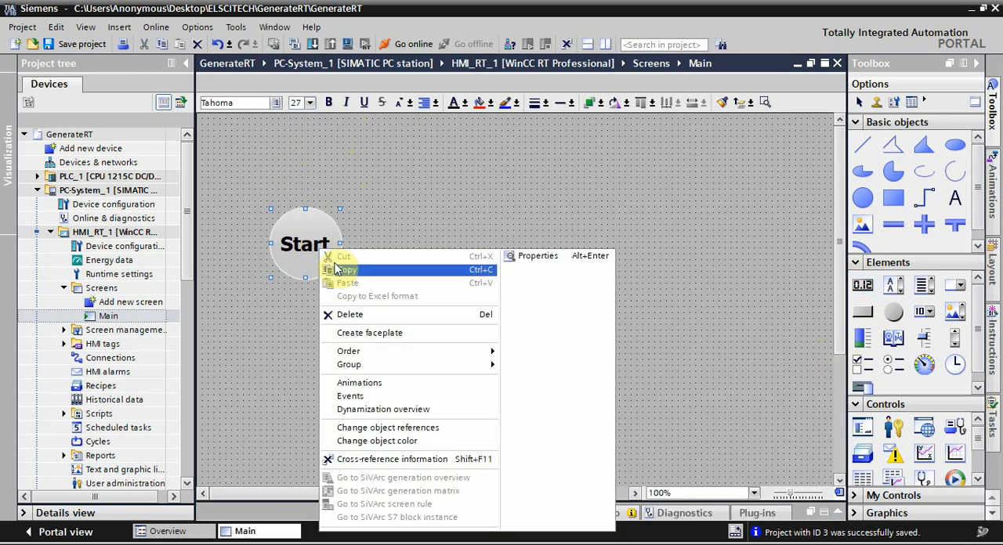
{"action": "left_click", "coordinate": [342, 267]}
{"action": "right_click", "coordinate": [426, 208]}
{"action": "left_click", "coordinate": [446, 228]}
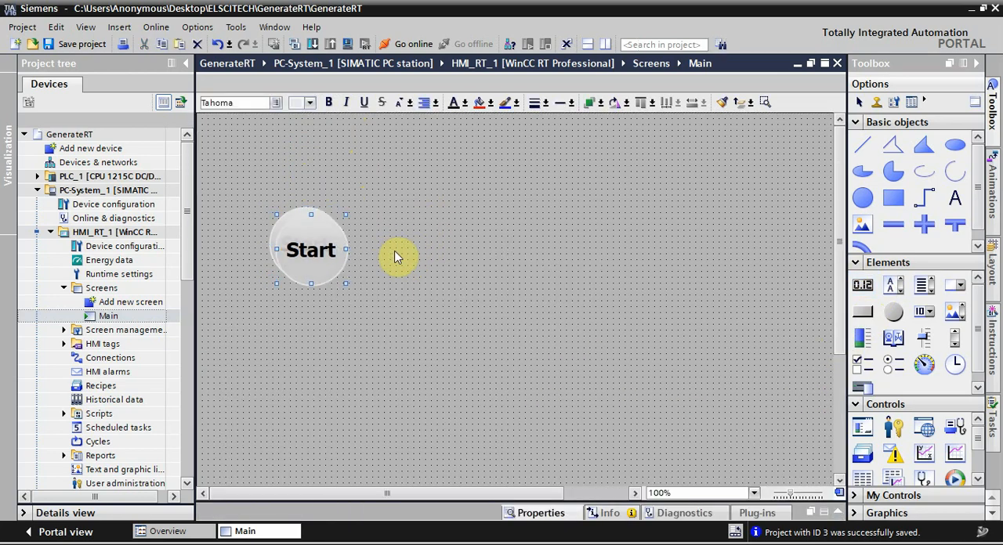
{"action": "left_click_drag", "start_coordinate": [307, 242], "coordinate": [416, 243]}
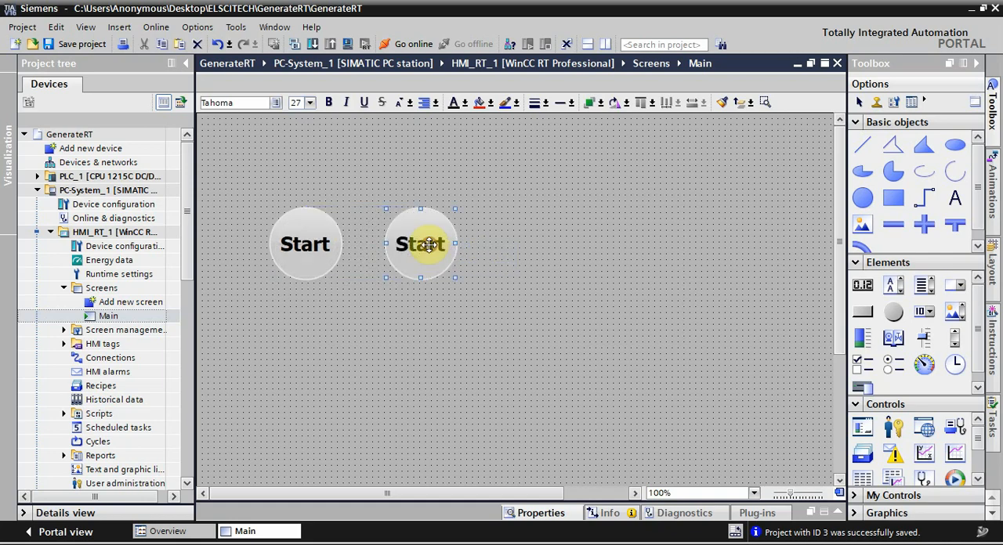
Step: Set the copied round button's label to Stop
{"action": "left_click", "coordinate": [847, 513]}
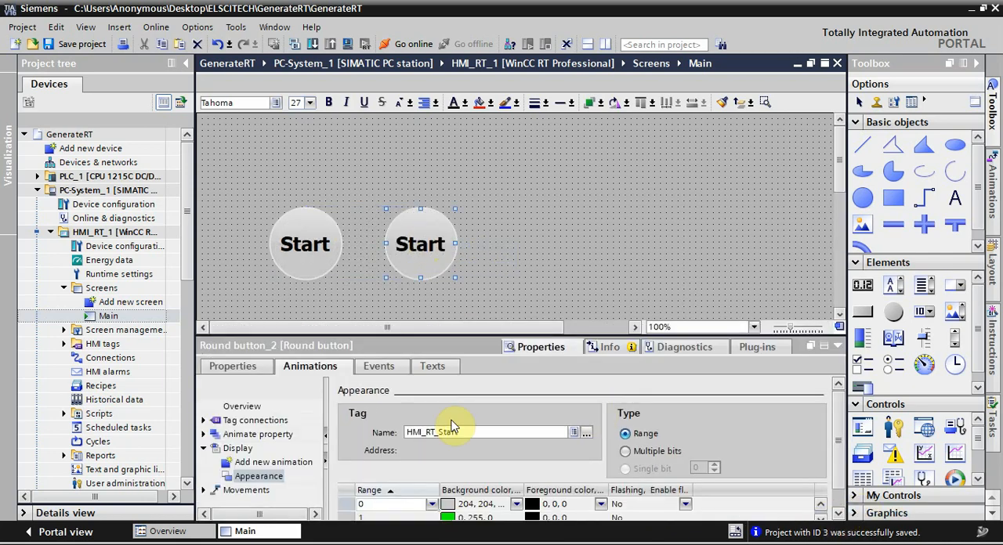
{"action": "left_click", "coordinate": [234, 366]}
{"action": "left_click", "coordinate": [644, 440]}
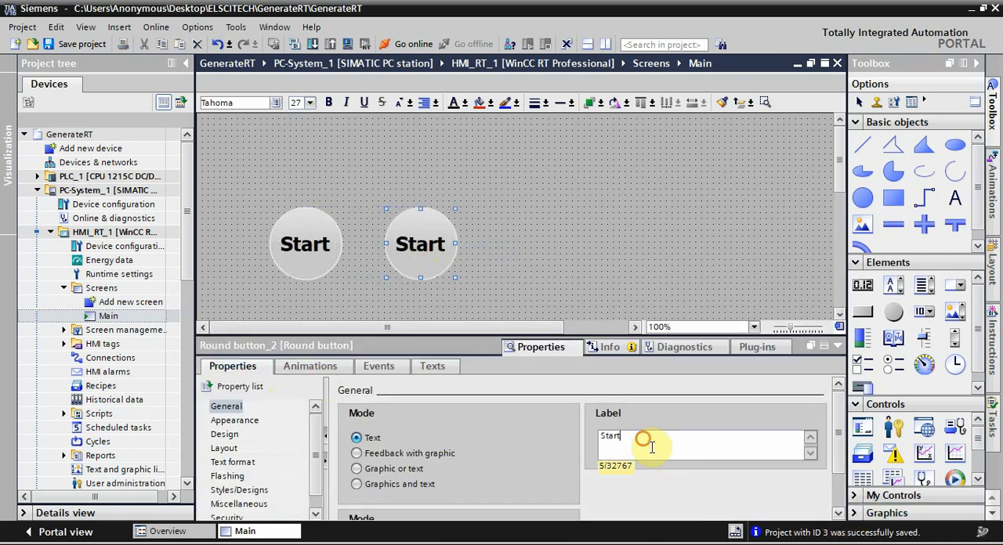
{"action": "type", "text": "Stop"}
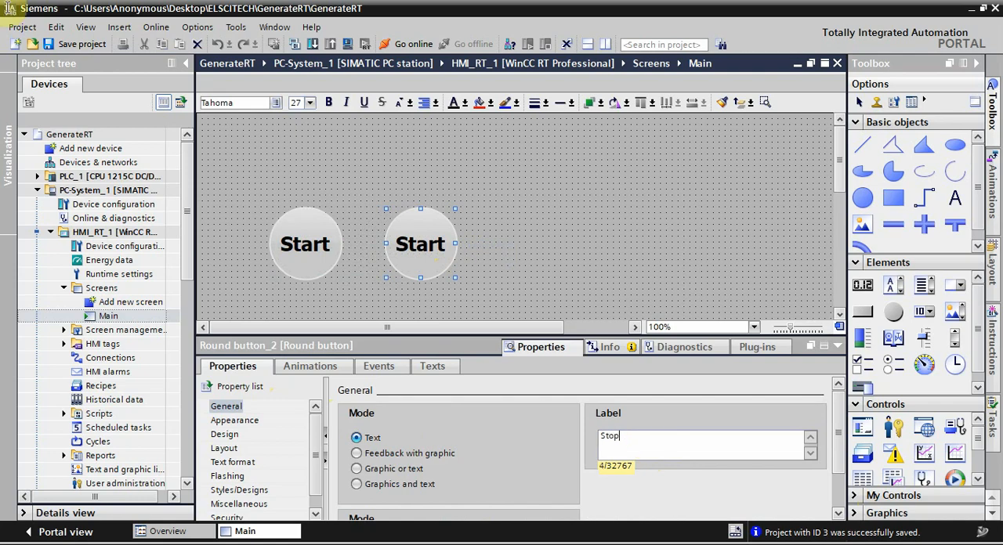
Step: Assign the PLC tag HMI_RT_Stop to the SetBit function on the Stop button's Press left mouse button event
{"action": "left_click", "coordinate": [379, 366]}
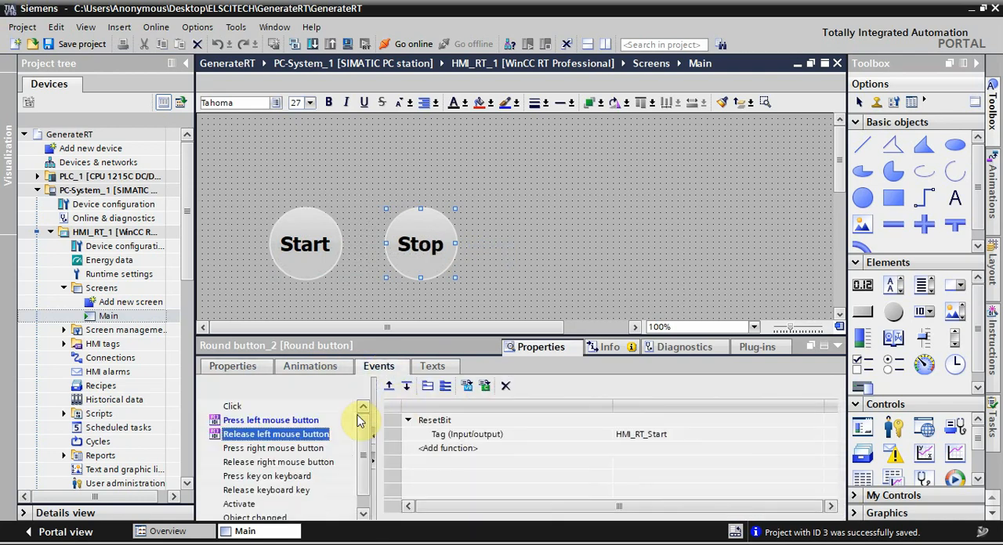
{"action": "left_click", "coordinate": [294, 420]}
{"action": "left_click", "coordinate": [635, 435]}
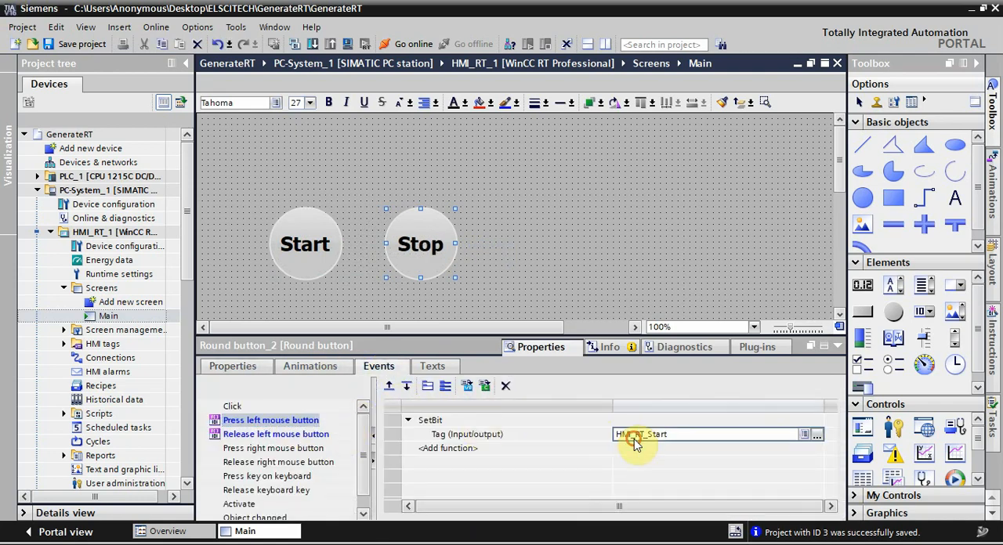
{"action": "left_click", "coordinate": [817, 434]}
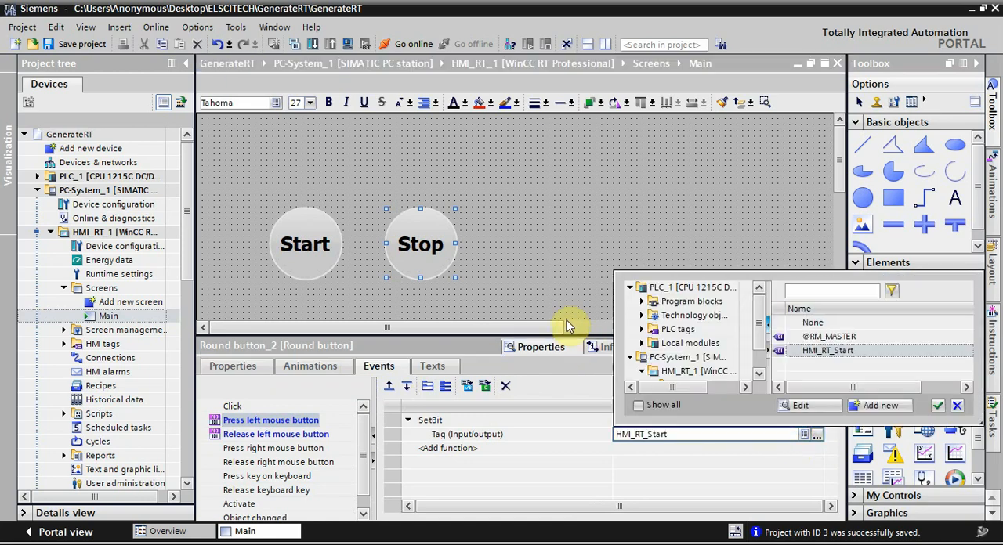
{"action": "left_click", "coordinate": [643, 330]}
{"action": "left_click", "coordinate": [681, 343]}
{"action": "double_click", "coordinate": [815, 351]}
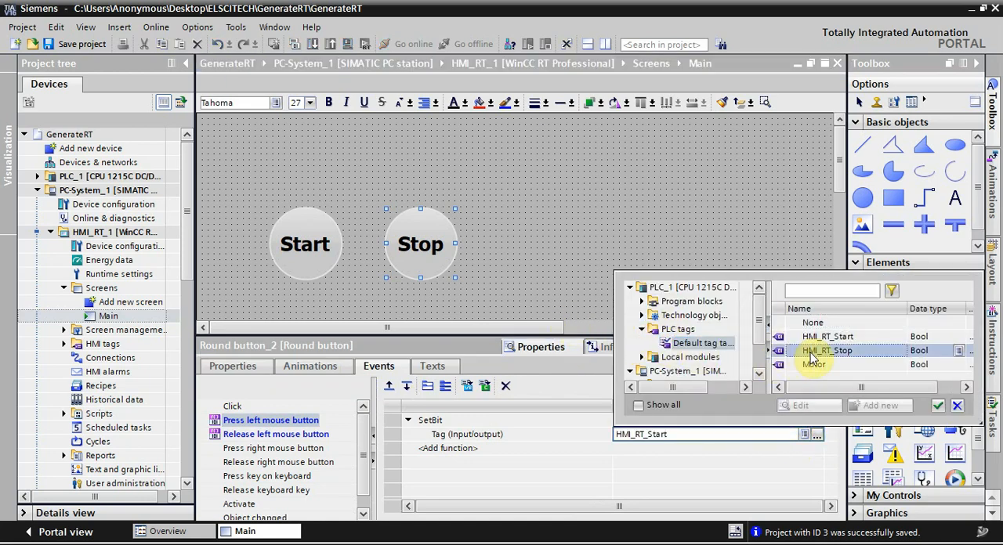
Step: Change the ResetBit tag on the Stop button's Release left mouse button event to HMI_RT_Stop
{"action": "left_click", "coordinate": [312, 434]}
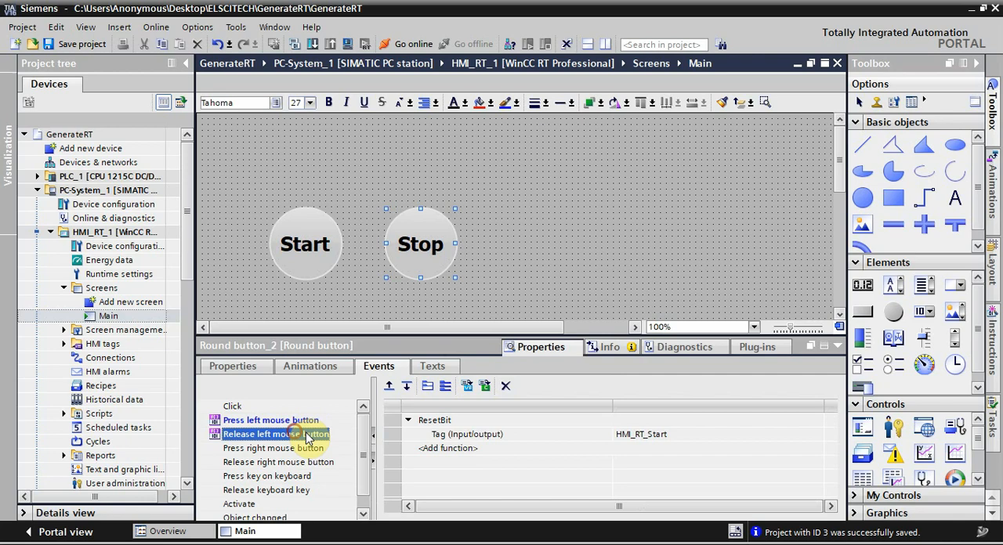
{"action": "left_click", "coordinate": [666, 438]}
{"action": "left_click", "coordinate": [674, 434]}
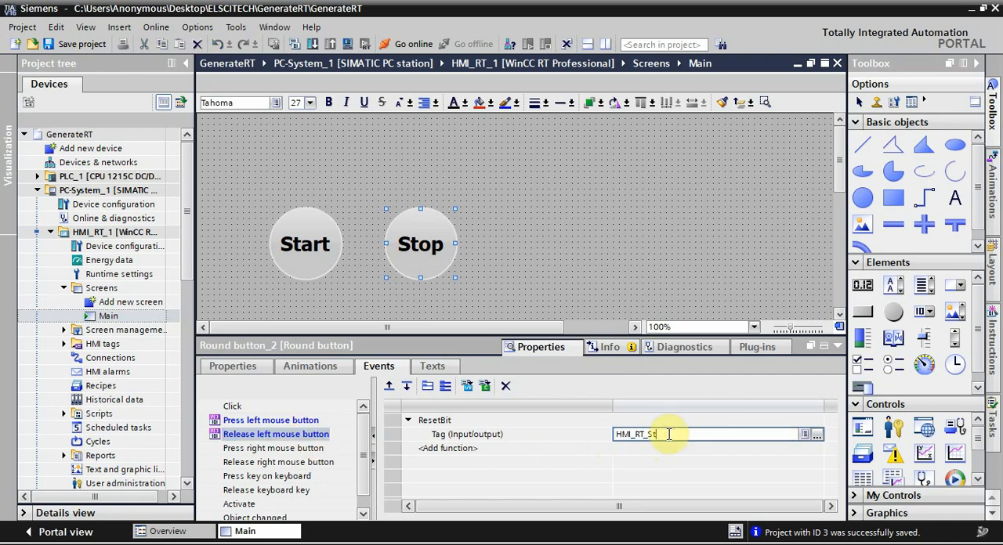
{"action": "type", "text": "op"}
{"action": "key", "text": "Return"}
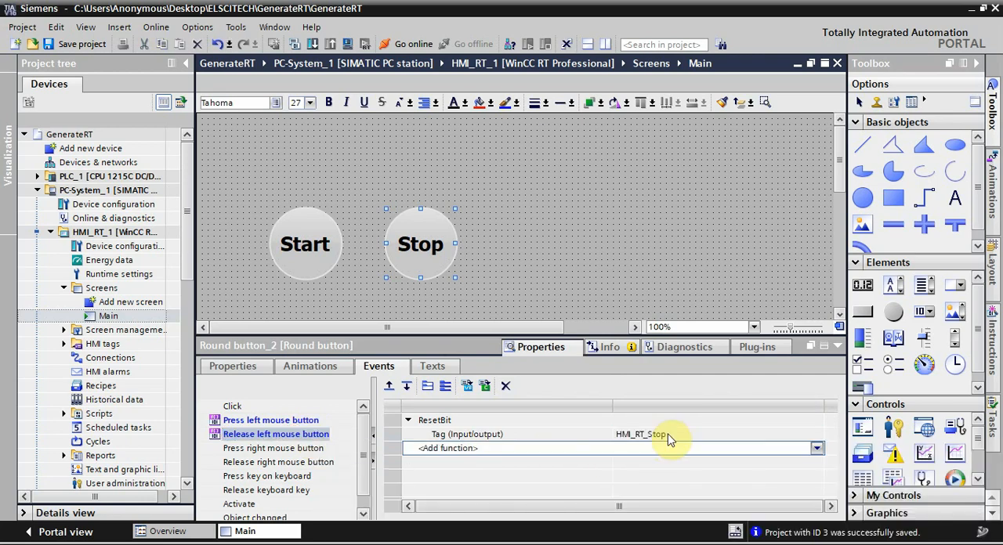
Step: Set the tag of the Stop button's appearance animation to HMI_RT_Stop
{"action": "left_click", "coordinate": [309, 365]}
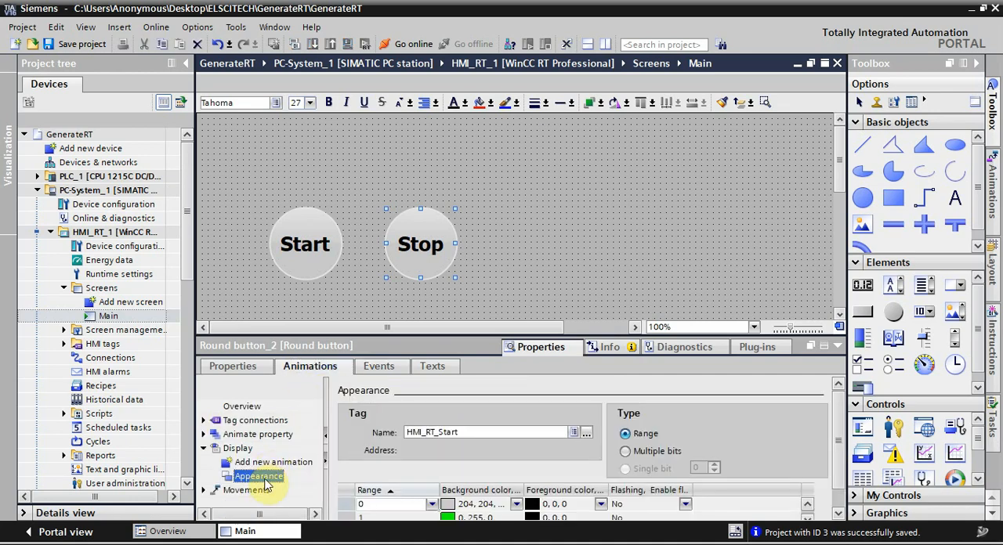
{"action": "left_click", "coordinate": [472, 432]}
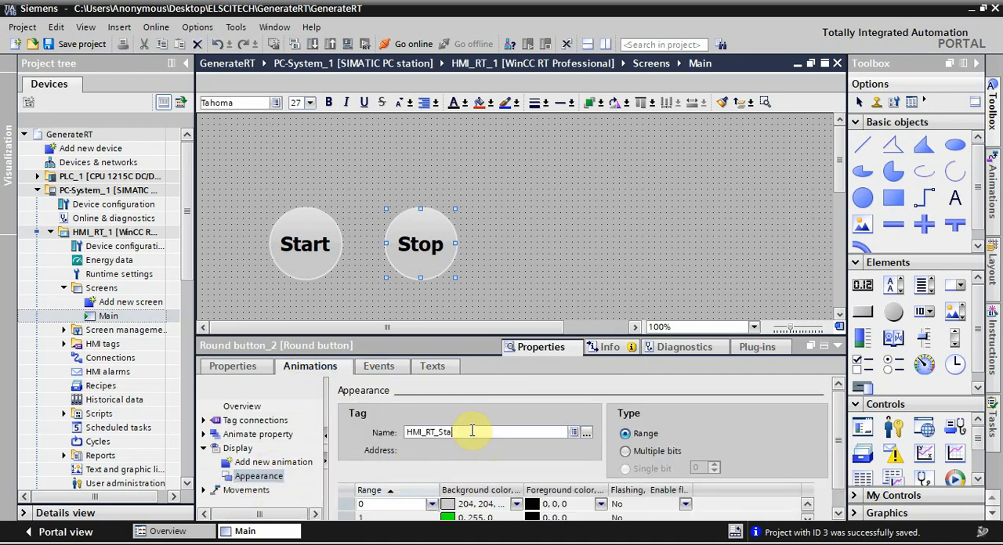
{"action": "key", "text": "BackSpace"}
{"action": "type", "text": "op"}
{"action": "key", "text": "Return"}
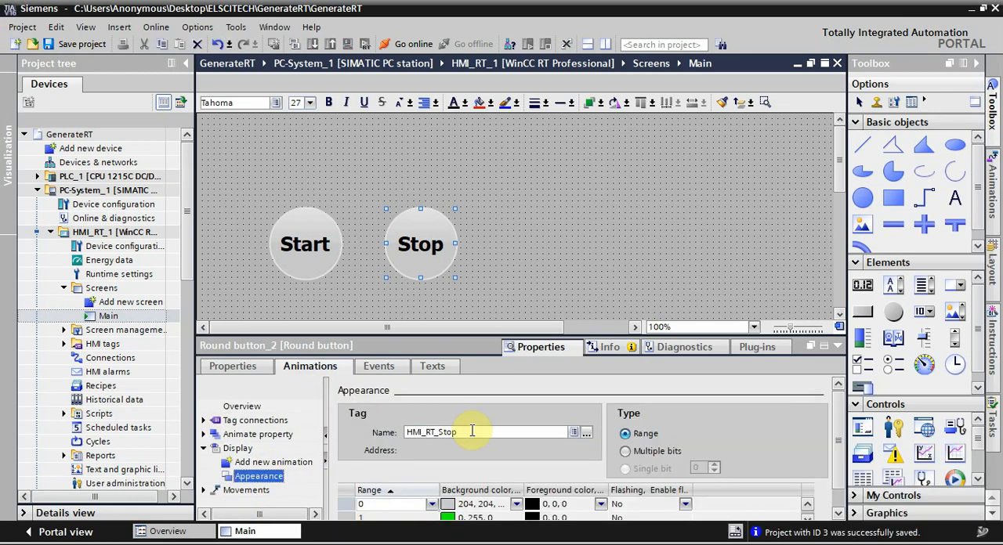
Step: Set the background color of range 1 in the Stop button's appearance animation to red (255, 0, 0)
{"action": "left_click", "coordinate": [518, 517]}
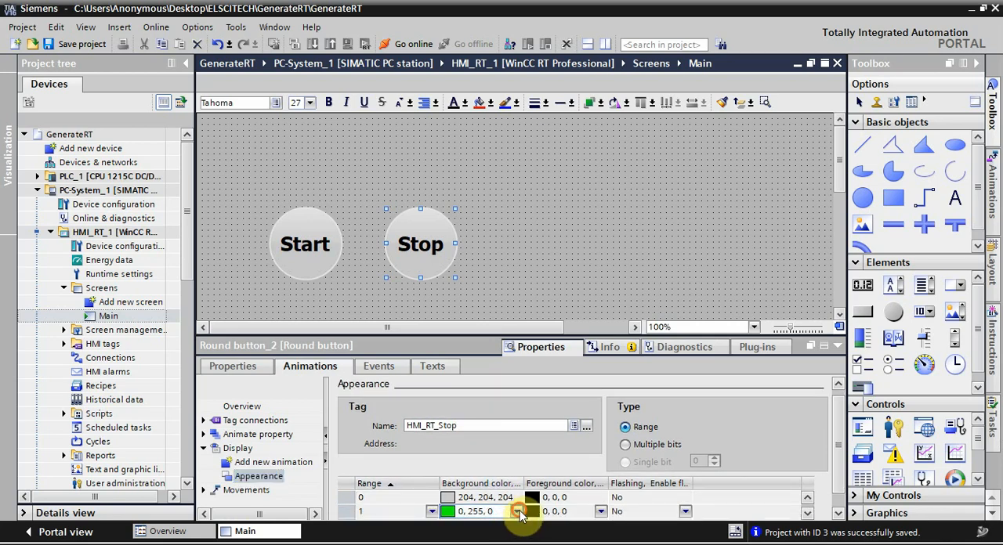
{"action": "left_click", "coordinate": [518, 512]}
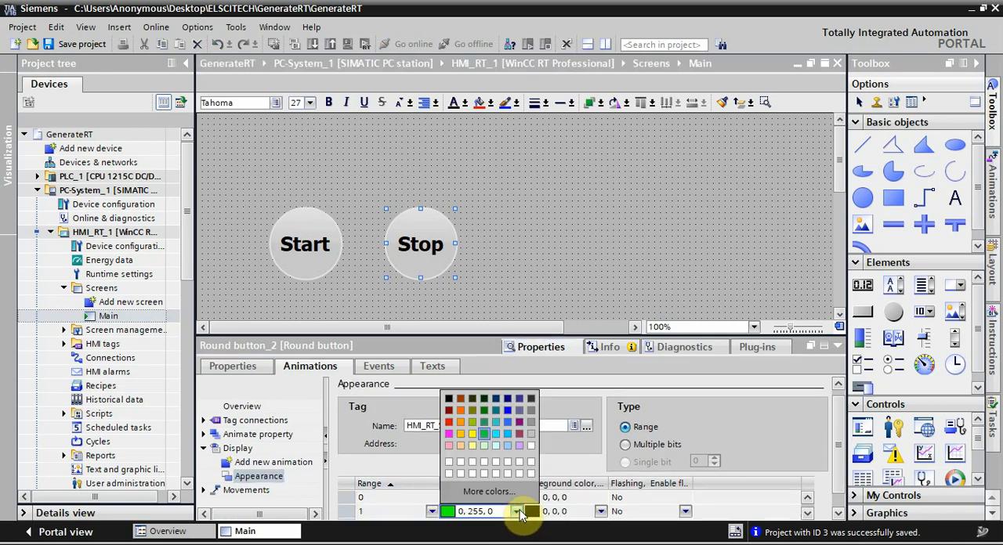
{"action": "left_click", "coordinate": [438, 423]}
{"action": "left_click", "coordinate": [521, 253]}
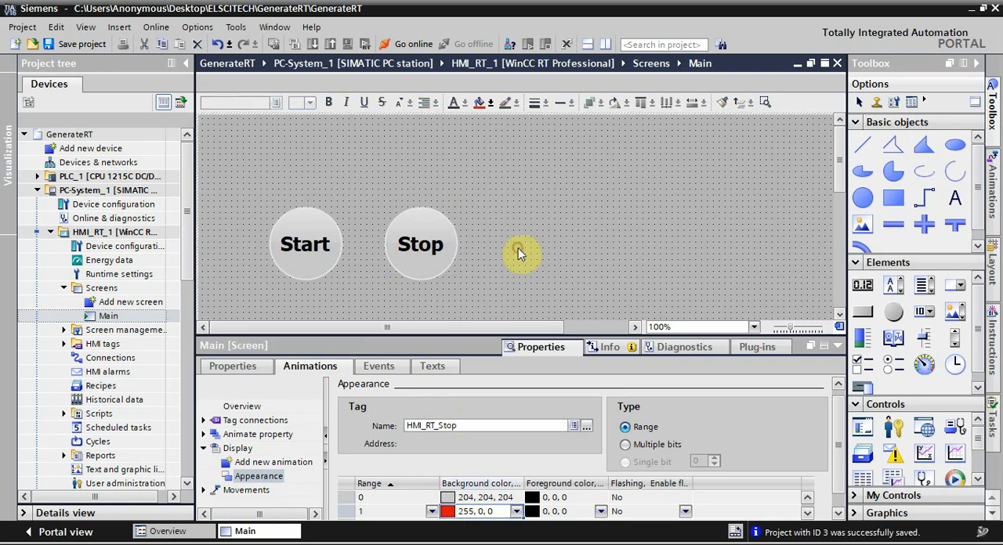
Step: Place a graphic I/O field on the Main screen beside the Stop button and enlarge it toward the button
{"action": "left_click", "coordinate": [955, 311]}
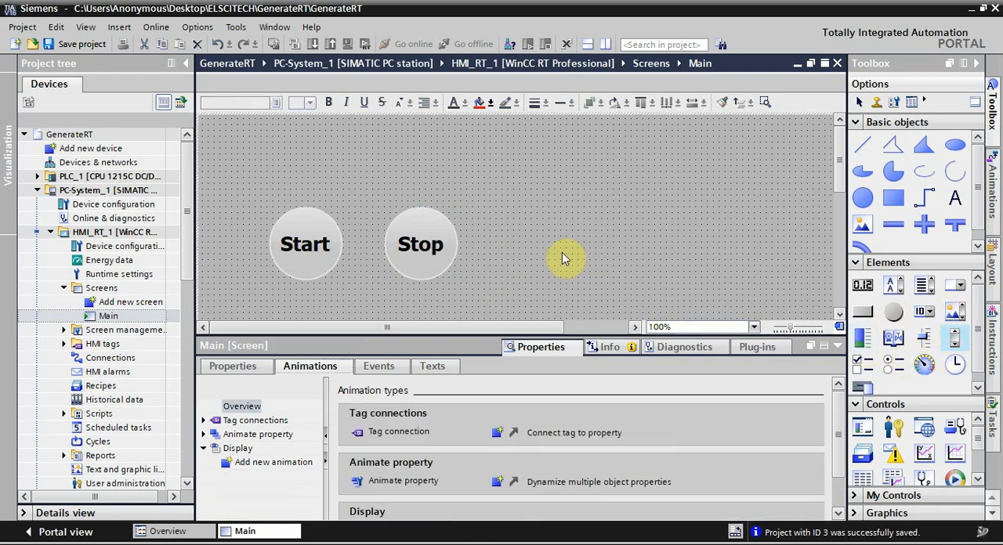
{"action": "left_click", "coordinate": [532, 233]}
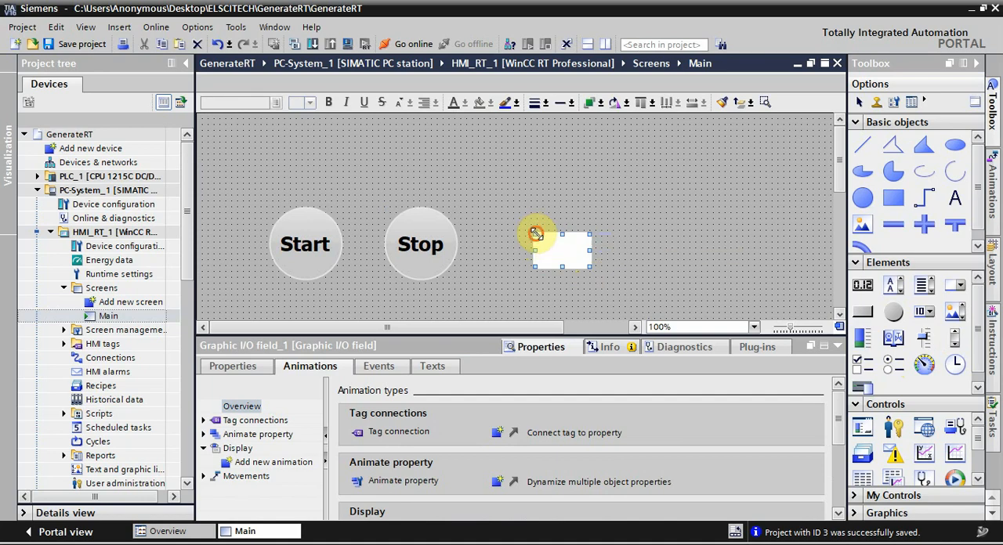
{"action": "left_click_drag", "start_coordinate": [535, 232], "coordinate": [497, 213]}
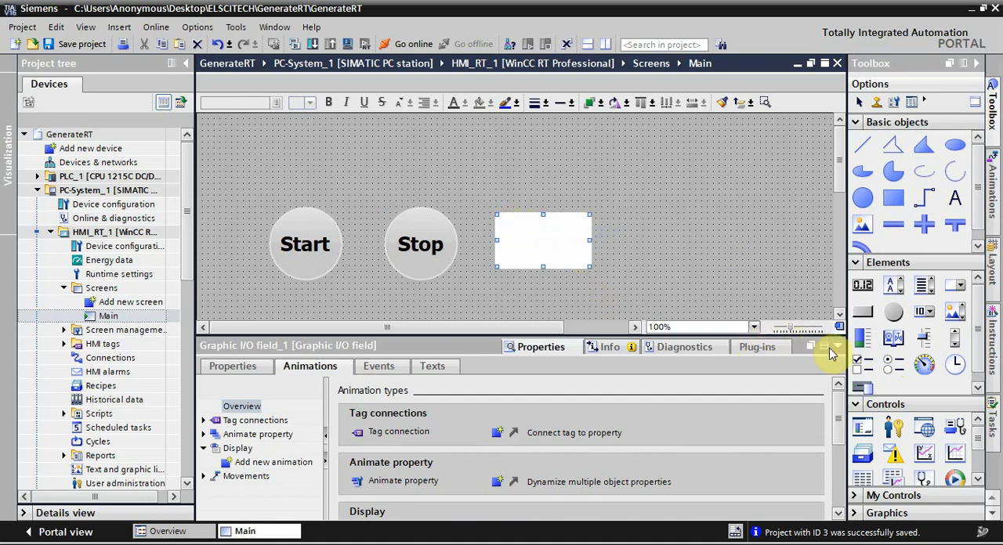
Step: Assign the Motor tag from the default PLC tag table as the graphic I/O field's process tag
{"action": "left_click", "coordinate": [239, 368]}
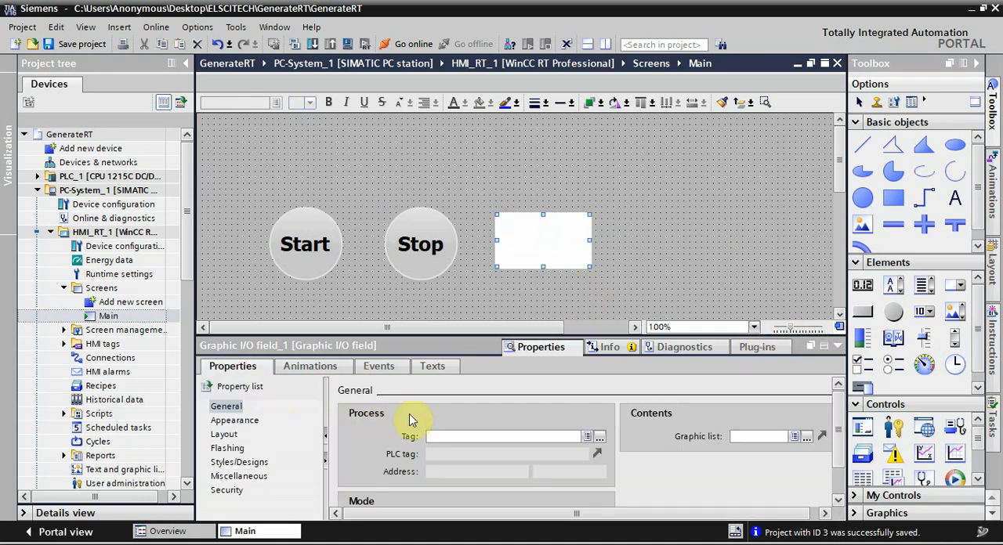
{"action": "left_click", "coordinate": [599, 437]}
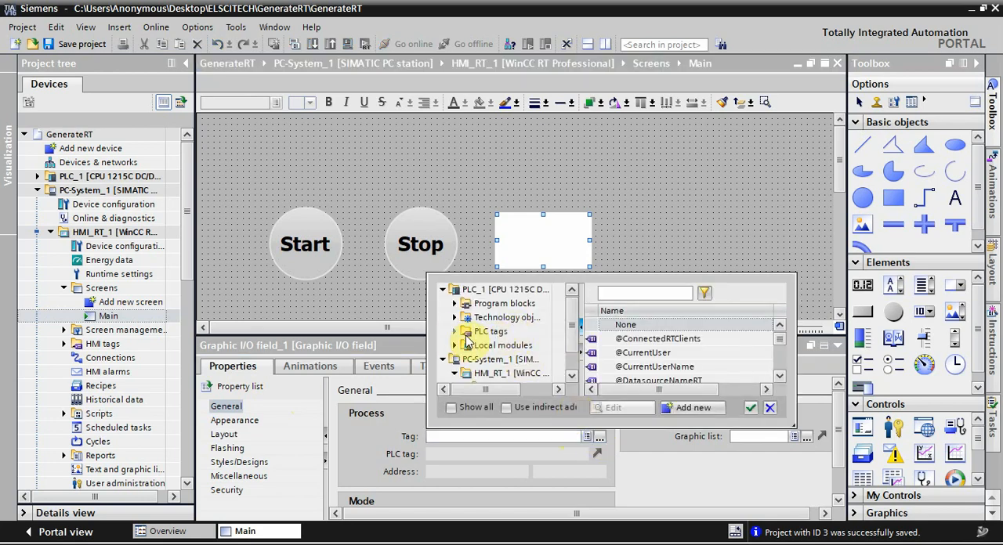
{"action": "left_click", "coordinate": [455, 331]}
{"action": "left_click", "coordinate": [492, 346]}
{"action": "double_click", "coordinate": [639, 367]}
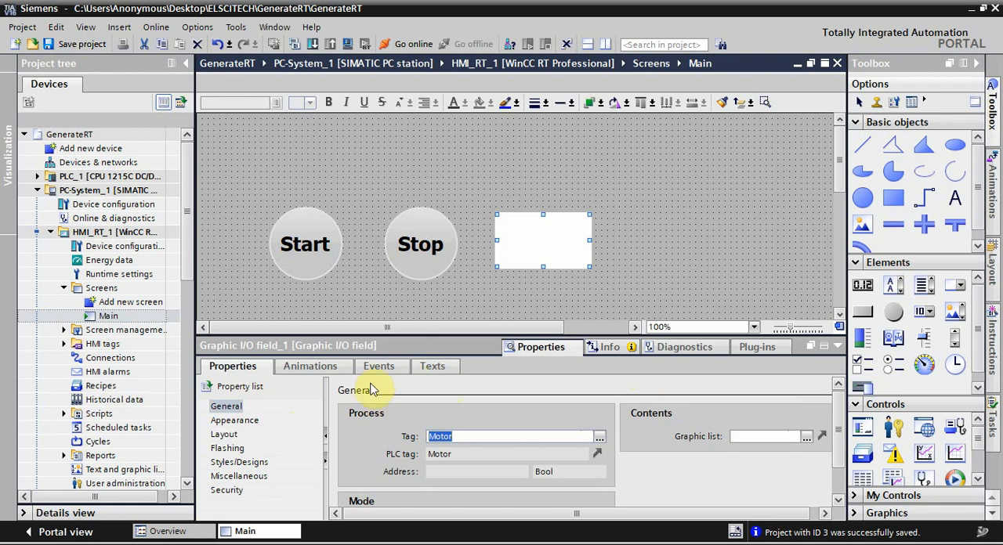
Step: Open the HMI's text and graphic lists and create a graphic list named Motor Status
{"action": "scroll", "coordinate": [146, 420], "scroll_direction": "down", "scroll_amount": 2}
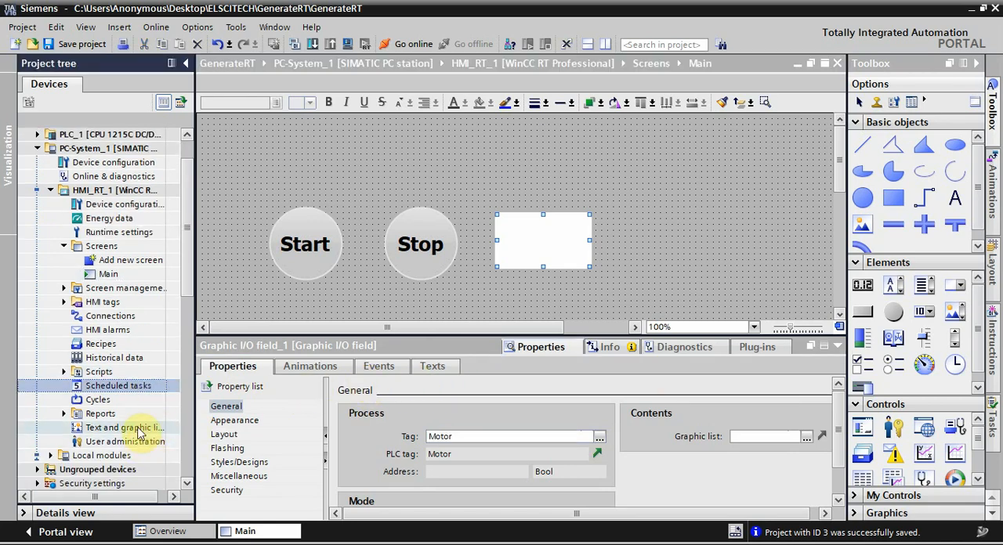
{"action": "double_click", "coordinate": [144, 425]}
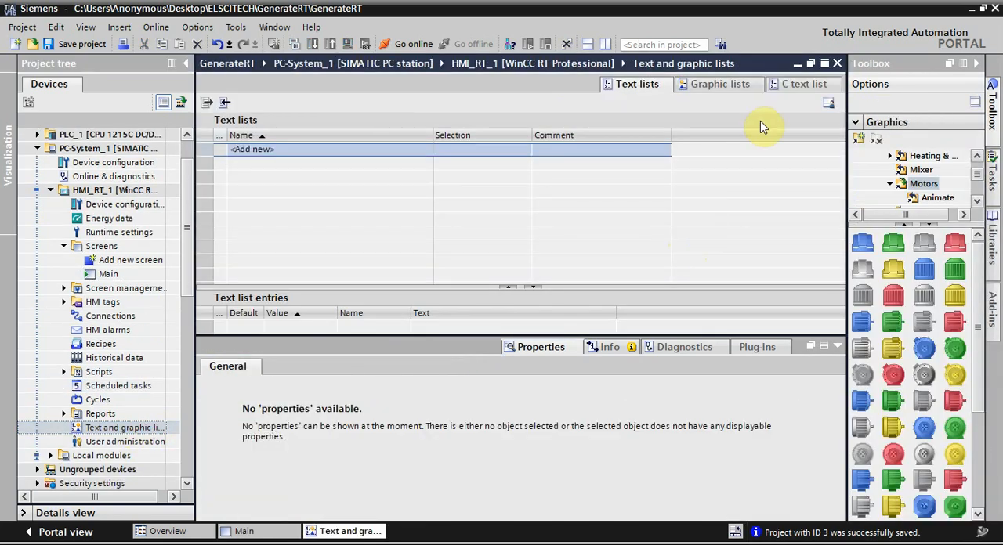
{"action": "left_click", "coordinate": [729, 88]}
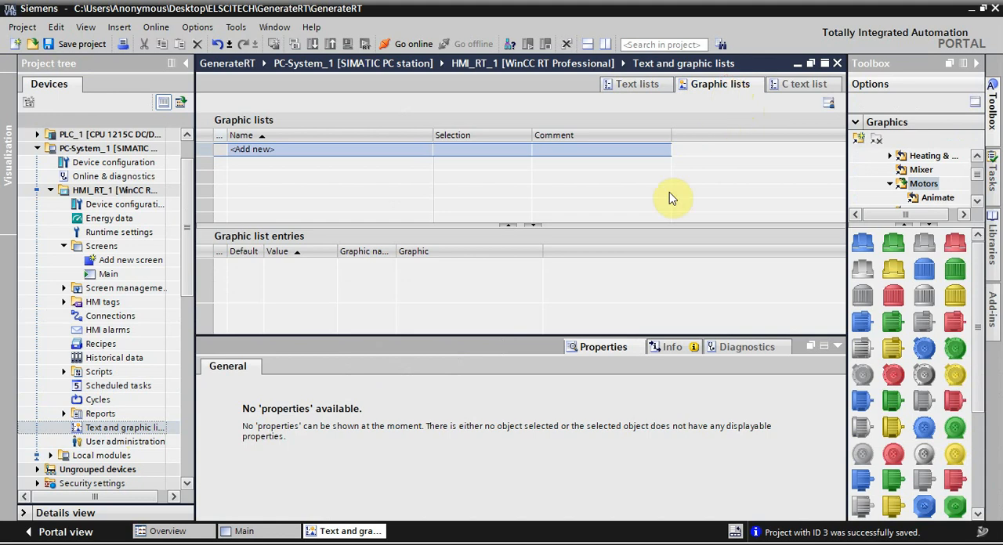
{"action": "left_click", "coordinate": [311, 149]}
{"action": "type", "text": "Moto"}
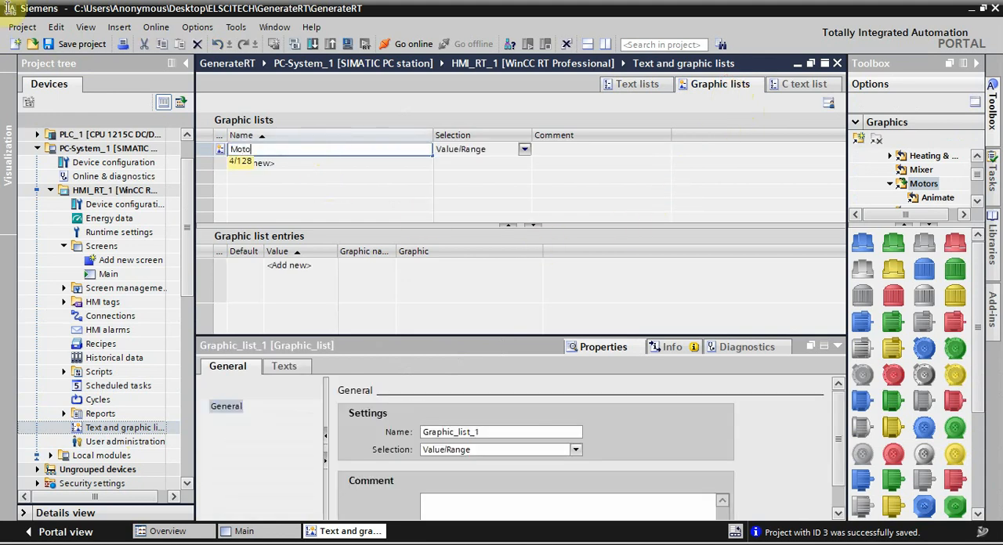
{"action": "type", "text": "r Status"}
{"action": "key", "text": "Return"}
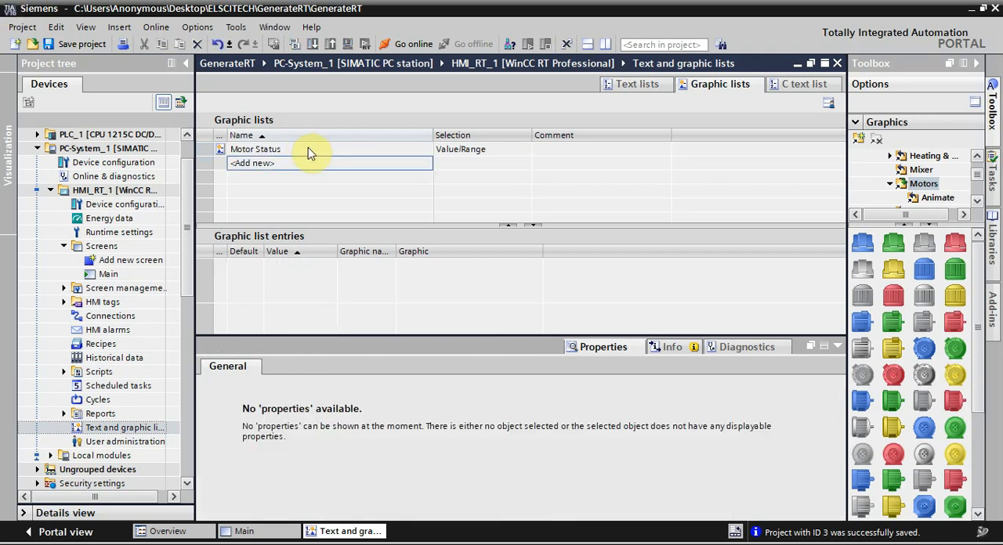
Step: Add entries with values 0 and 1 to the Motor Status graphic list and collapse the properties area
{"action": "left_click", "coordinate": [308, 149]}
{"action": "double_click", "coordinate": [276, 270]}
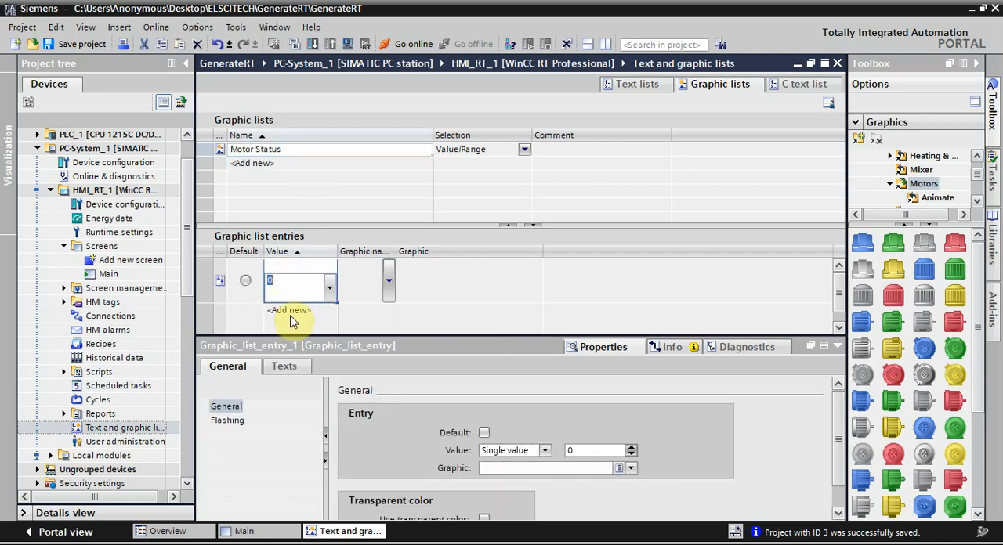
{"action": "double_click", "coordinate": [288, 310]}
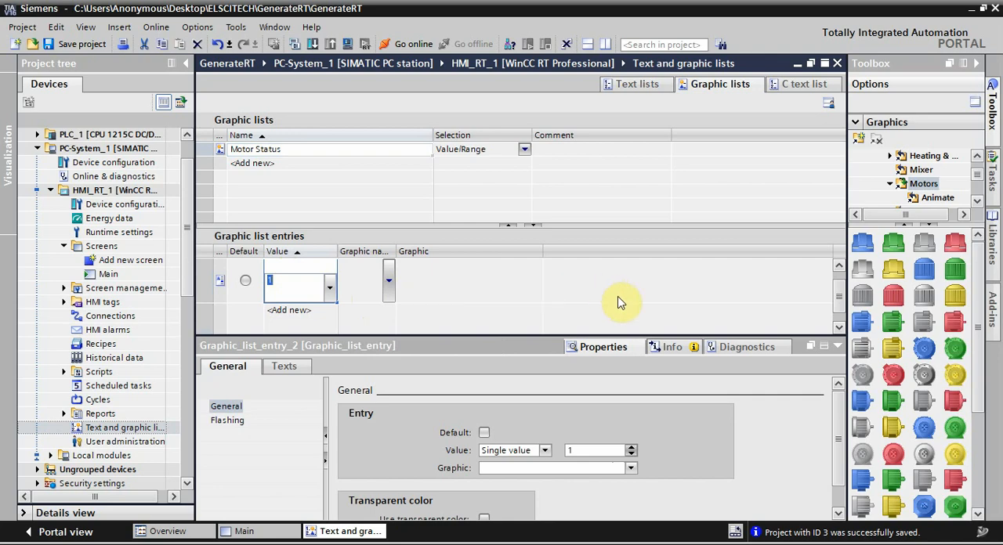
{"action": "left_click", "coordinate": [836, 347]}
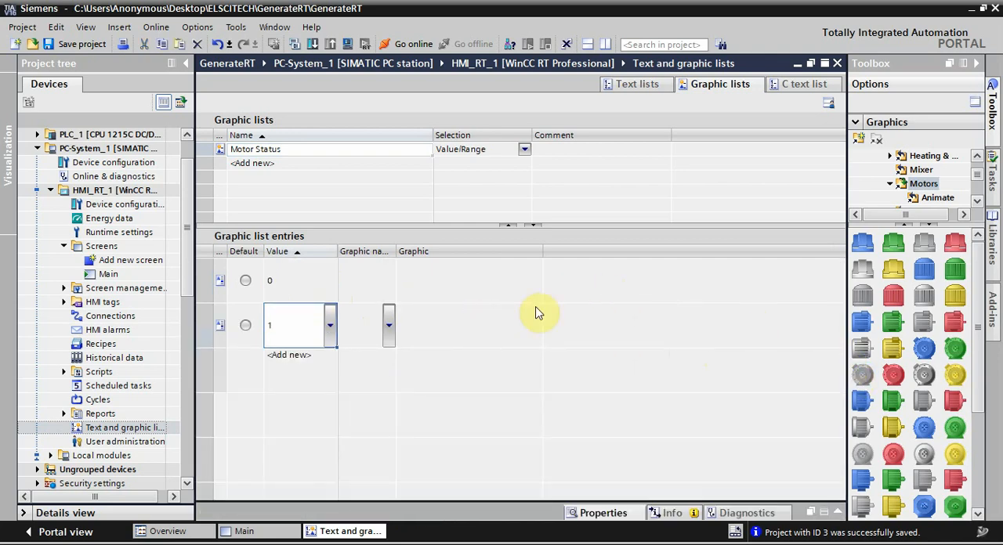
Step: Assign the gray motor graphic to entry 0 and the matching red motor graphic to entry 1
{"action": "left_click", "coordinate": [451, 276]}
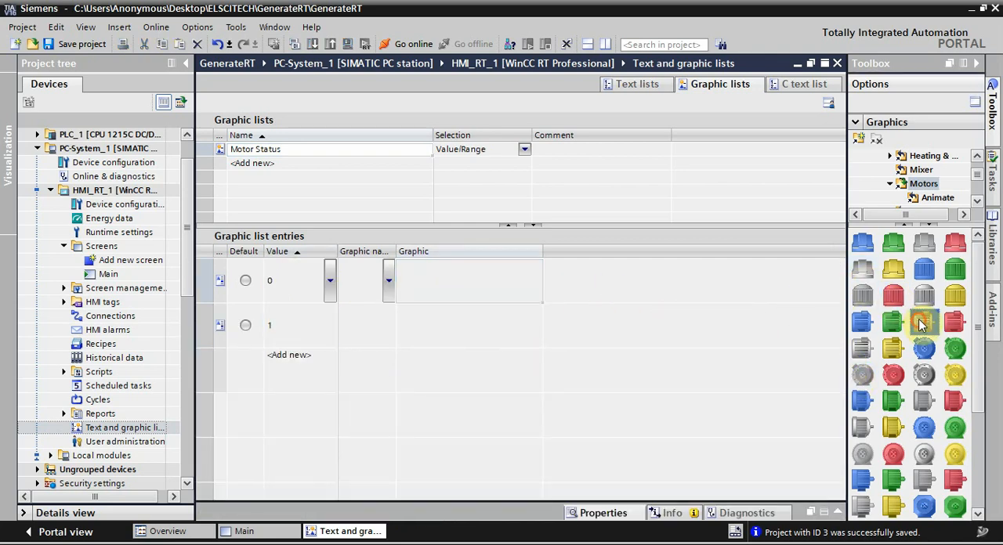
{"action": "left_click_drag", "start_coordinate": [921, 325], "coordinate": [533, 297]}
{"action": "left_click_drag", "start_coordinate": [960, 321], "coordinate": [454, 330]}
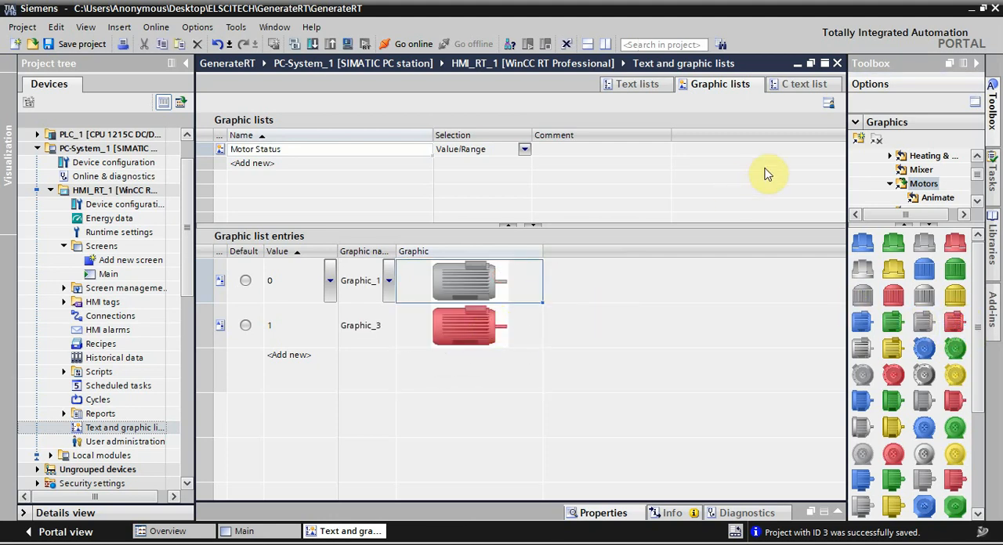
Step: Create a text list named Motor Status and set its selection type to Bit (0, 1)
{"action": "left_click", "coordinate": [638, 83]}
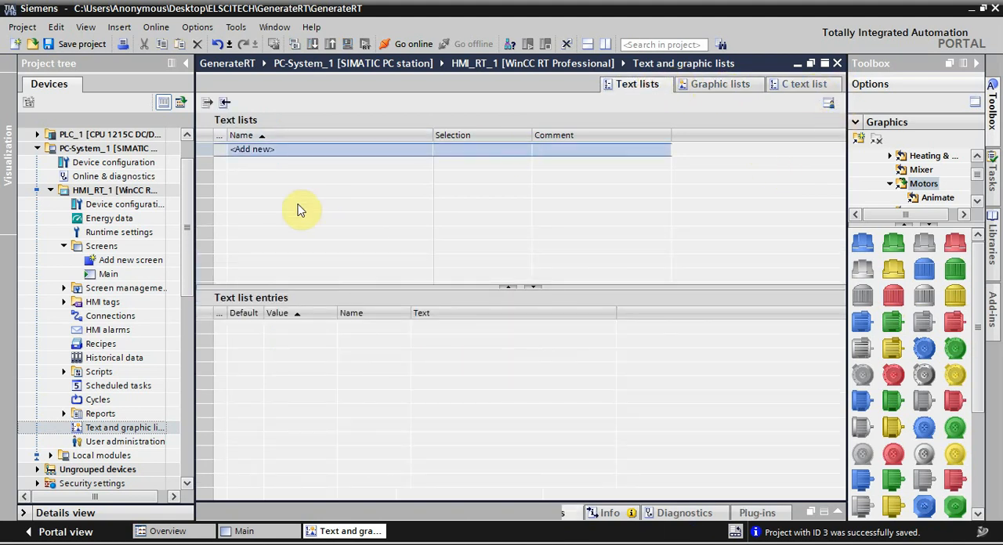
{"action": "double_click", "coordinate": [266, 150]}
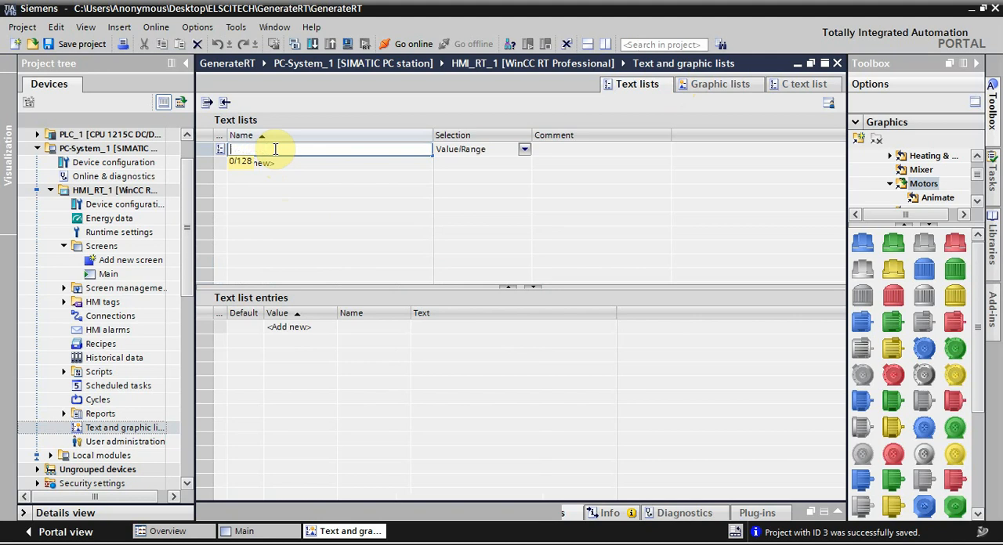
{"action": "type", "text": "Motor Status"}
{"action": "key", "text": "Return"}
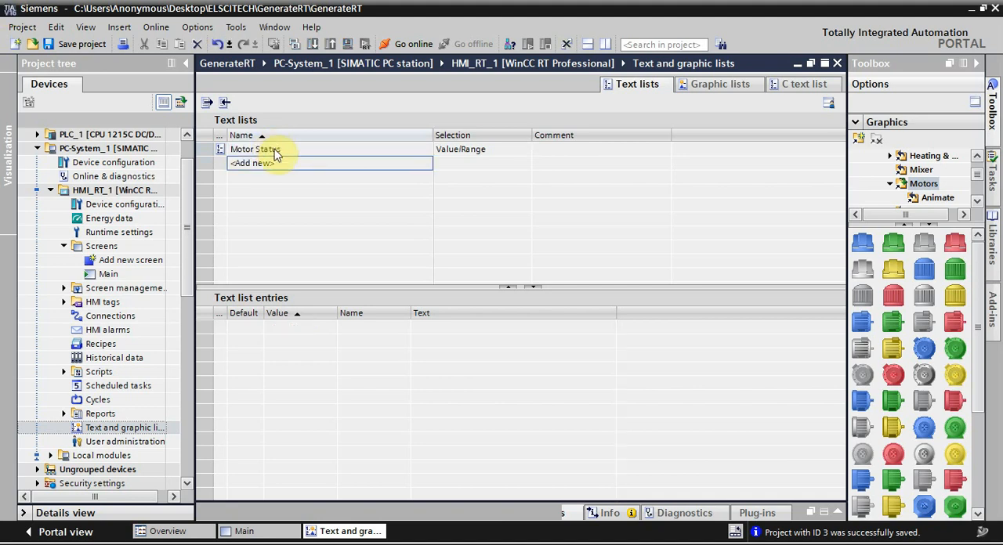
{"action": "left_click", "coordinate": [274, 150]}
{"action": "left_click", "coordinate": [526, 151]}
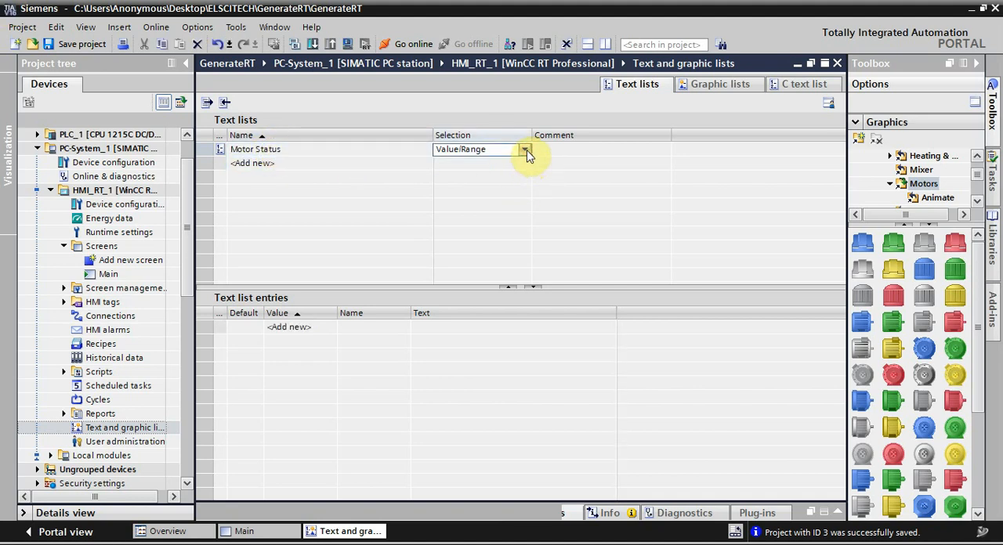
{"action": "left_click", "coordinate": [478, 163]}
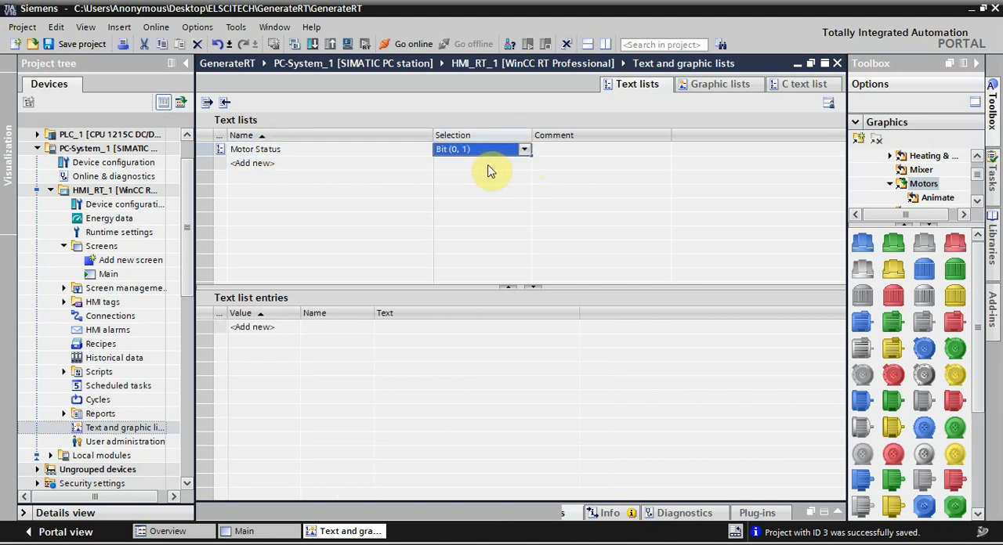
Step: Add entries with values 0 and 1 to the Motor Status text list
{"action": "left_click", "coordinate": [267, 330]}
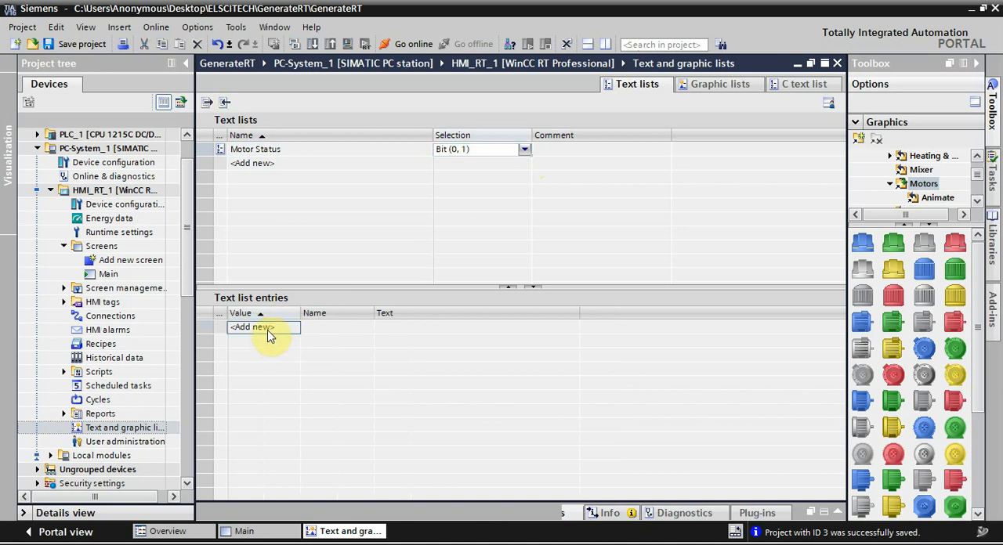
{"action": "left_click", "coordinate": [267, 333]}
{"action": "left_click", "coordinate": [268, 341]}
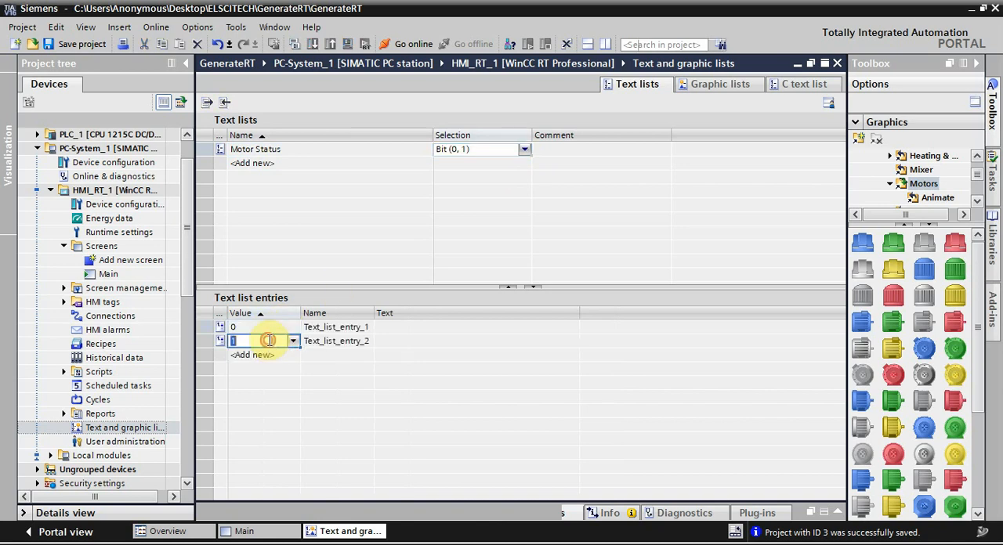
Step: Set the text of entry 0 to Motor:OFF and of entry 1 to Motor:ON
{"action": "left_click", "coordinate": [392, 327]}
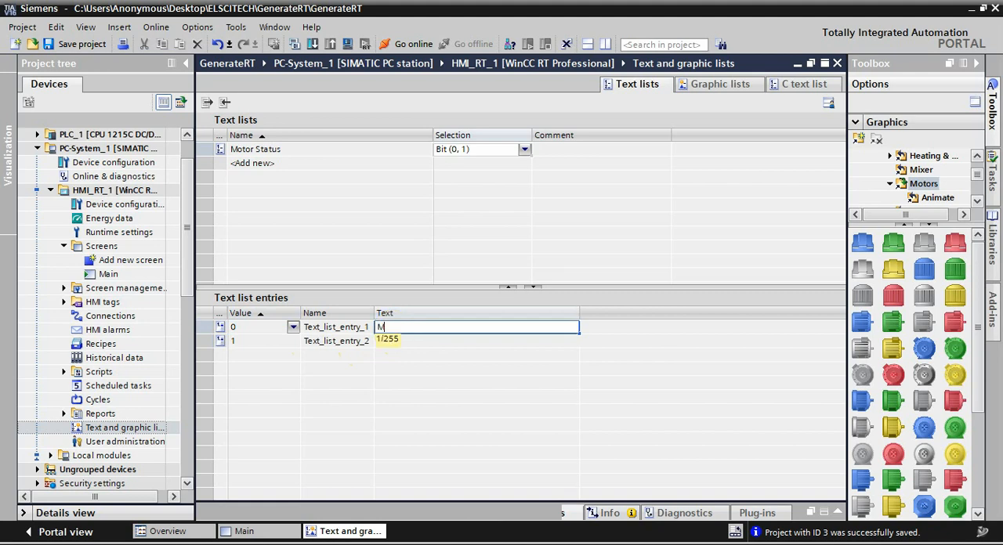
{"action": "type", "text": "Motor"}
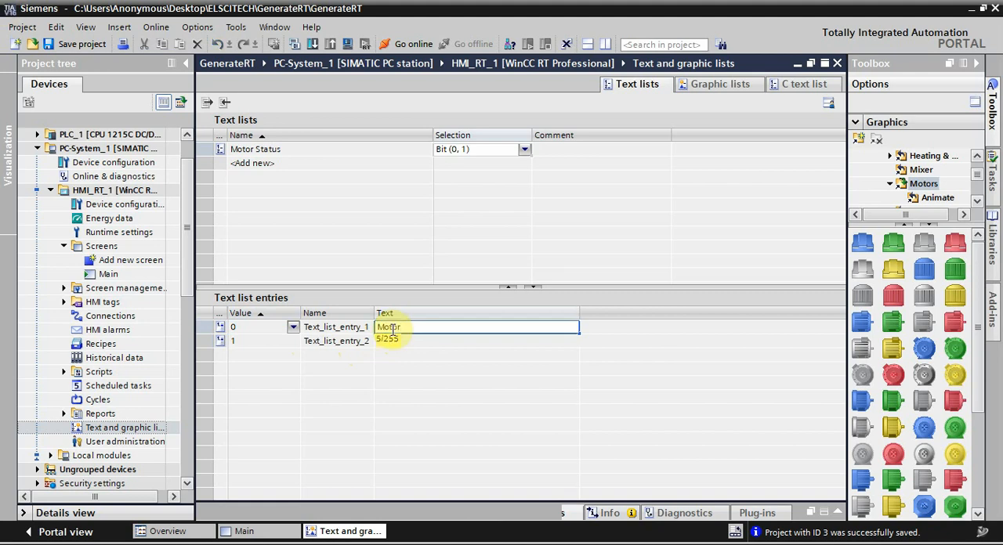
{"action": "type", "text": " OFF"}
{"action": "key", "text": "Return"}
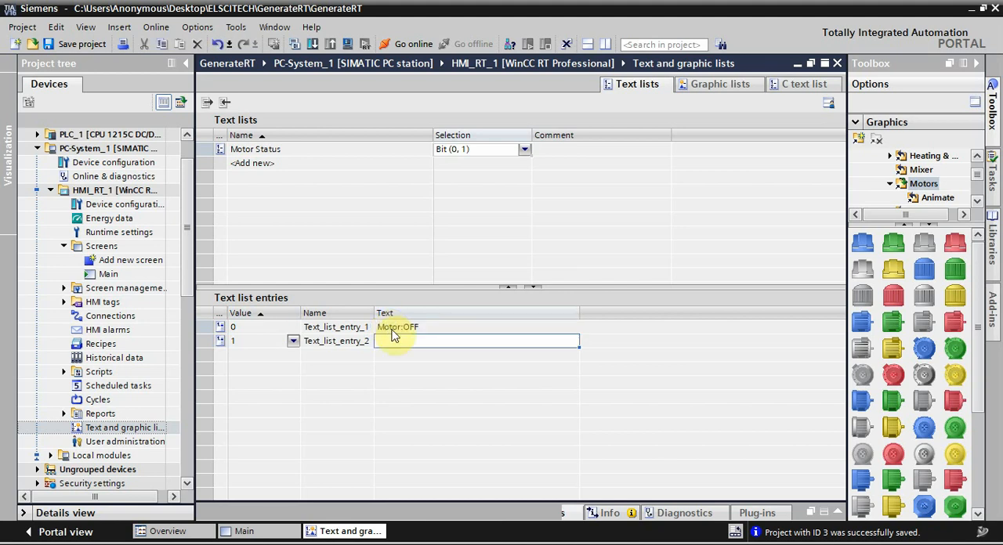
{"action": "type", "text": "MOtor"}
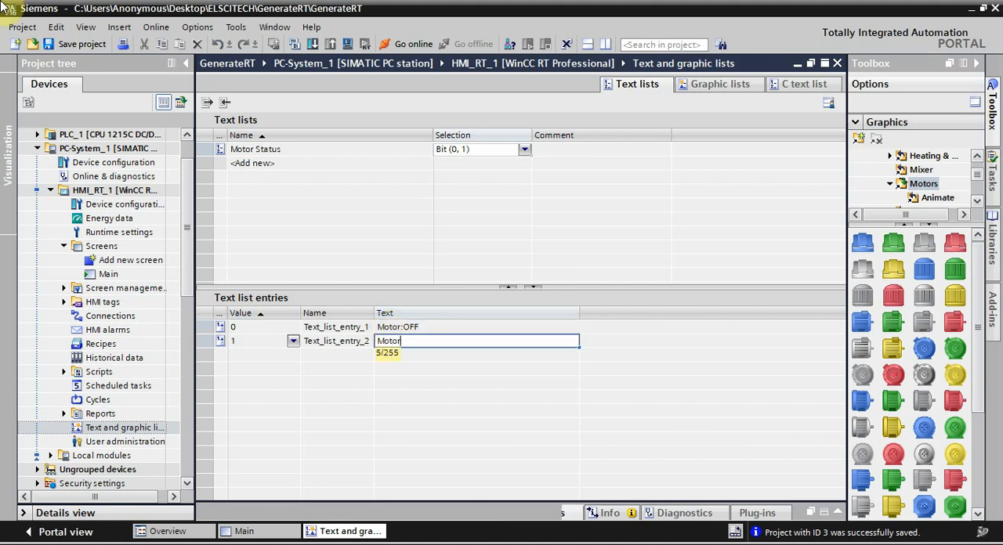
{"action": "type", "text": ":O"}
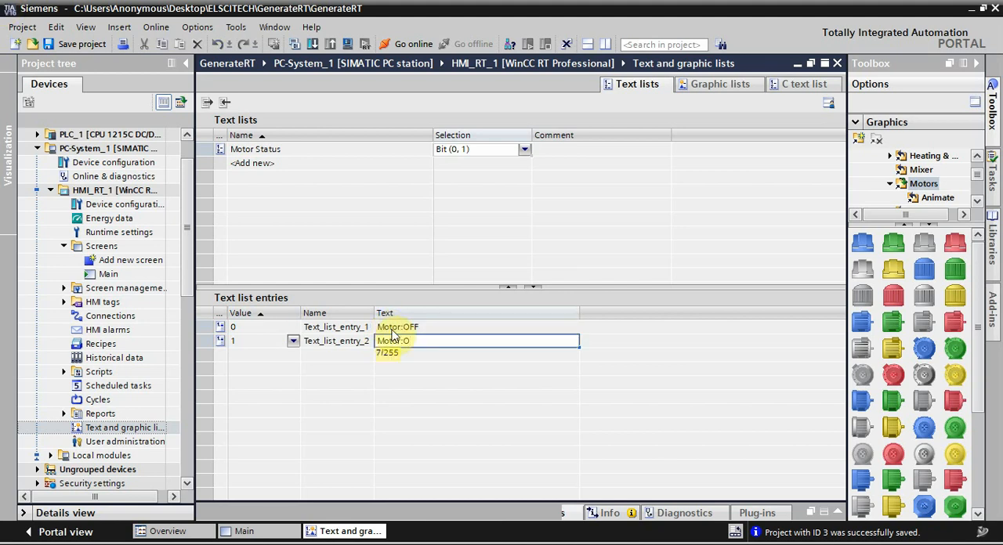
{"action": "type", "text": "N"}
{"action": "key", "text": "Return"}
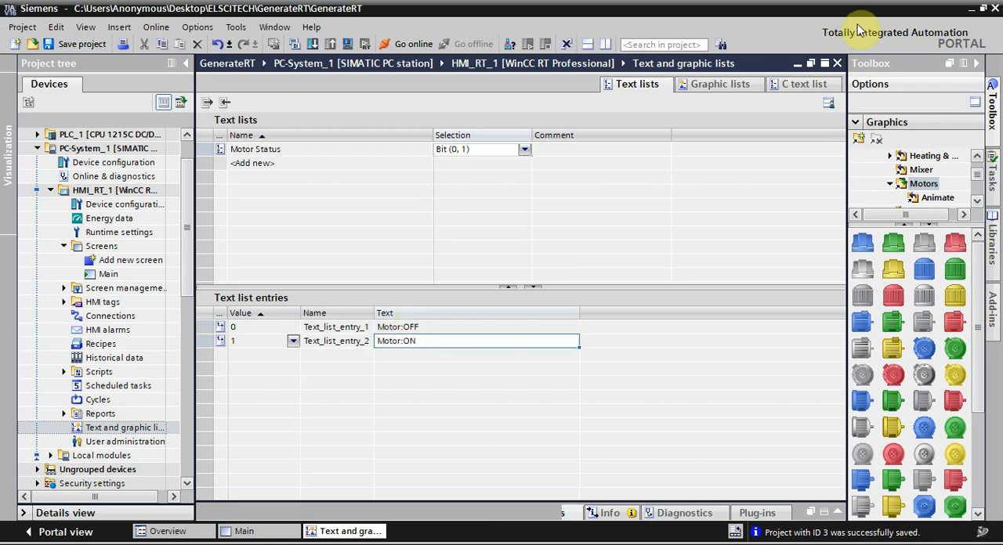
Step: Close the lists editor, assign the Motor Status graphic list to the Main screen's graphic I/O field, and enlarge the field slightly
{"action": "left_click", "coordinate": [836, 64]}
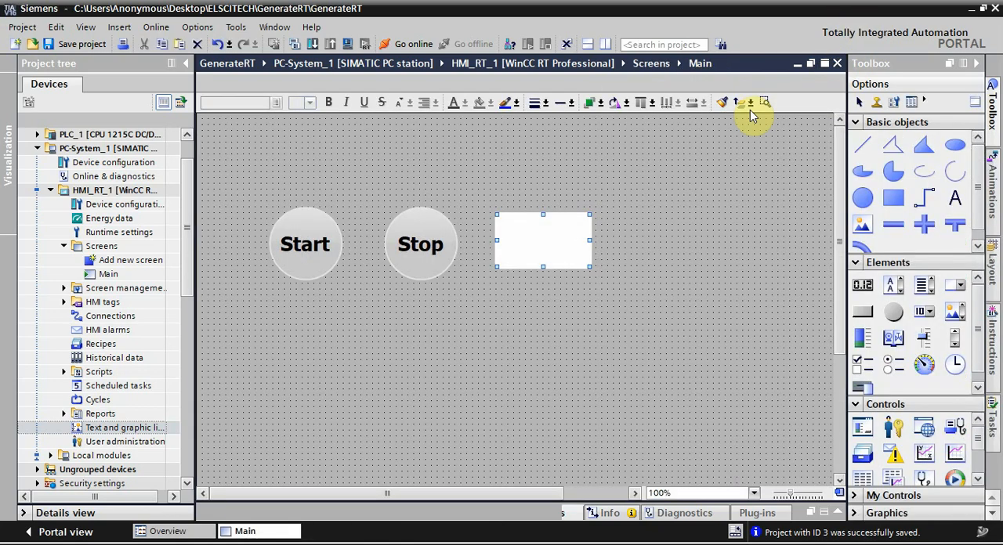
{"action": "left_click", "coordinate": [839, 513]}
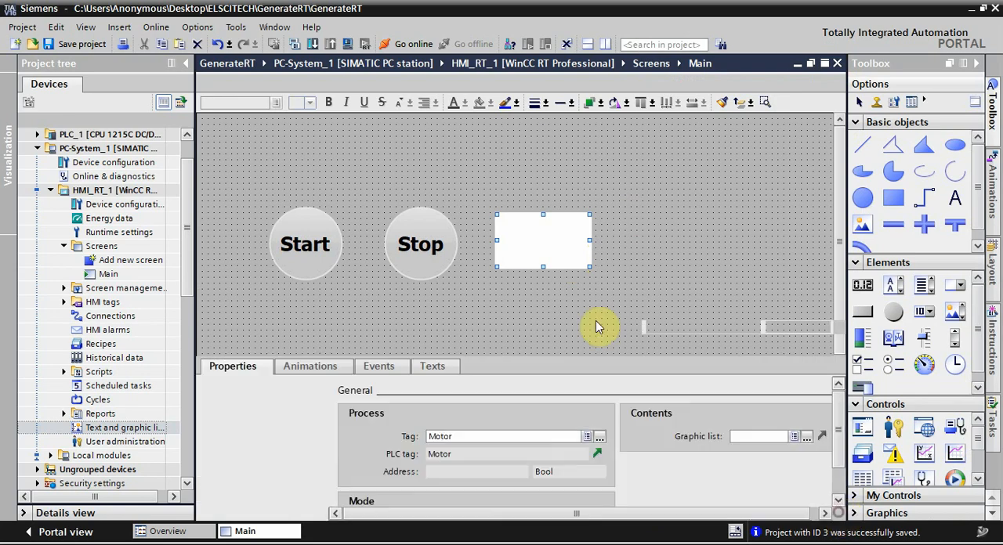
{"action": "left_click", "coordinate": [808, 437]}
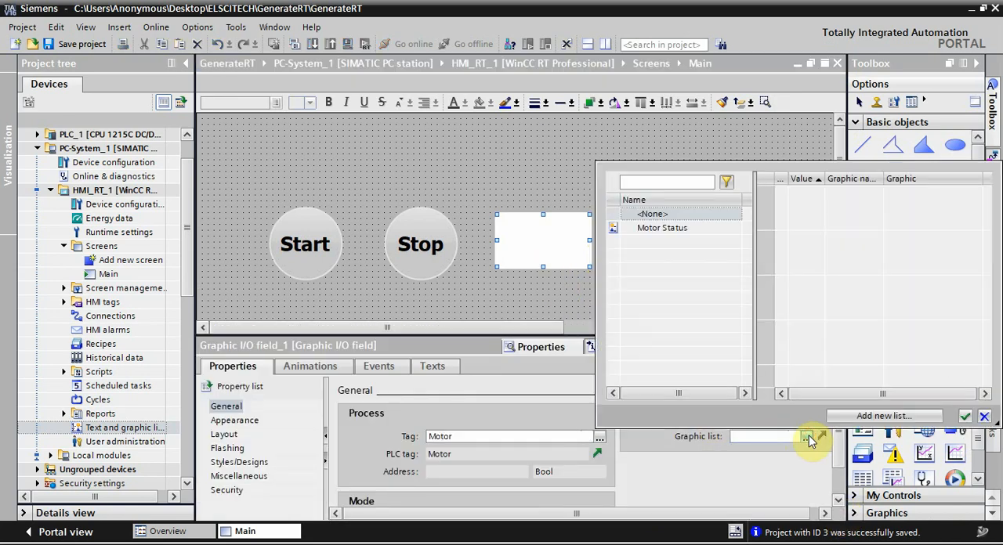
{"action": "left_click", "coordinate": [655, 229]}
{"action": "double_click", "coordinate": [657, 234]}
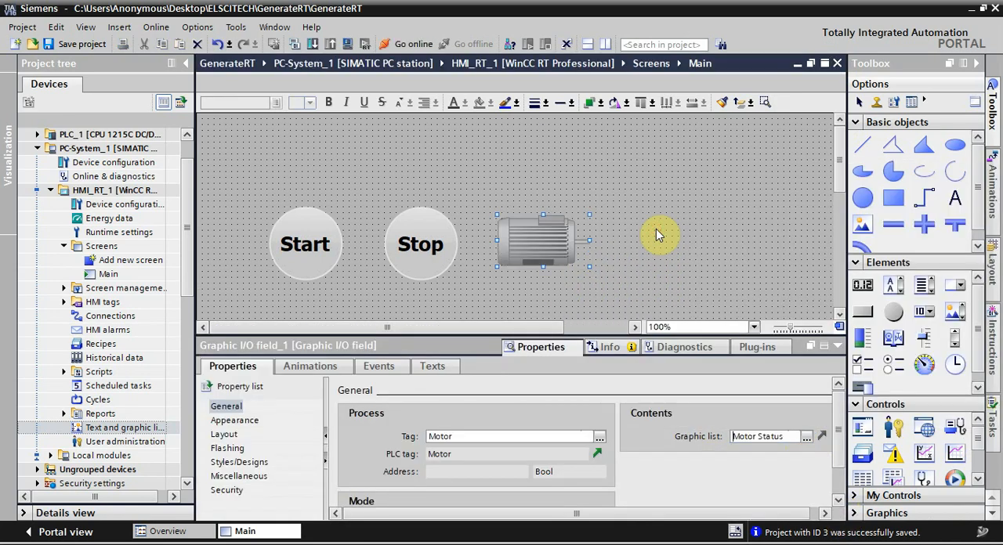
{"action": "left_click_drag", "start_coordinate": [589, 213], "coordinate": [609, 205]}
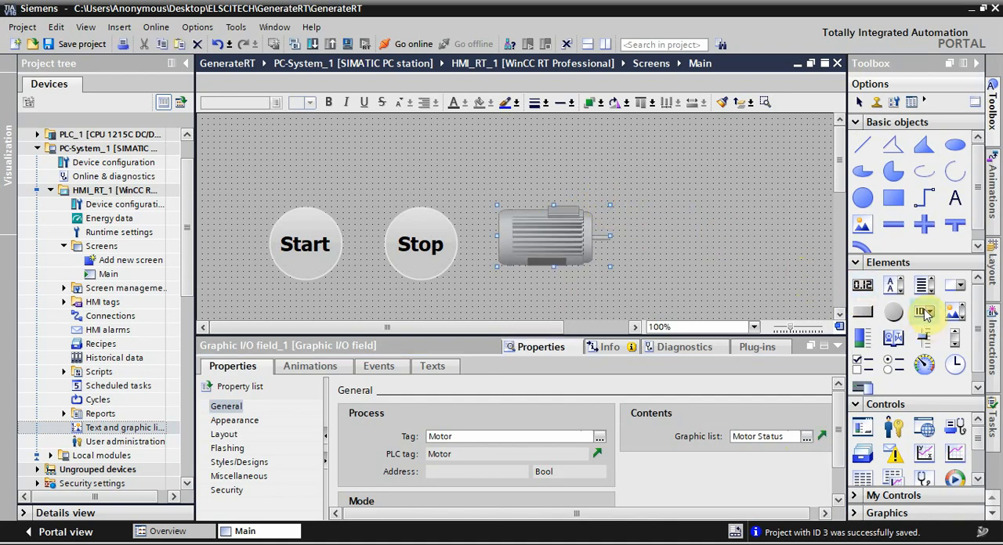
Step: Place a symbolic I/O field above the motor graphic and link it to the Motor tag and the Motor Status text list
{"action": "left_click_drag", "start_coordinate": [927, 314], "coordinate": [528, 185]}
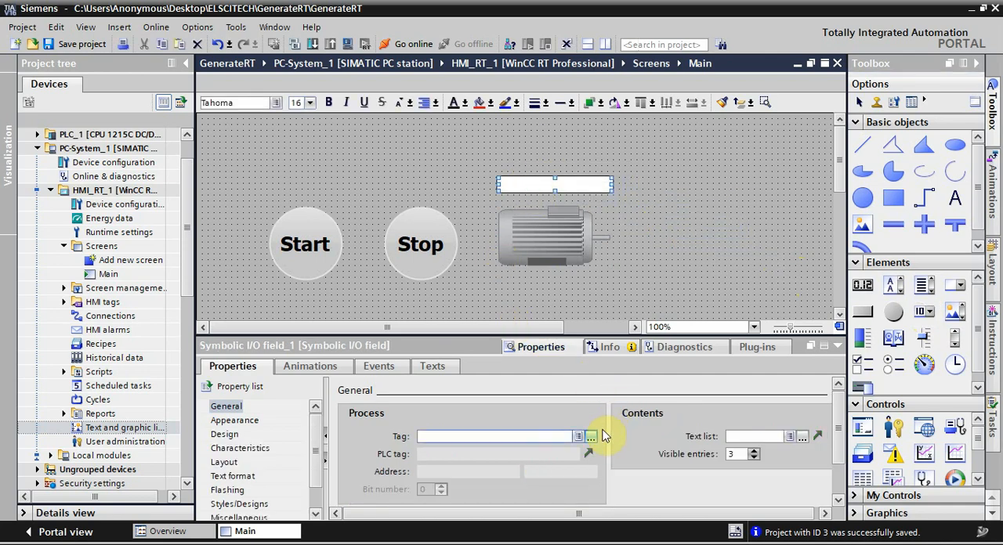
{"action": "left_click", "coordinate": [592, 437]}
{"action": "double_click", "coordinate": [619, 367]}
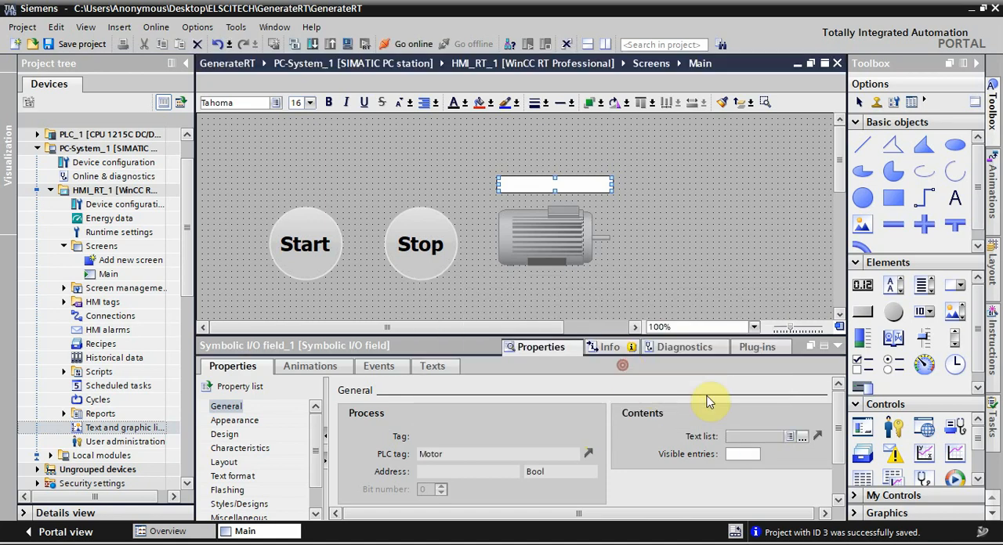
{"action": "left_click", "coordinate": [803, 440]}
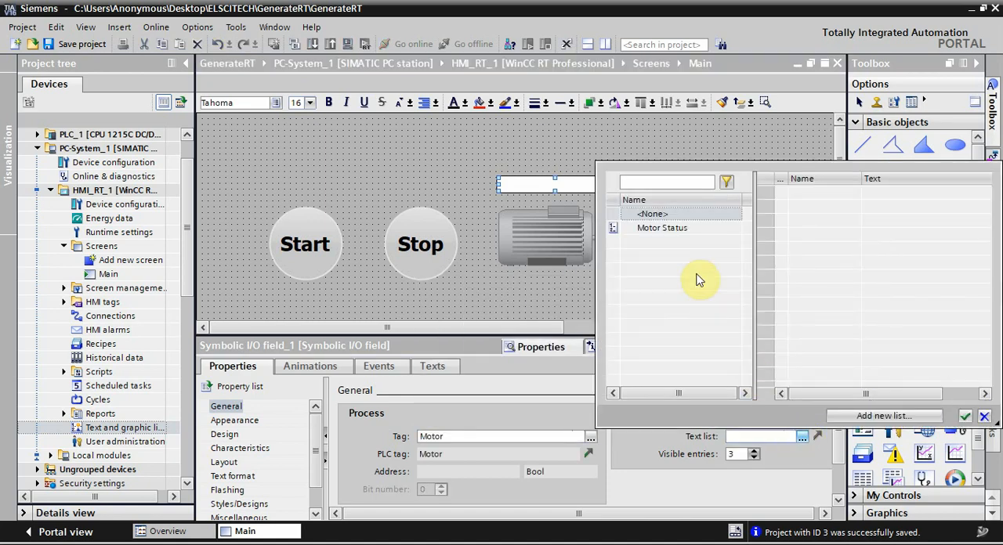
{"action": "double_click", "coordinate": [672, 235]}
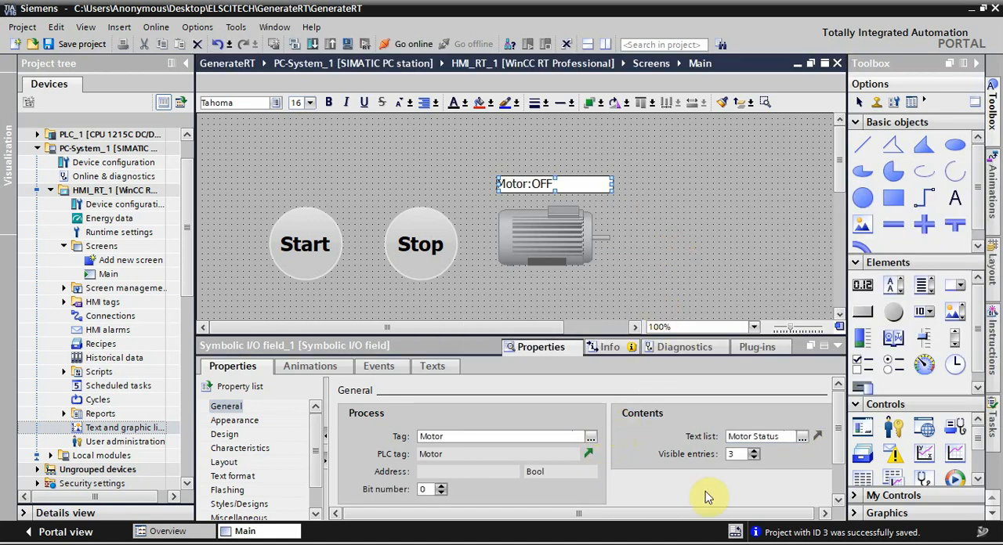
Step: Set the symbolic I/O field's mode to Output and center its text horizontally
{"action": "scroll", "coordinate": [837, 441], "scroll_direction": "down", "scroll_amount": 2}
{"action": "left_click", "coordinate": [590, 491]}
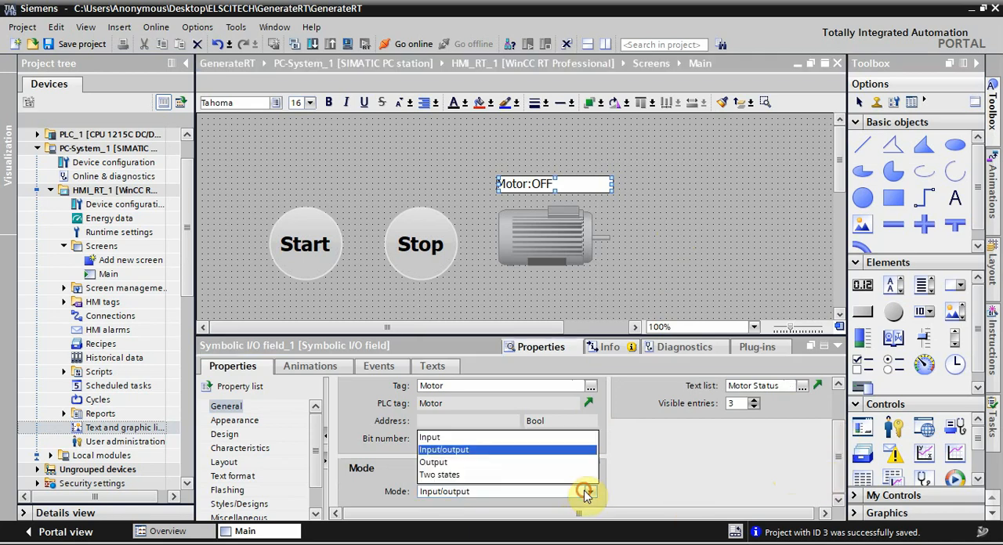
{"action": "left_click", "coordinate": [448, 462]}
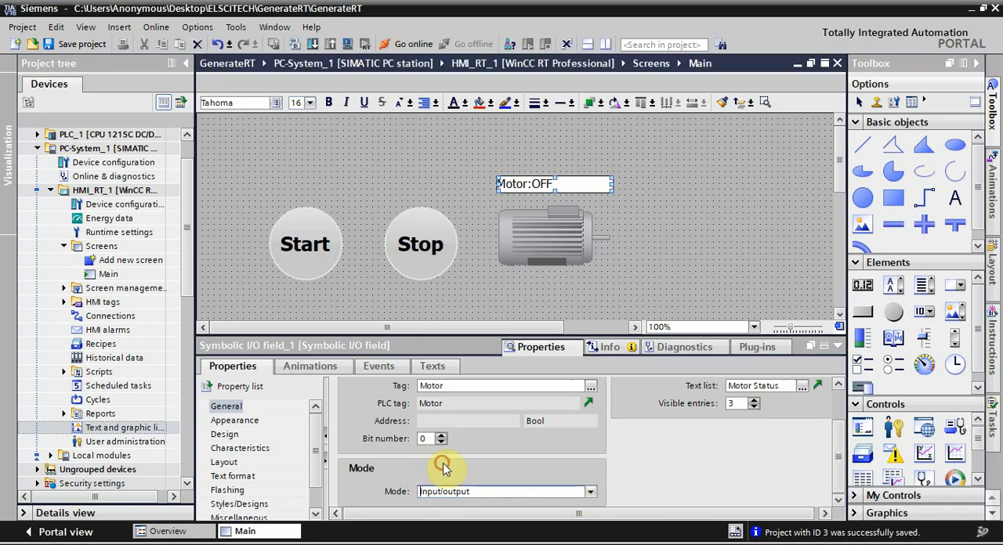
{"action": "scroll", "coordinate": [655, 464], "scroll_direction": "up", "scroll_amount": 2}
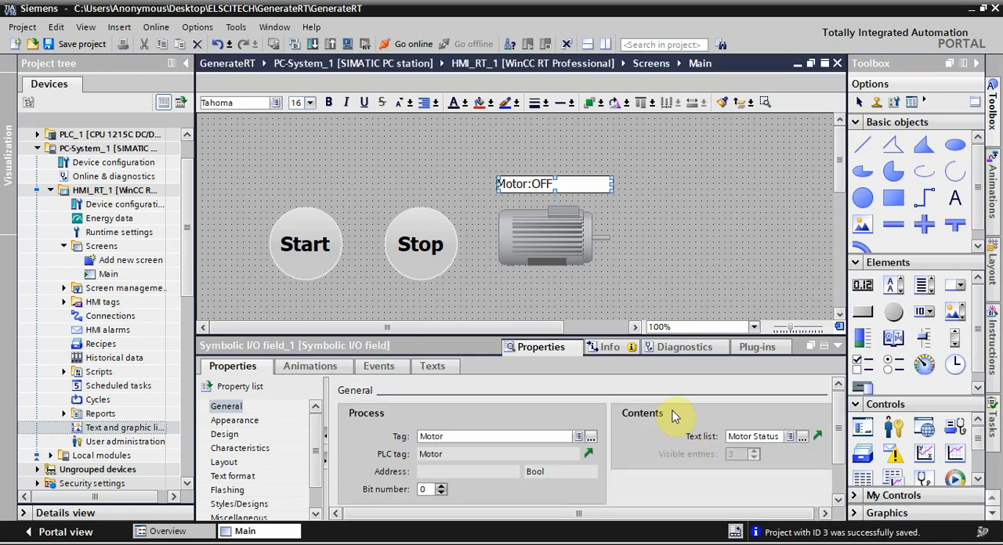
{"action": "left_click", "coordinate": [435, 102]}
{"action": "left_click", "coordinate": [441, 117]}
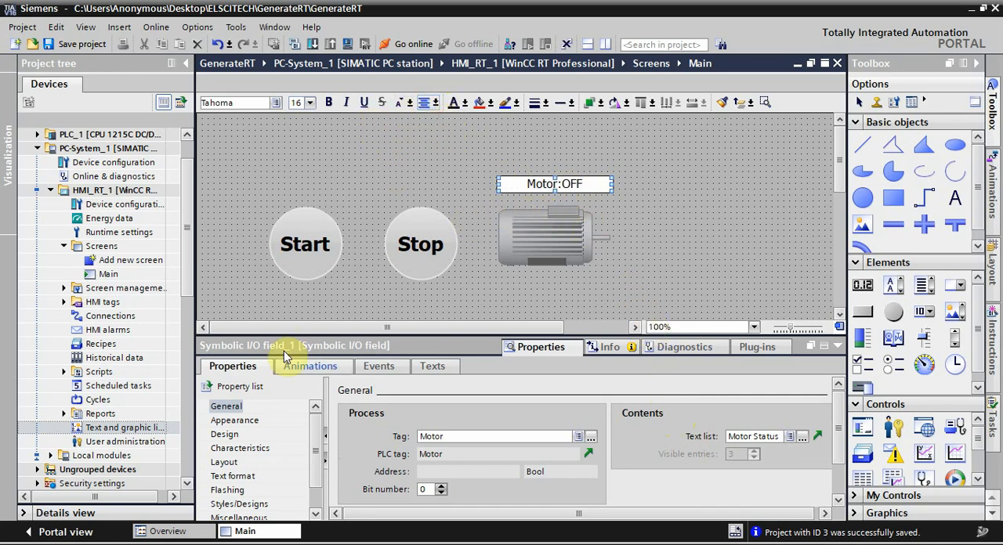
Step: Give the symbolic I/O field a transparent fill pattern and a border width of 0
{"action": "left_click", "coordinate": [234, 420]}
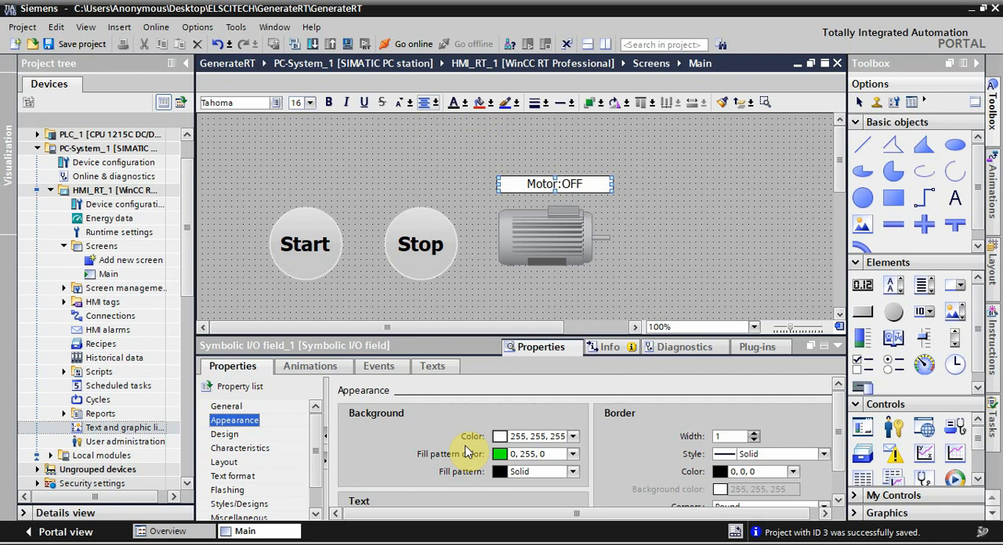
{"action": "left_click", "coordinate": [572, 471]}
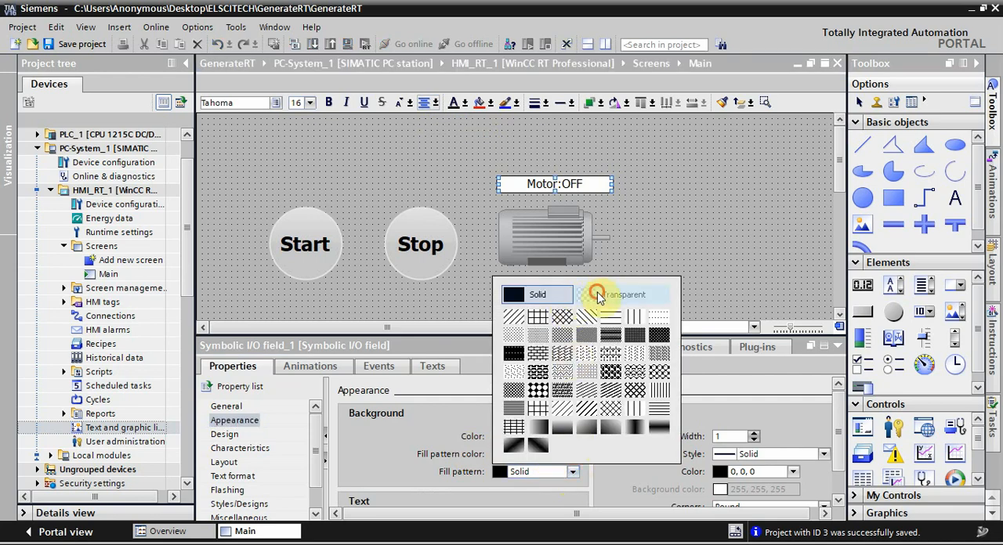
{"action": "left_click", "coordinate": [600, 292]}
{"action": "left_click", "coordinate": [754, 440]}
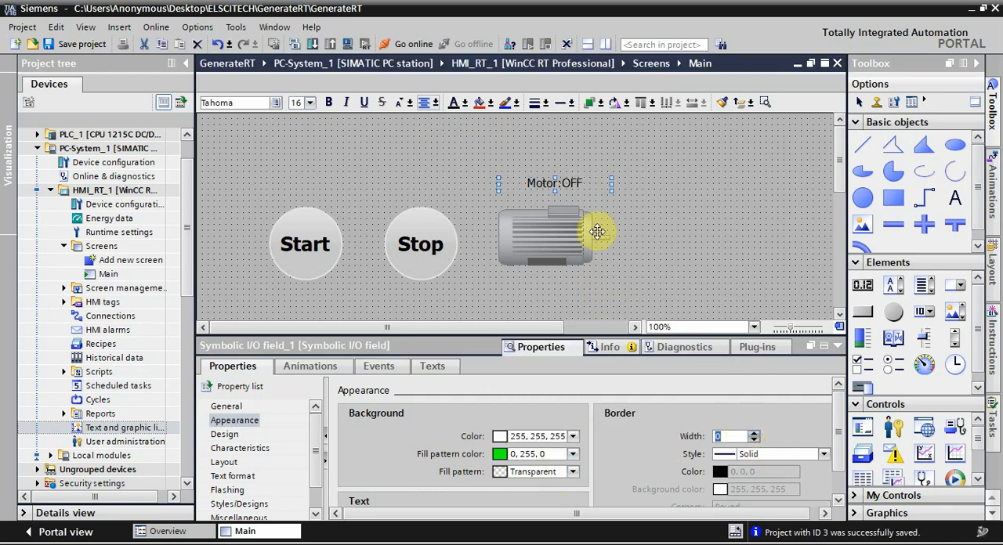
Step: Shift the motor status text slightly left over the motor, make it 23-point bold, and collapse the properties area
{"action": "left_click_drag", "start_coordinate": [562, 181], "coordinate": [553, 181]}
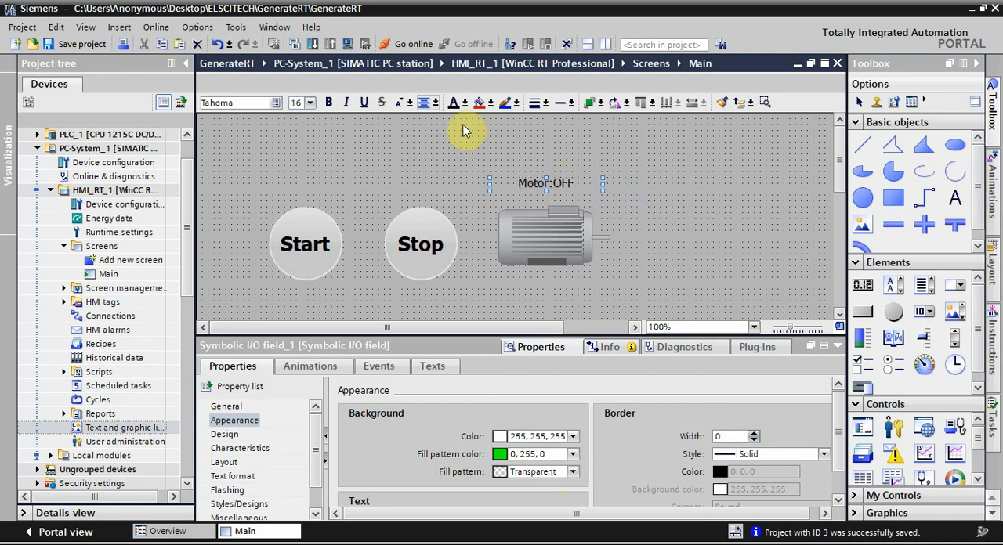
{"action": "left_click", "coordinate": [308, 103]}
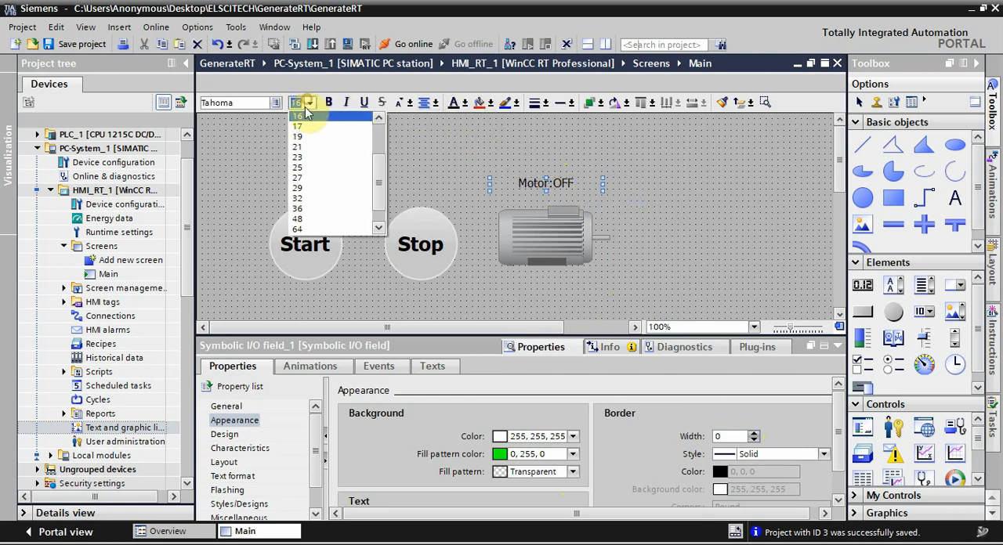
{"action": "left_click", "coordinate": [303, 157]}
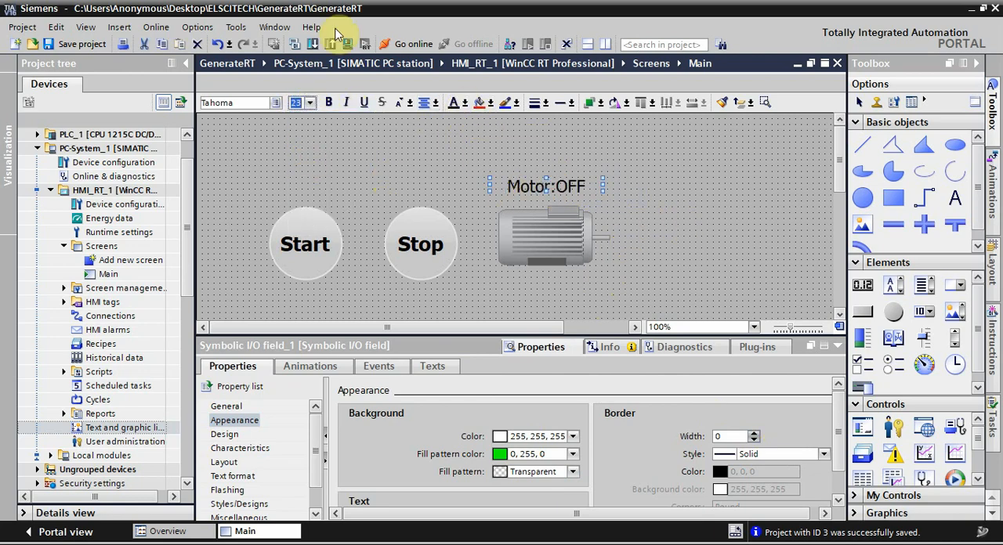
{"action": "left_click", "coordinate": [328, 103]}
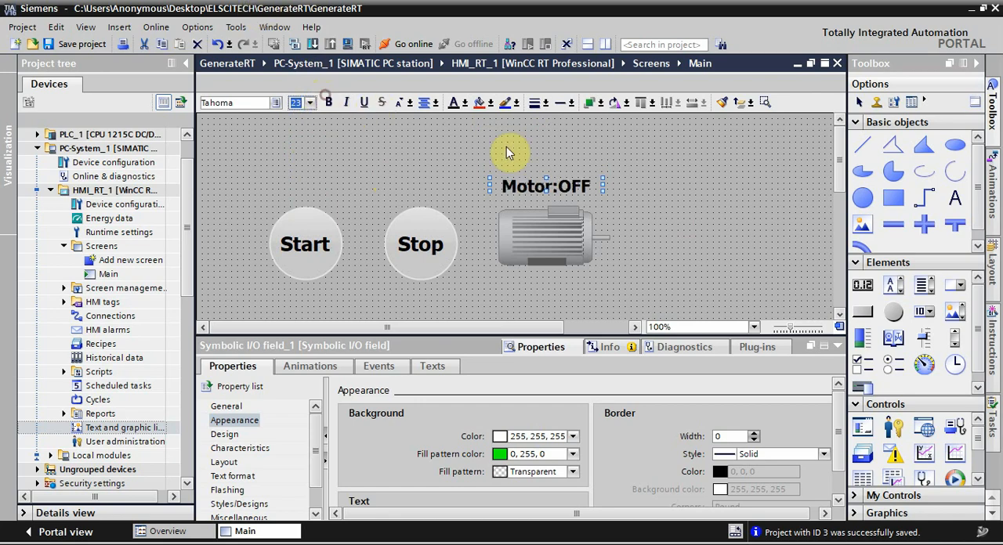
{"action": "left_click", "coordinate": [680, 135]}
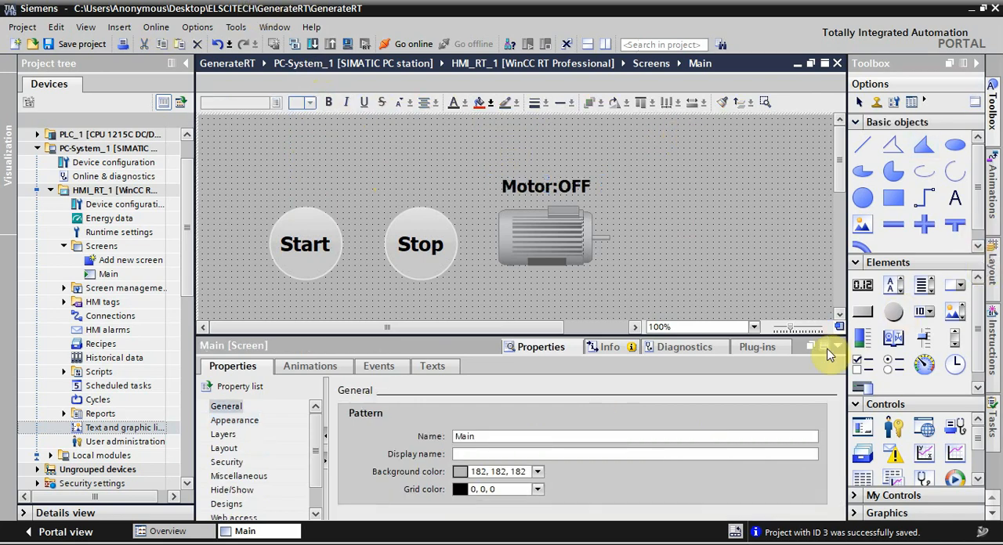
{"action": "left_click", "coordinate": [837, 347]}
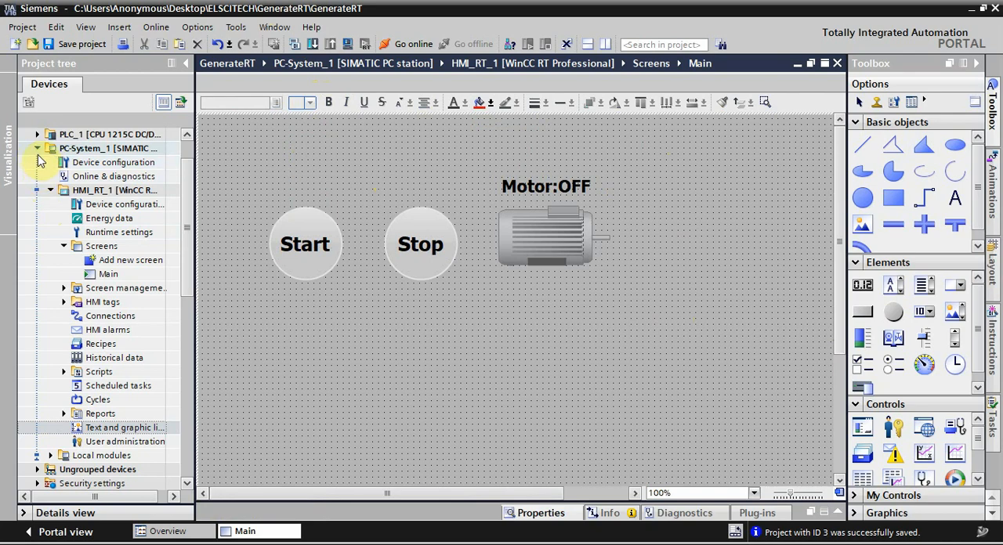
Step: In the HMI's runtime settings for screens, enable the Title, Border, Maximize and Minimize window properties
{"action": "left_click", "coordinate": [77, 177]}
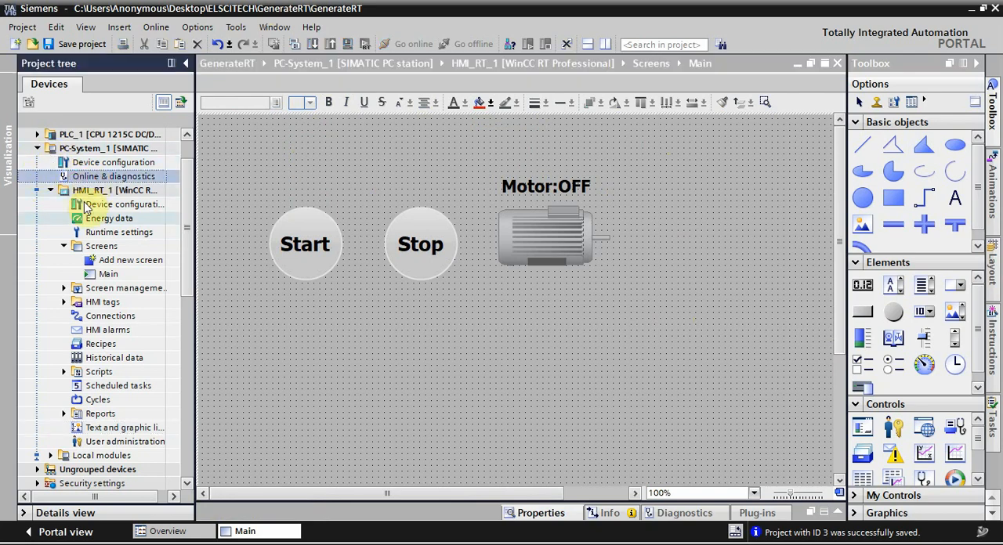
{"action": "double_click", "coordinate": [101, 232]}
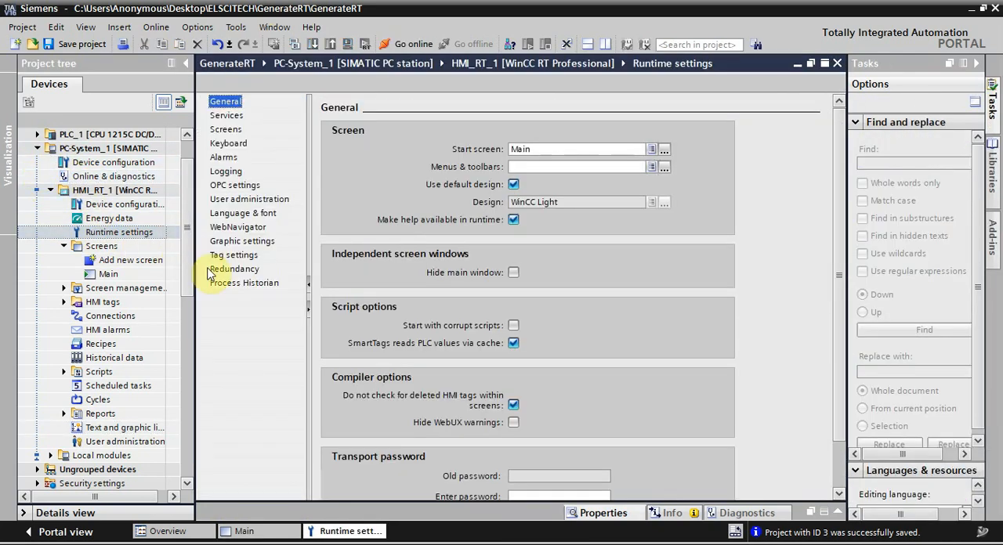
{"action": "left_click", "coordinate": [226, 130]}
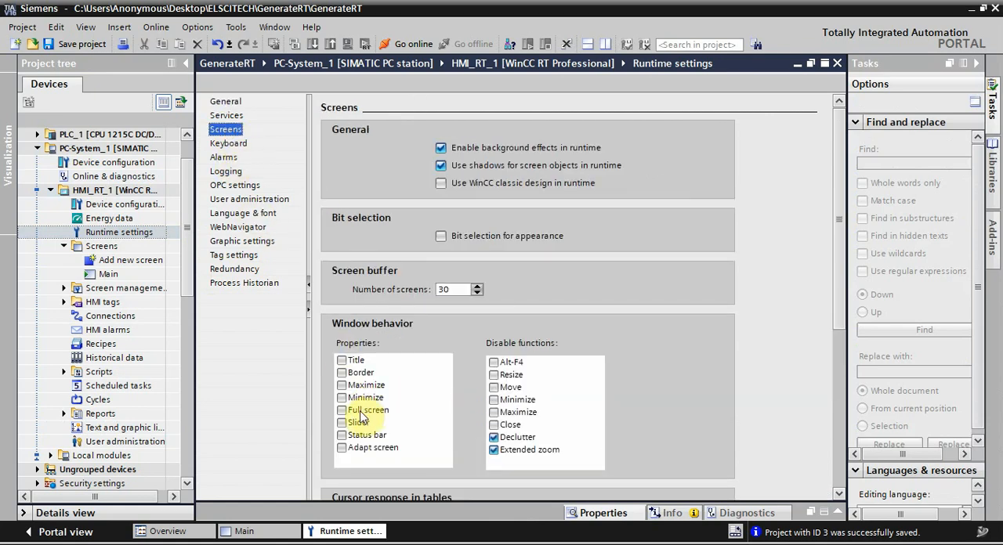
{"action": "left_click", "coordinate": [355, 373]}
{"action": "left_click", "coordinate": [354, 360]}
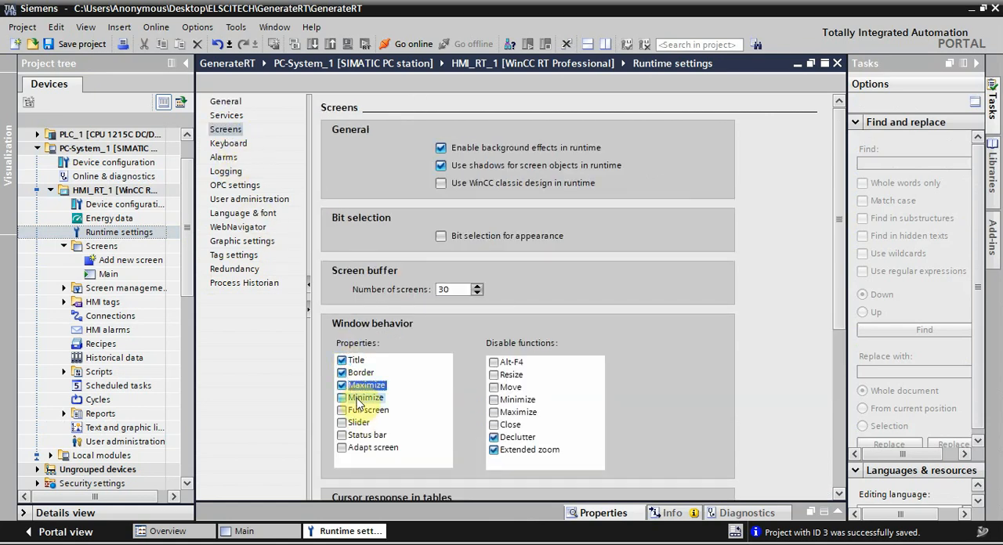
{"action": "left_click", "coordinate": [358, 398]}
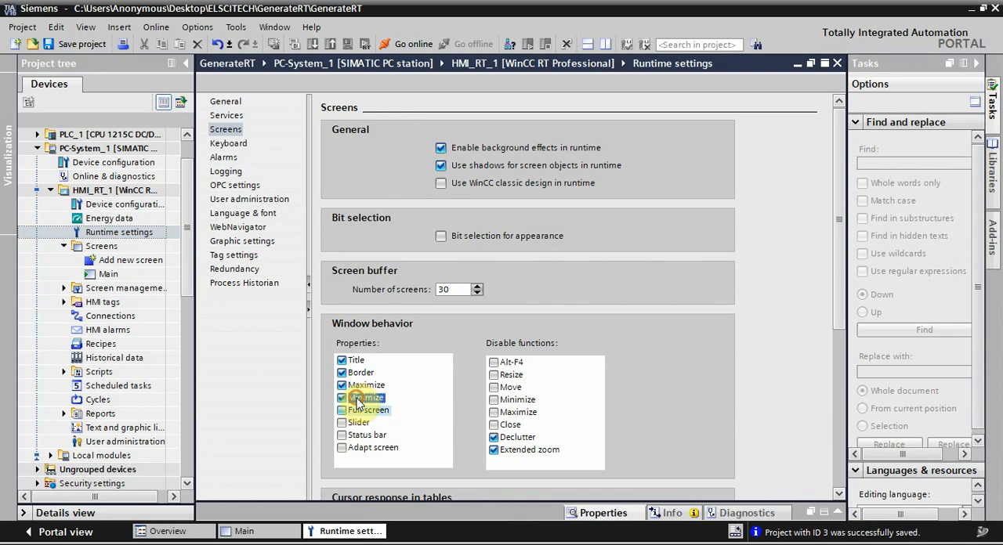
Step: Close the runtime settings and compile the PC-System_1 station
{"action": "left_click", "coordinate": [837, 62]}
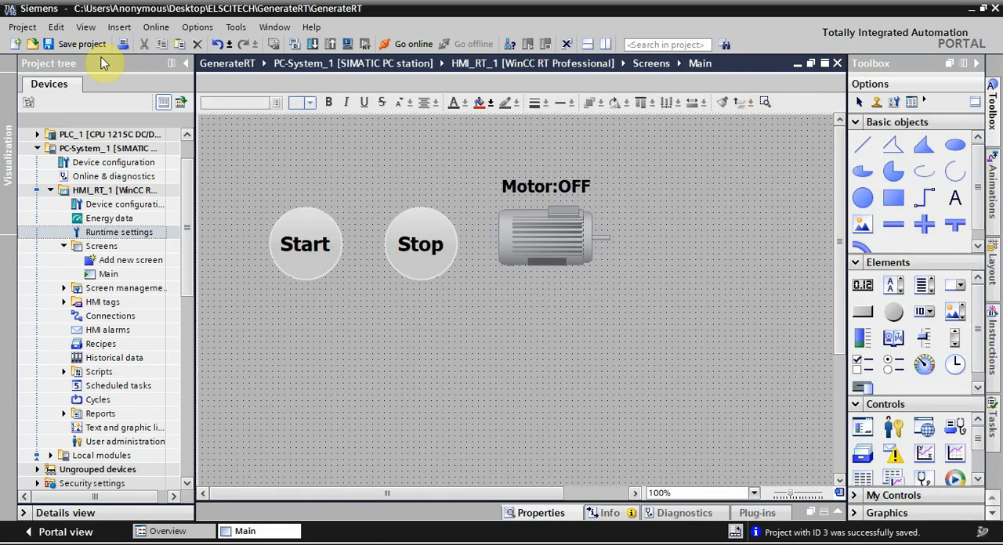
{"action": "left_click", "coordinate": [78, 149]}
{"action": "left_click", "coordinate": [294, 44]}
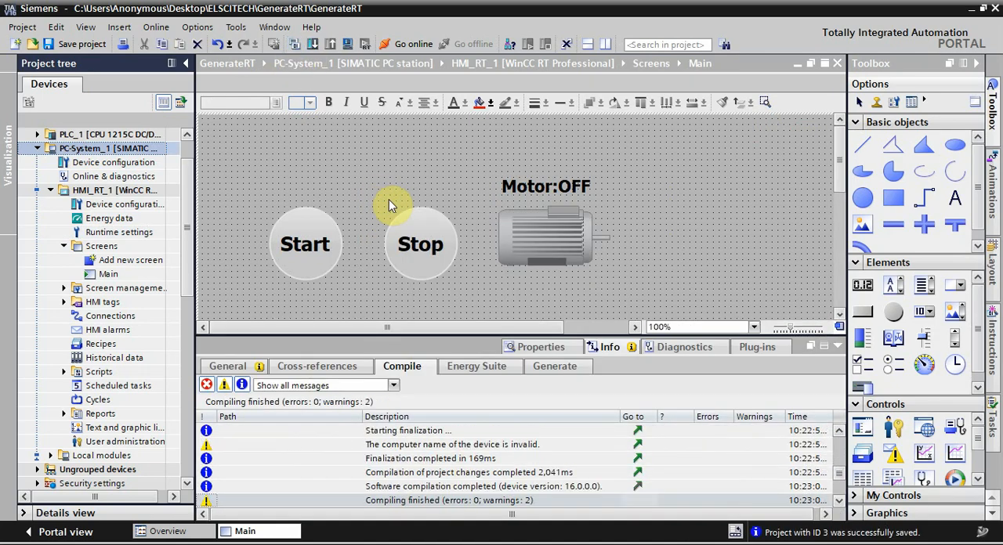
Step: Start the simulation for PLC_1 and cancel the extended download to device
{"action": "left_click", "coordinate": [112, 206]}
{"action": "left_click", "coordinate": [103, 140]}
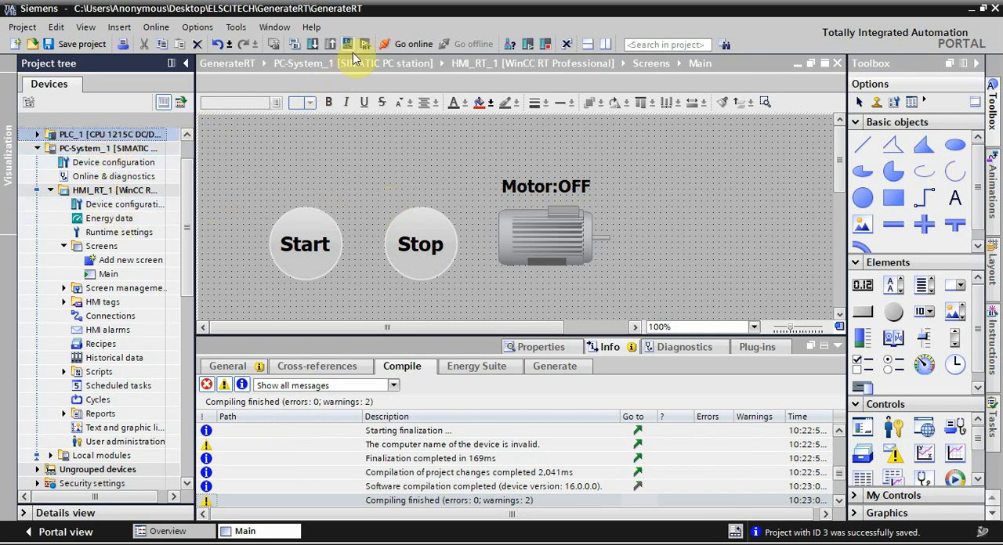
{"action": "left_click", "coordinate": [350, 44]}
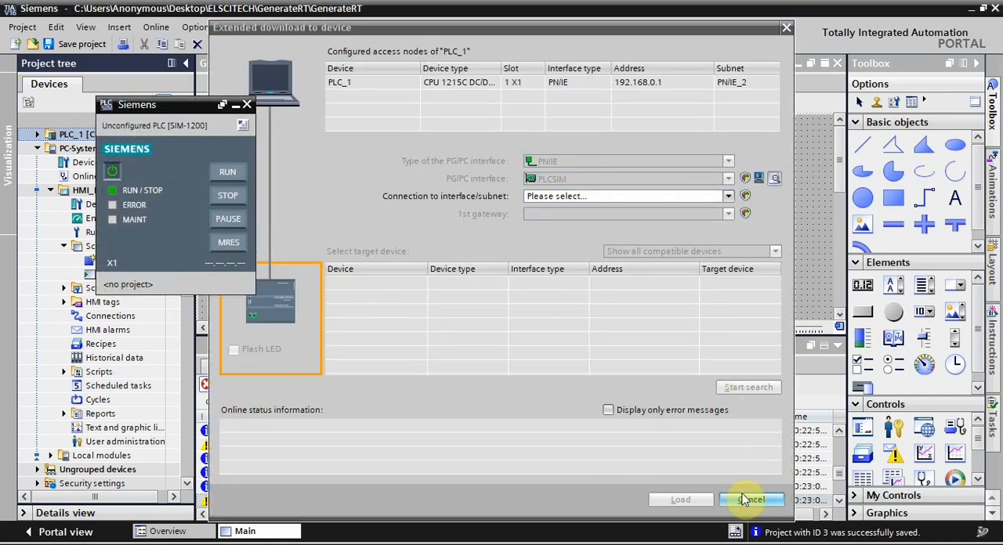
{"action": "left_click", "coordinate": [749, 500]}
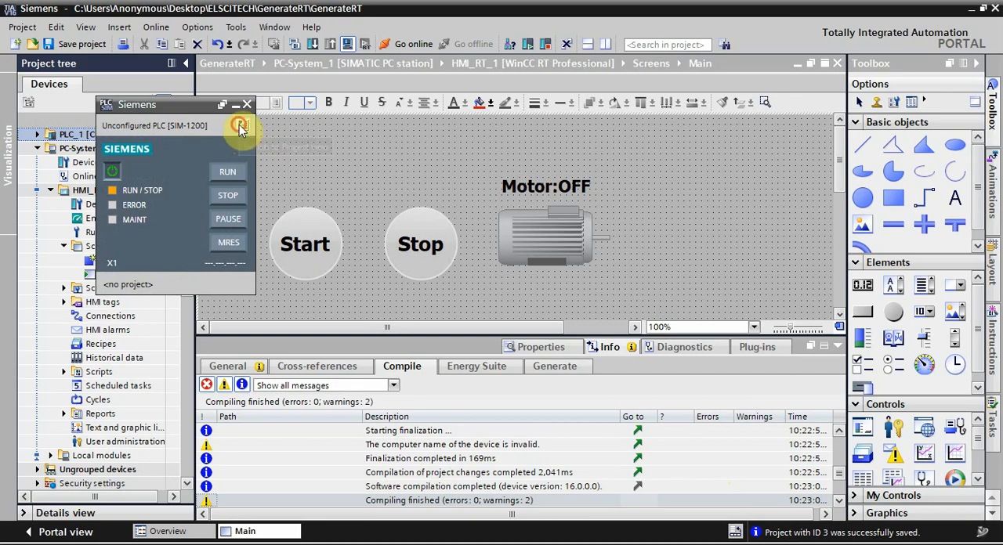
Step: Switch the PLC simulator to its project view and create a new project named PLCSIM with the author ELSCITECH
{"action": "left_click", "coordinate": [243, 126]}
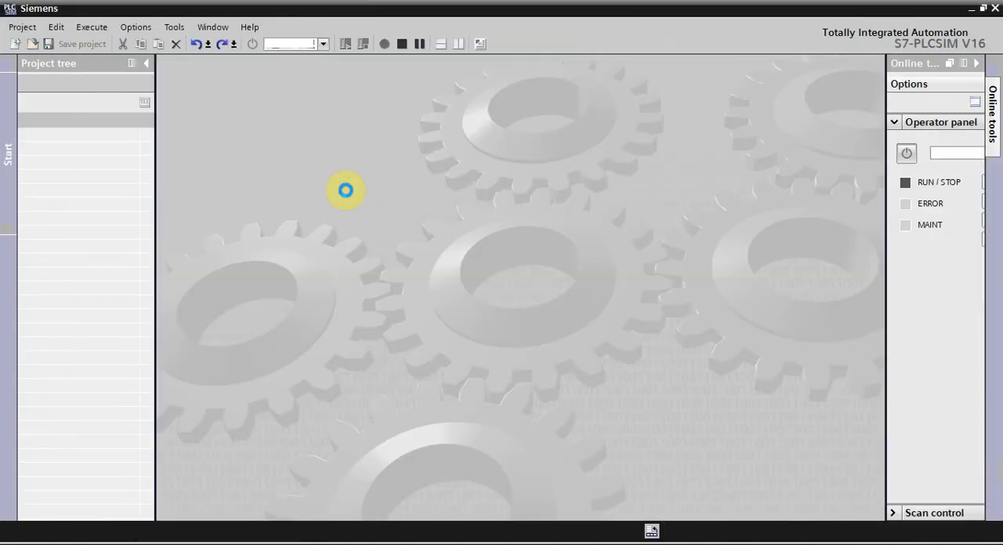
{"action": "left_click", "coordinate": [14, 44]}
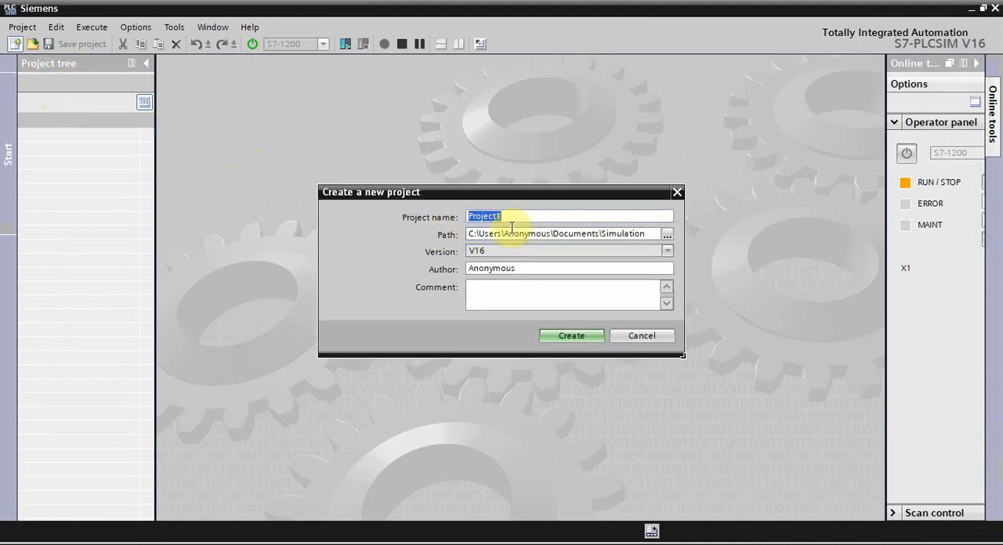
{"action": "type", "text": "PLCS"}
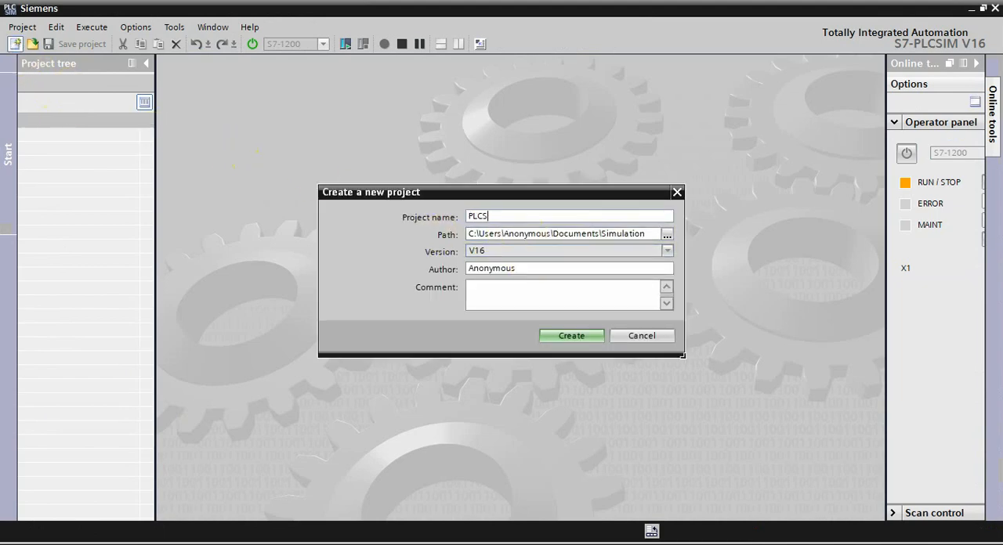
{"action": "key", "text": "Tab"}
{"action": "key", "text": "Tab"}
{"action": "key", "text": "Tab"}
{"action": "type", "text": "ELSCITECH"}
{"action": "key", "text": "Return"}
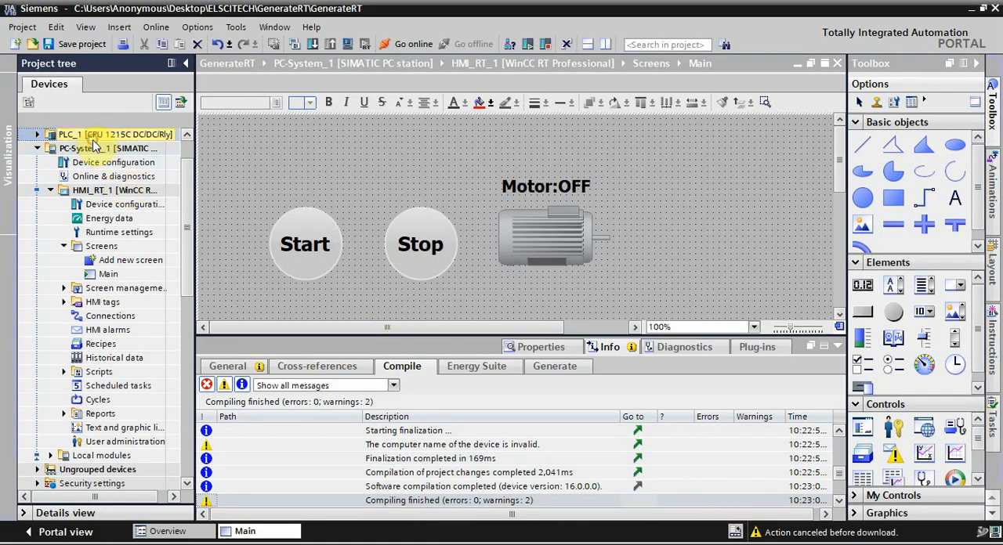
Step: Start downloading PLC_1 to the simulated device found by searching over the connection Direct at slot '1 X1'
{"action": "left_click", "coordinate": [92, 138]}
{"action": "left_click", "coordinate": [314, 44]}
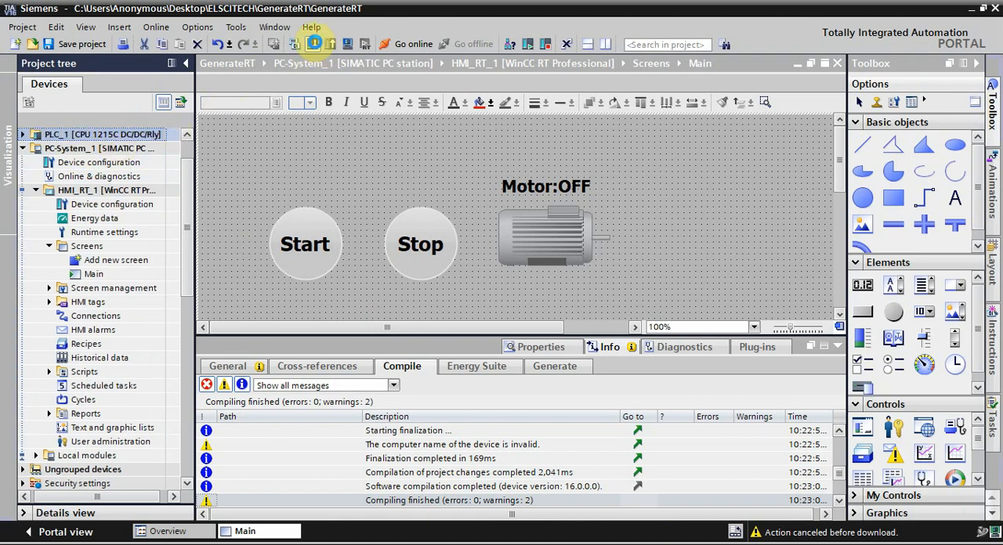
{"action": "left_click", "coordinate": [633, 197]}
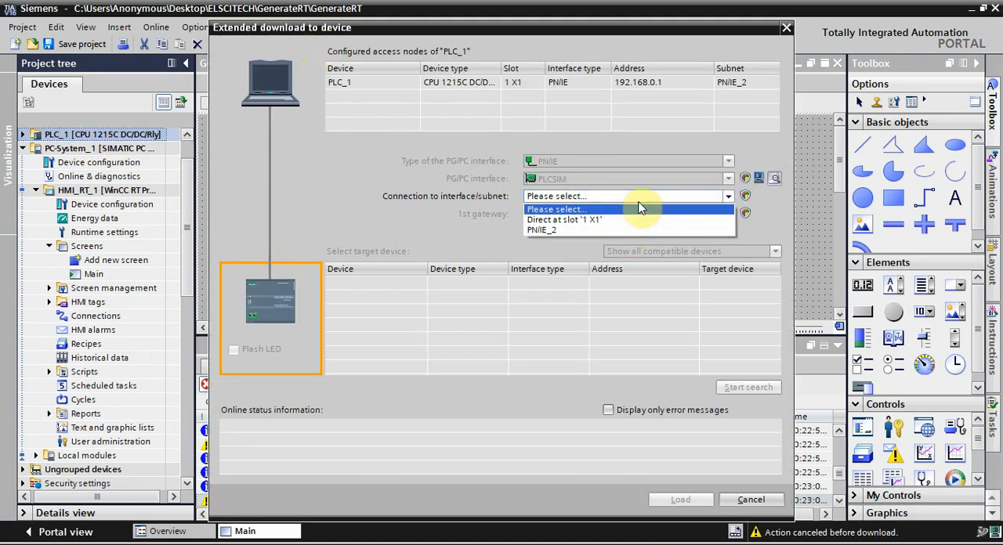
{"action": "left_click", "coordinate": [627, 220]}
{"action": "left_click", "coordinate": [766, 389]}
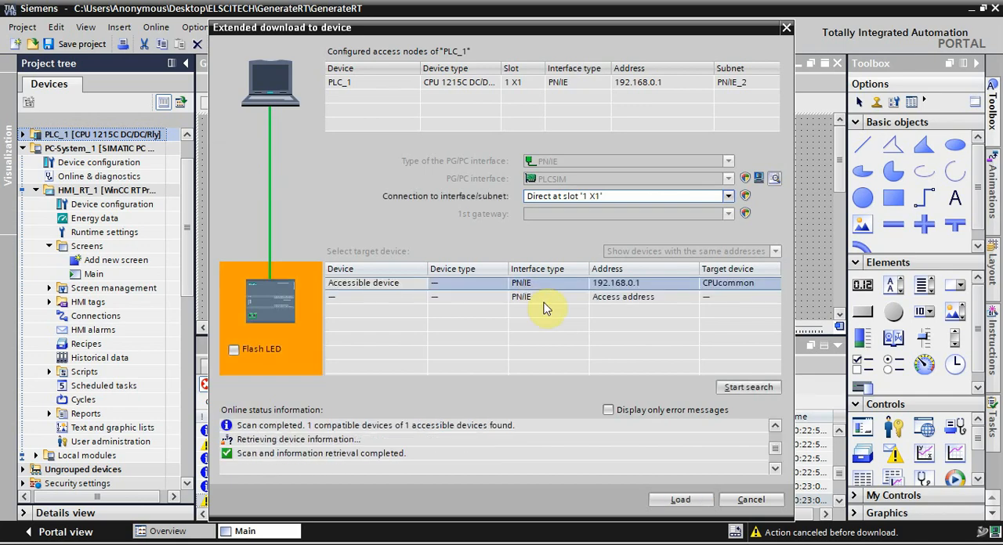
{"action": "left_click", "coordinate": [680, 499]}
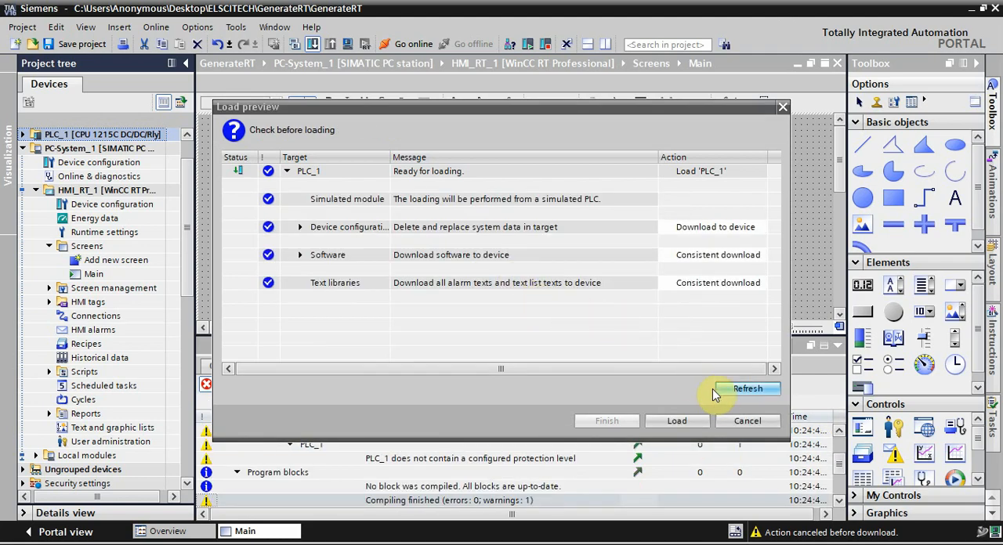
Step: Load PLC_1 from the load preview and finish the download with the Start module action
{"action": "left_click", "coordinate": [680, 421]}
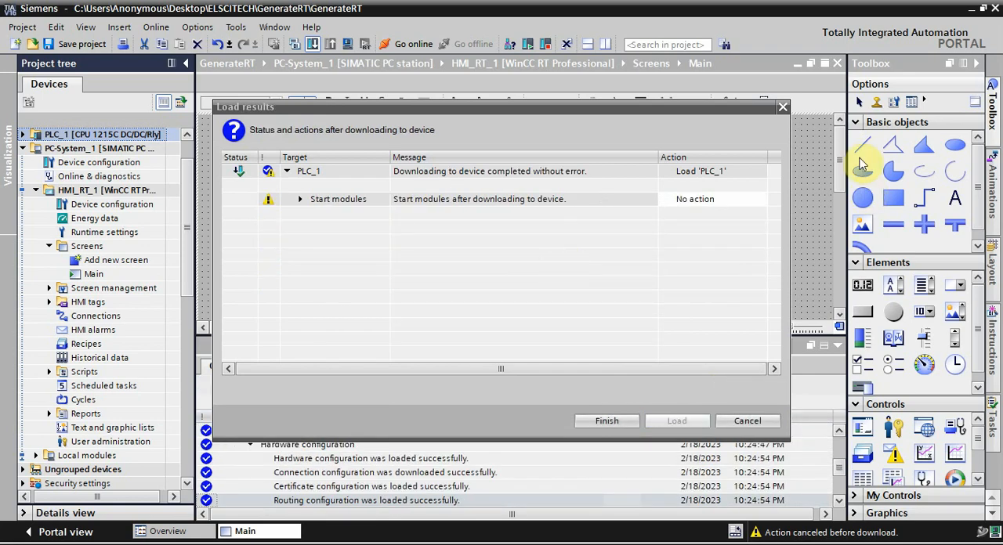
{"action": "left_click", "coordinate": [756, 199]}
{"action": "left_click", "coordinate": [759, 199]}
{"action": "left_click", "coordinate": [733, 224]}
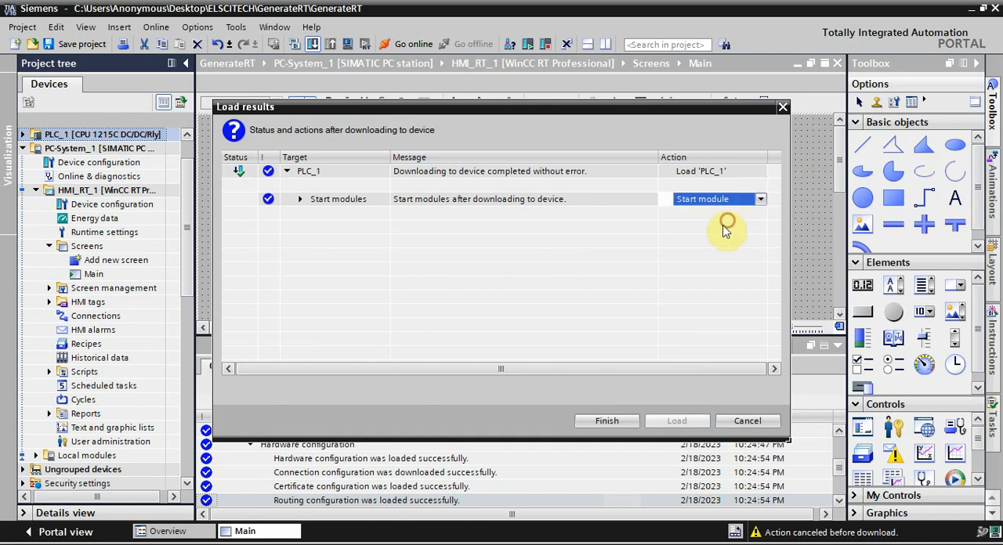
{"action": "left_click", "coordinate": [617, 422]}
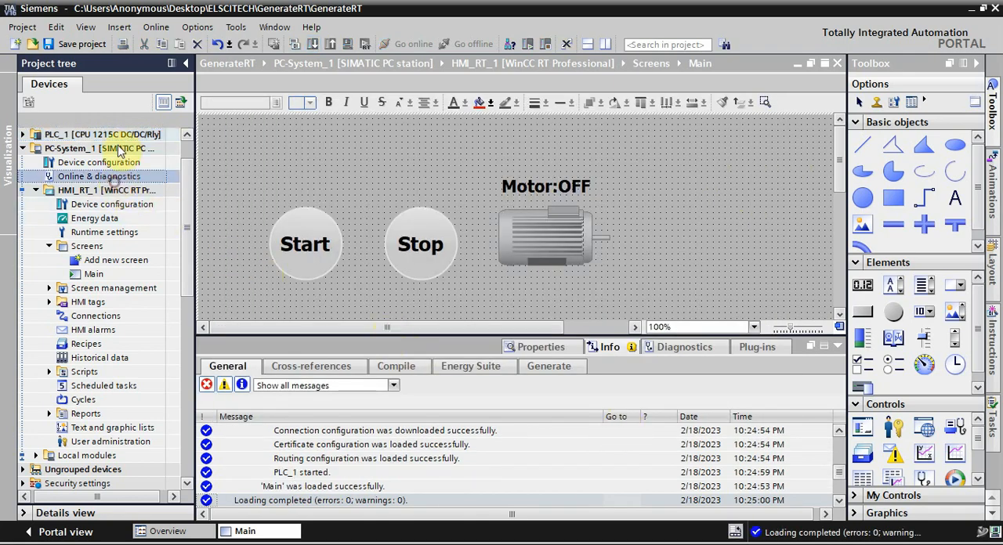
Step: Go online with PLC_1, check the PLCSIM window, and return to the GenerateRT project in TIA Portal
{"action": "left_click", "coordinate": [412, 44]}
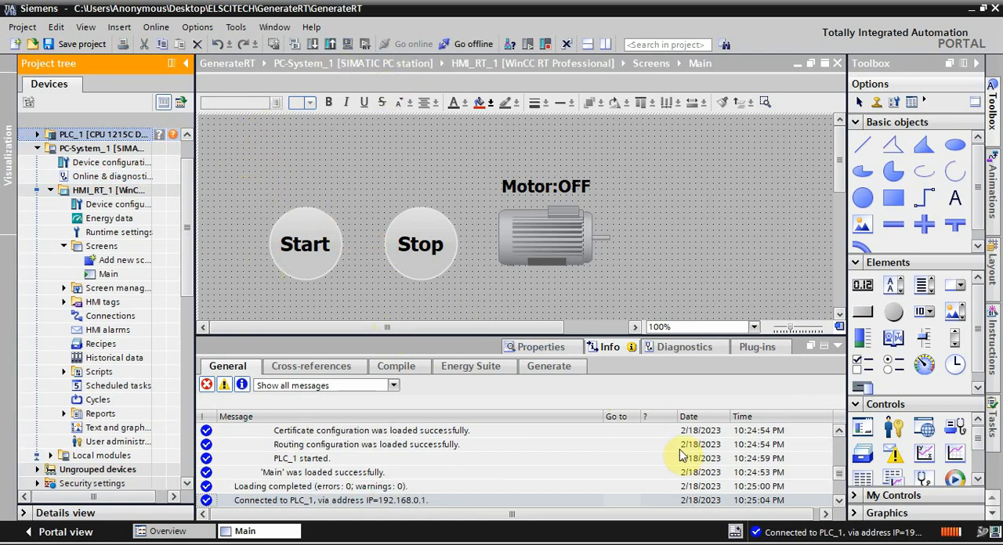
{"action": "left_click", "coordinate": [807, 544]}
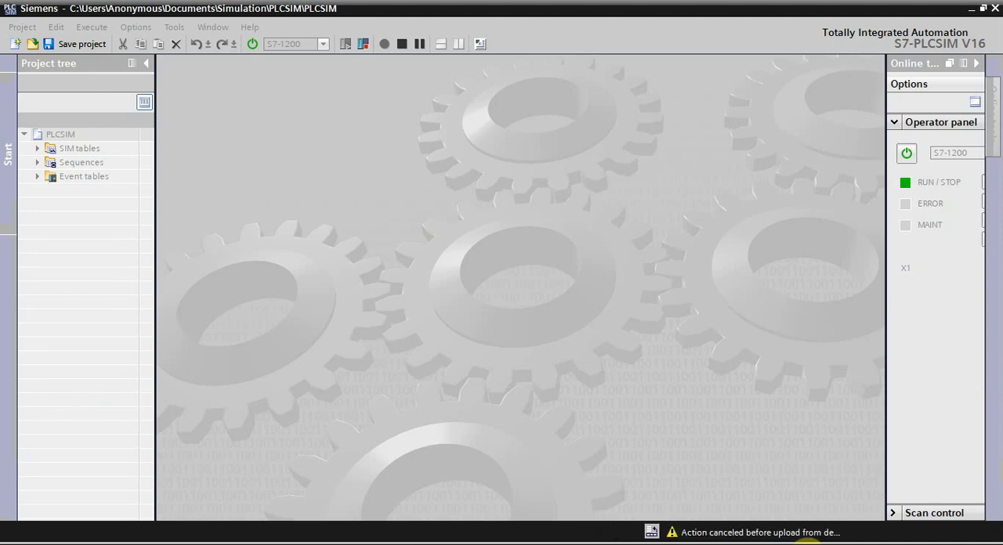
{"action": "mouse_move", "coordinate": [807, 542]}
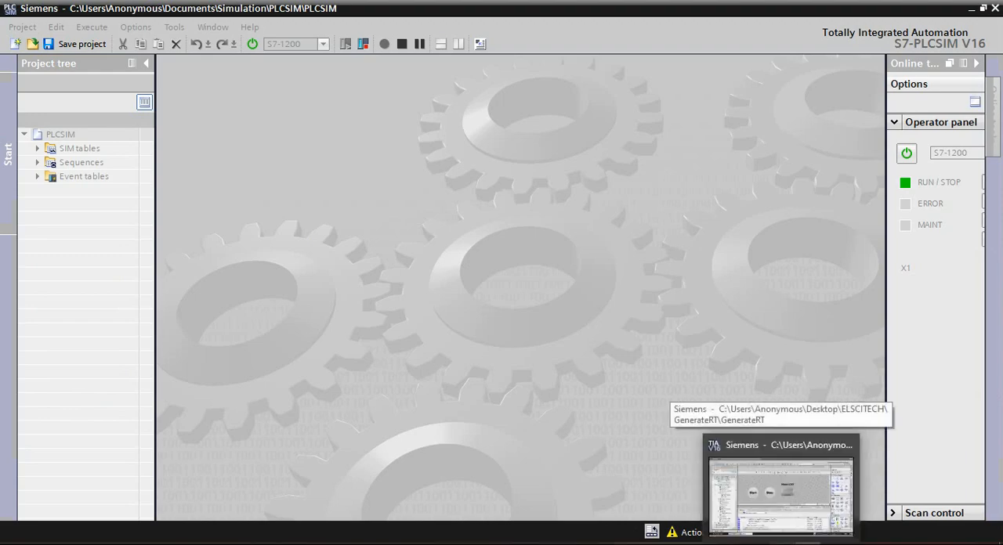
{"action": "left_click", "coordinate": [784, 482]}
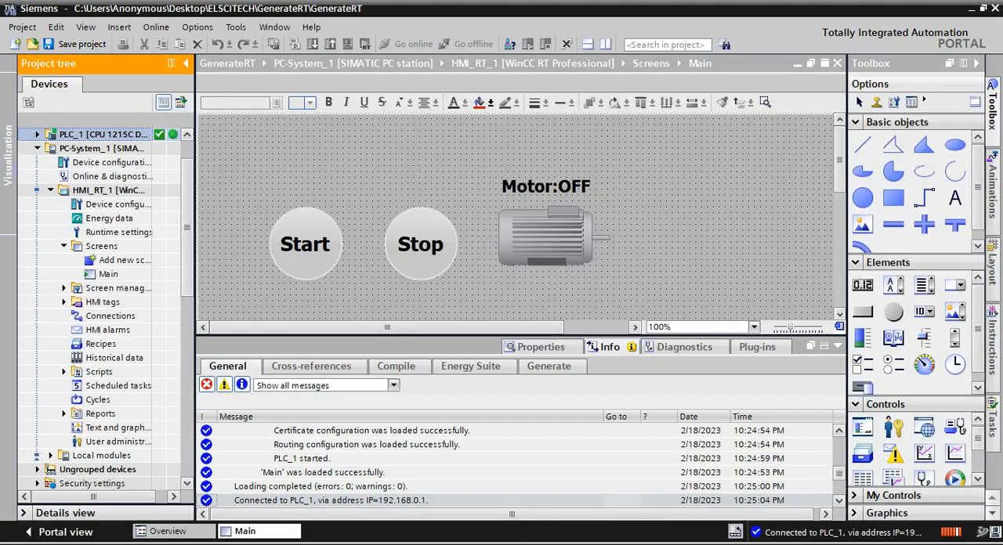
Step: Open the Main [OB1] program block of PLC_1 and turn on monitoring of its ladder logic
{"action": "left_click", "coordinate": [36, 135]}
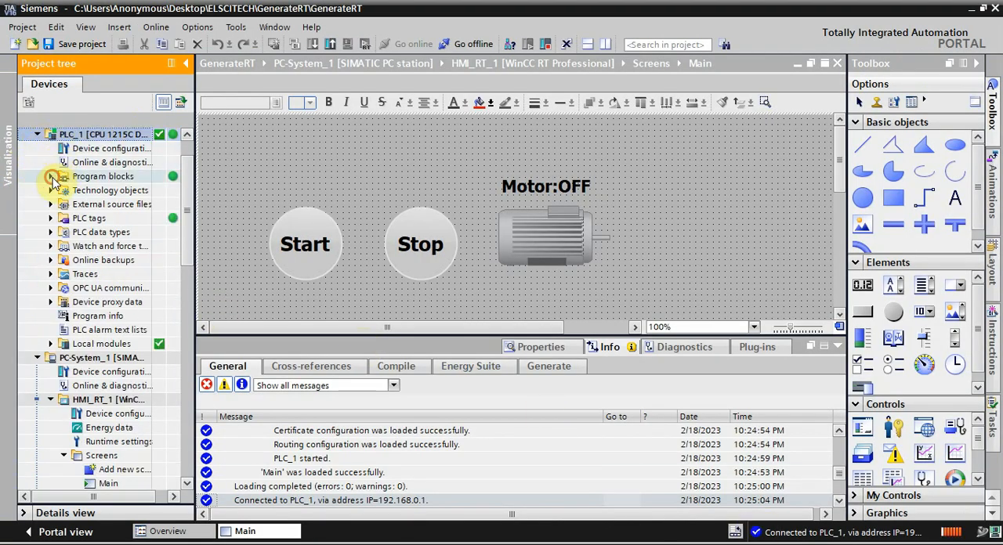
{"action": "left_click", "coordinate": [98, 179]}
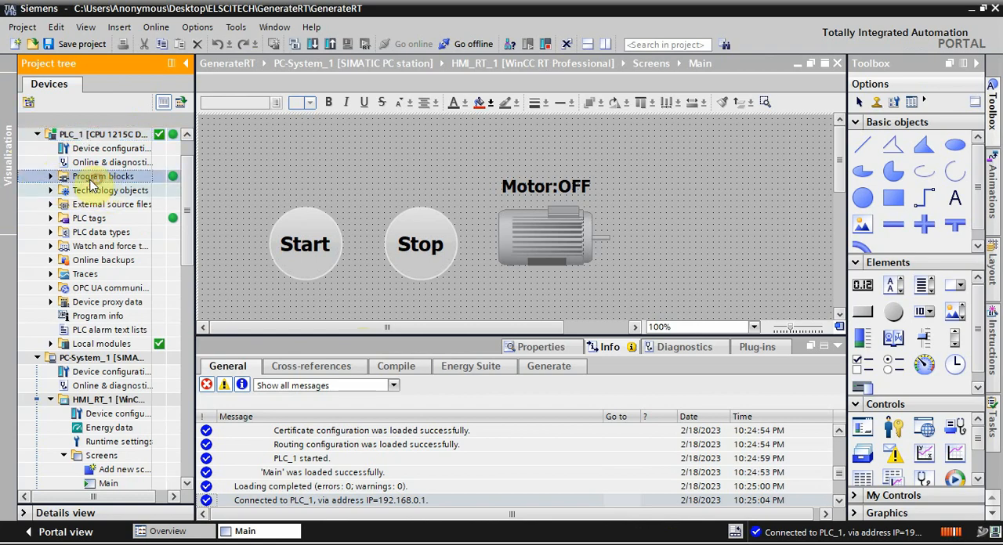
{"action": "left_click", "coordinate": [50, 176]}
{"action": "left_click", "coordinate": [92, 206]}
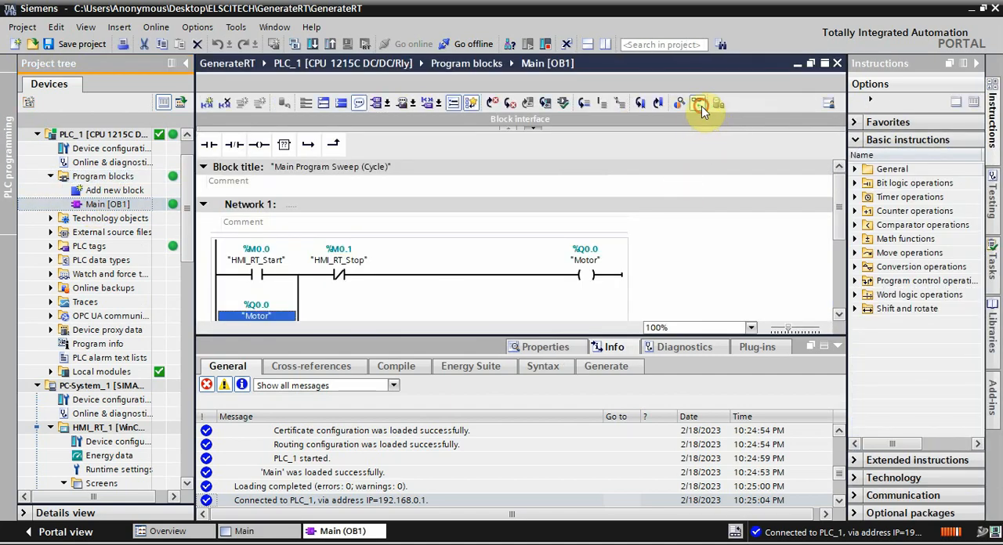
{"action": "left_click", "coordinate": [700, 106]}
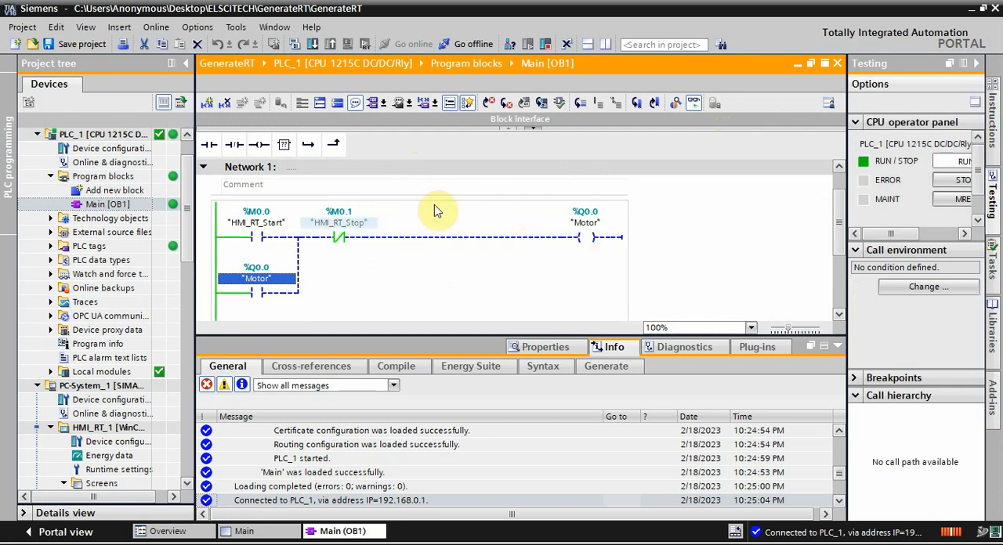
Step: Start the runtime simulation of PC-System_1 and test the motor with the Start and Stop buttons
{"action": "left_click", "coordinate": [92, 385]}
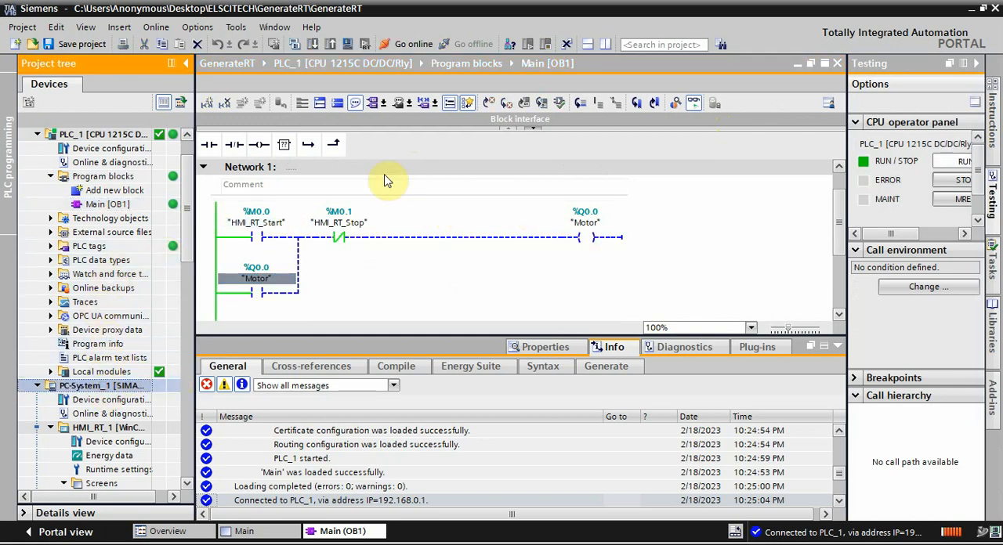
{"action": "left_click", "coordinate": [348, 44]}
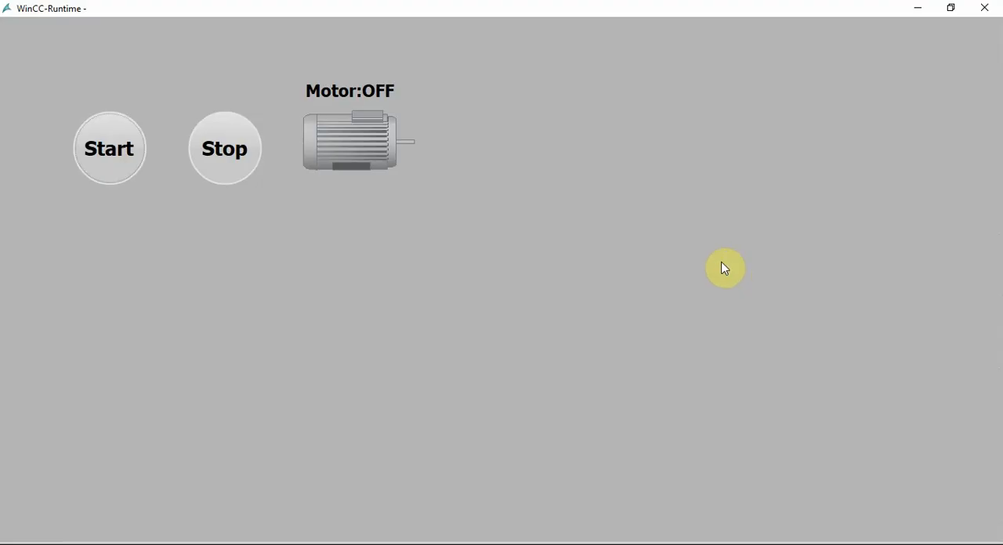
{"action": "left_click", "coordinate": [107, 154]}
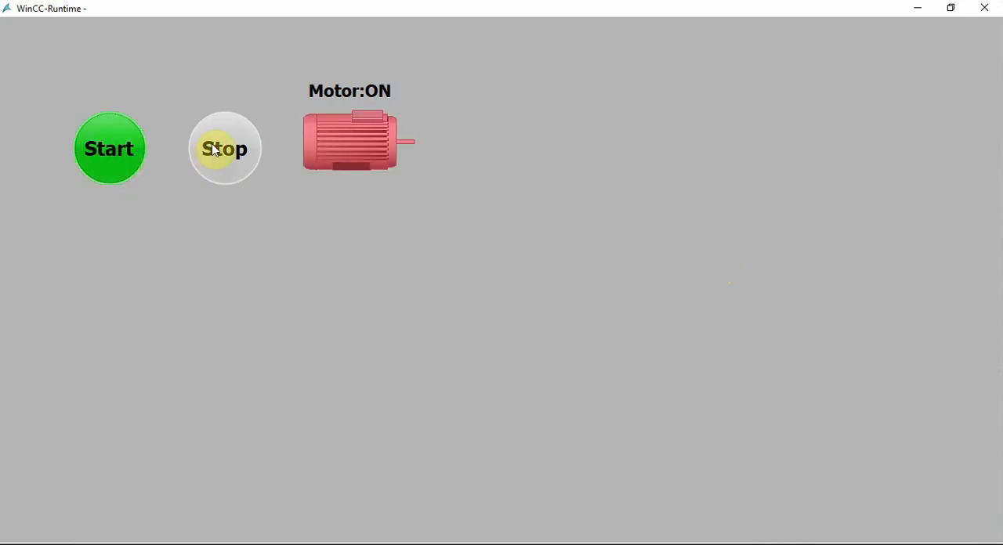
{"action": "left_click", "coordinate": [213, 147]}
{"action": "left_click", "coordinate": [112, 148]}
Step: Place a reduced runtime window beside the monitored ladder network and stop and start the motor while watching the logic
{"action": "double_click", "coordinate": [238, 16]}
{"action": "left_click_drag", "start_coordinate": [520, 65], "coordinate": [726, 81]}
{"action": "left_click", "coordinate": [846, 230]}
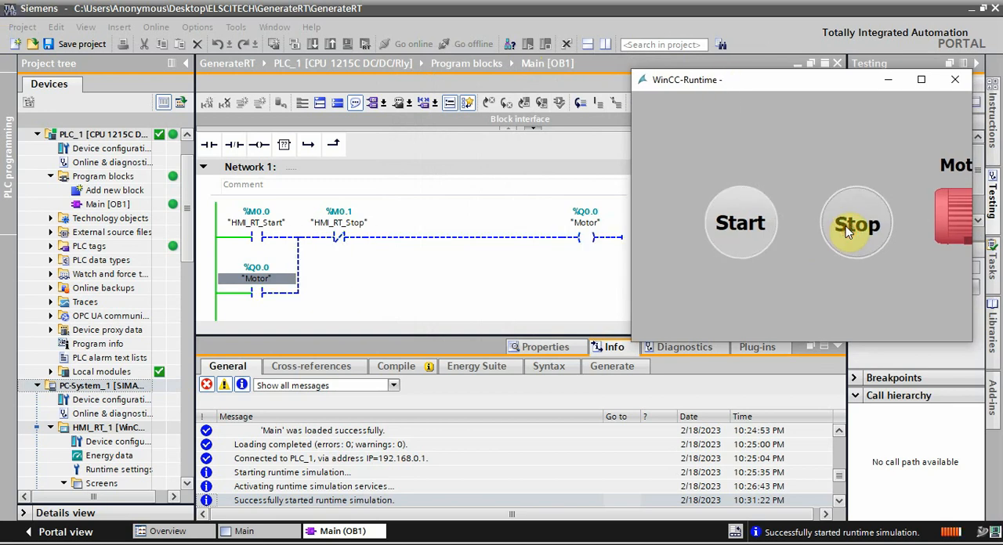
{"action": "left_click", "coordinate": [749, 225]}
{"action": "left_click", "coordinate": [855, 225]}
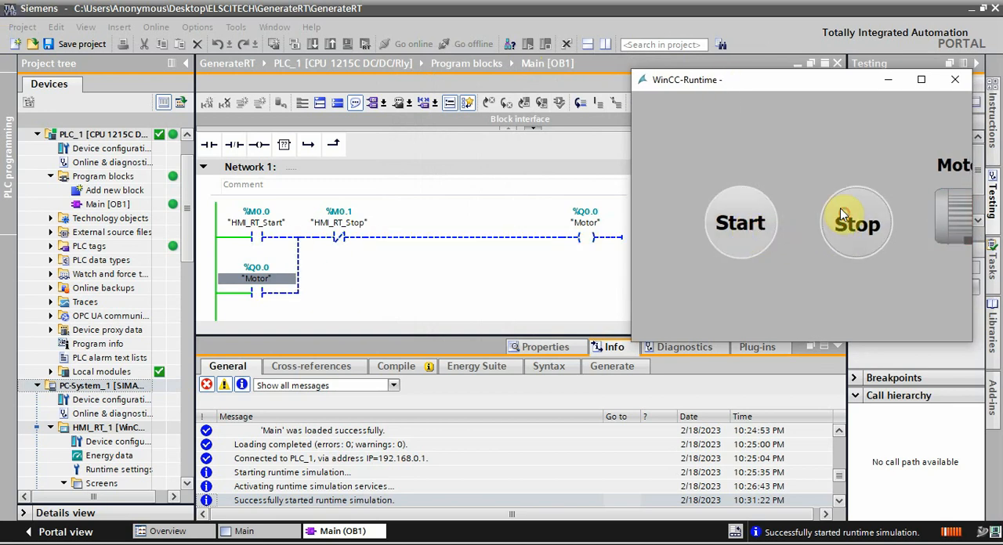
{"action": "left_click", "coordinate": [743, 227]}
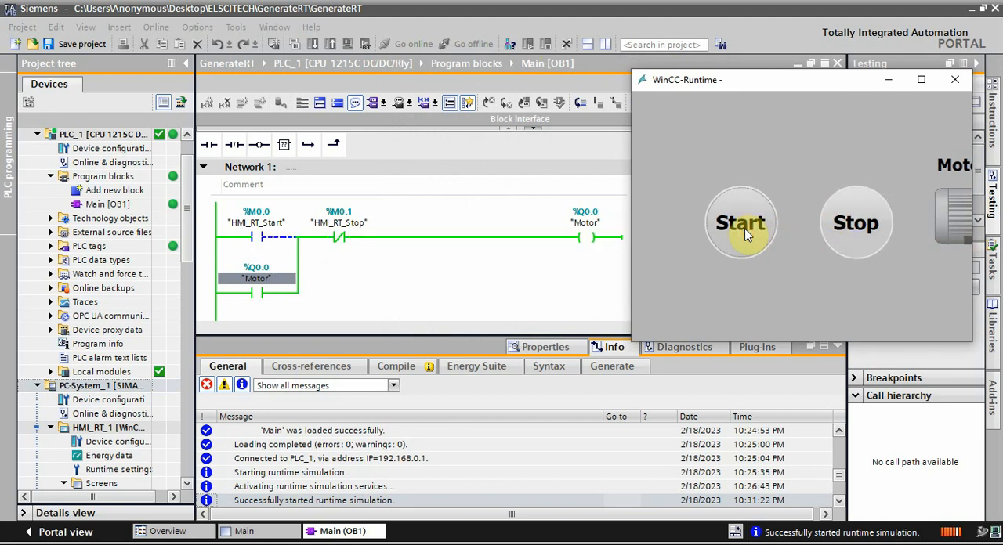
Step: Close the WinCC runtime window and deactivate the runtime
{"action": "left_click", "coordinate": [960, 87]}
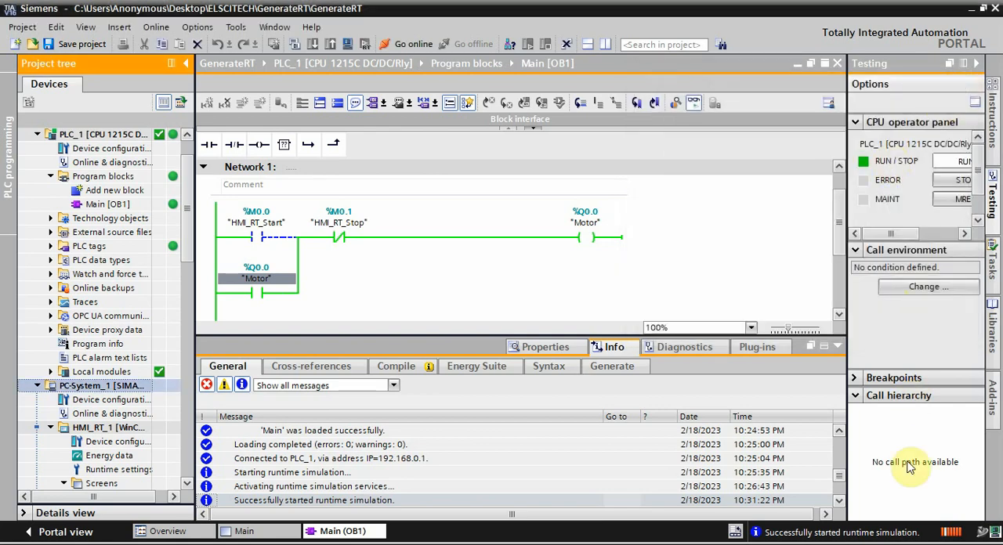
{"action": "left_click", "coordinate": [839, 543]}
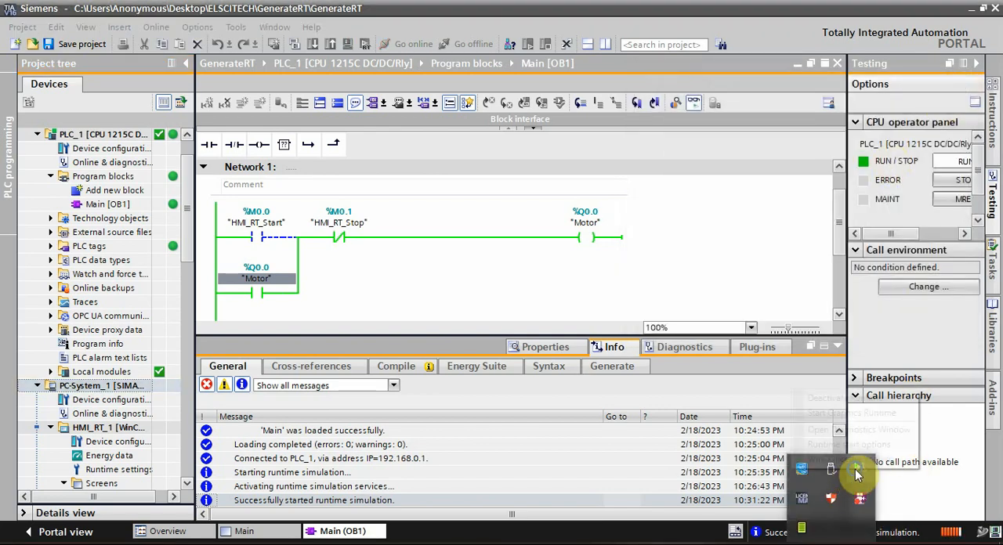
{"action": "right_click", "coordinate": [835, 472]}
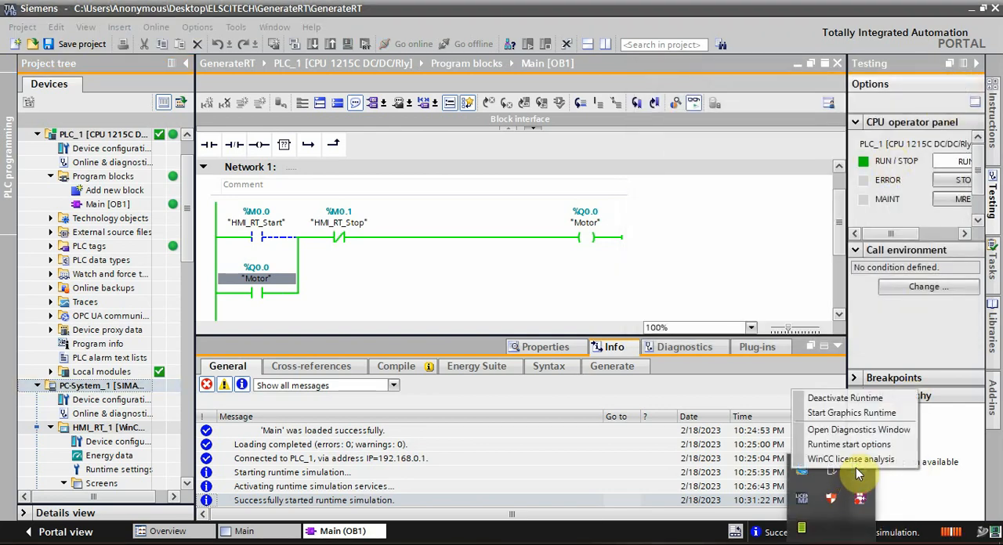
{"action": "left_click", "coordinate": [859, 402]}
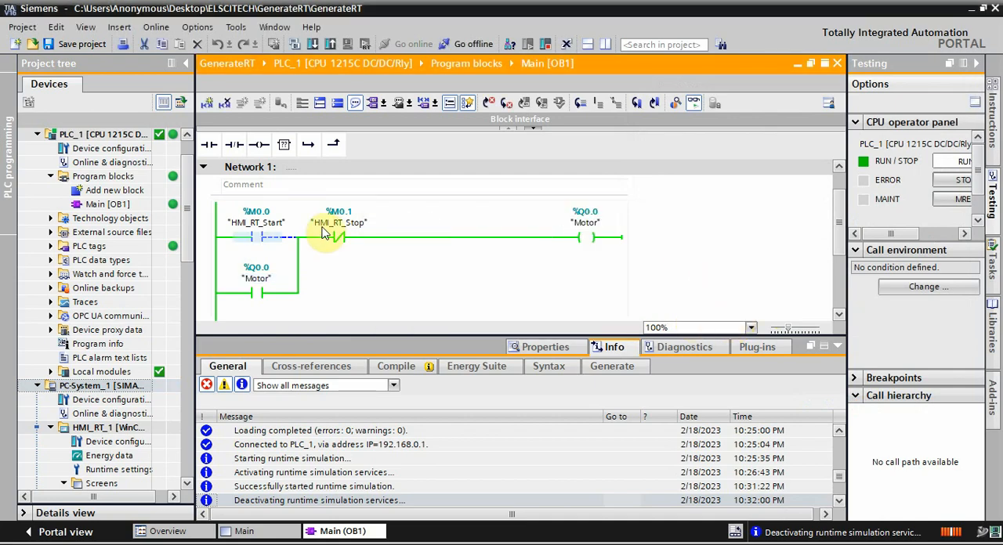
Step: Take PLC_1 offline
{"action": "left_click", "coordinate": [118, 176]}
{"action": "left_click", "coordinate": [94, 133]}
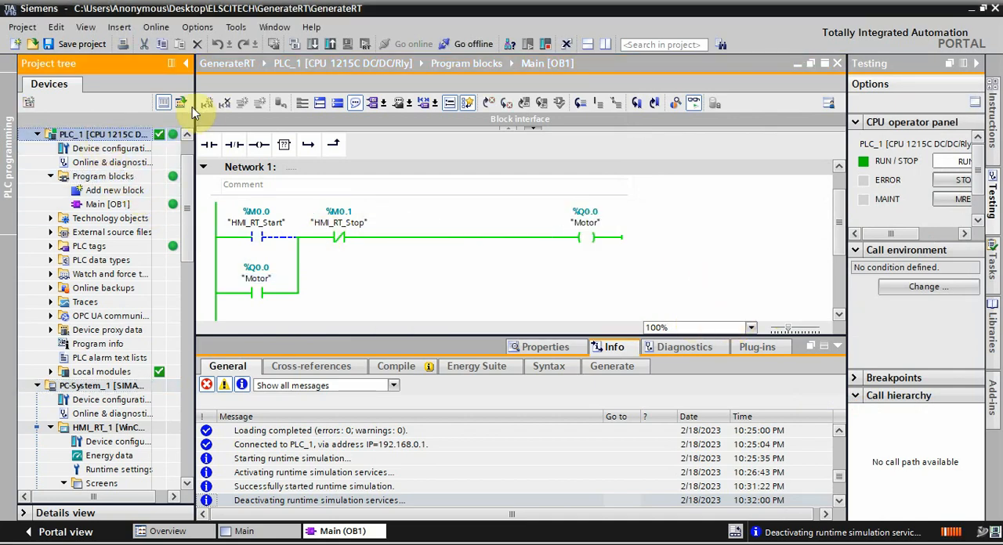
{"action": "left_click", "coordinate": [456, 45]}
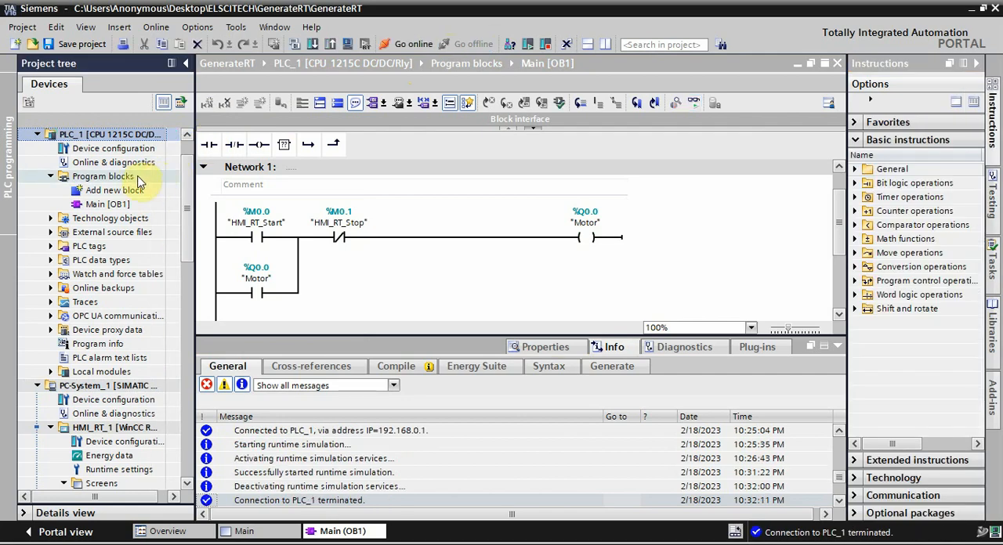
{"action": "left_click", "coordinate": [92, 385]}
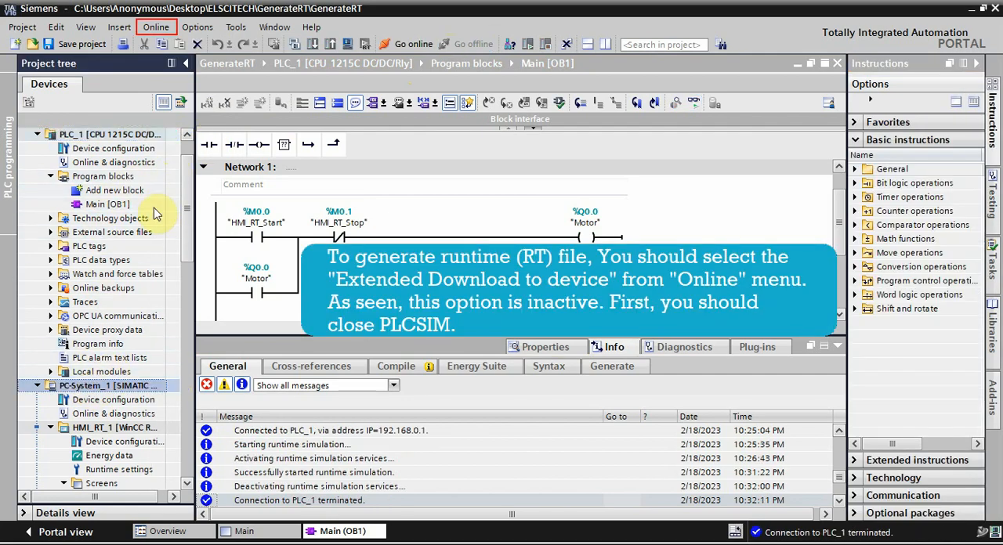
{"action": "left_click", "coordinate": [171, 33]}
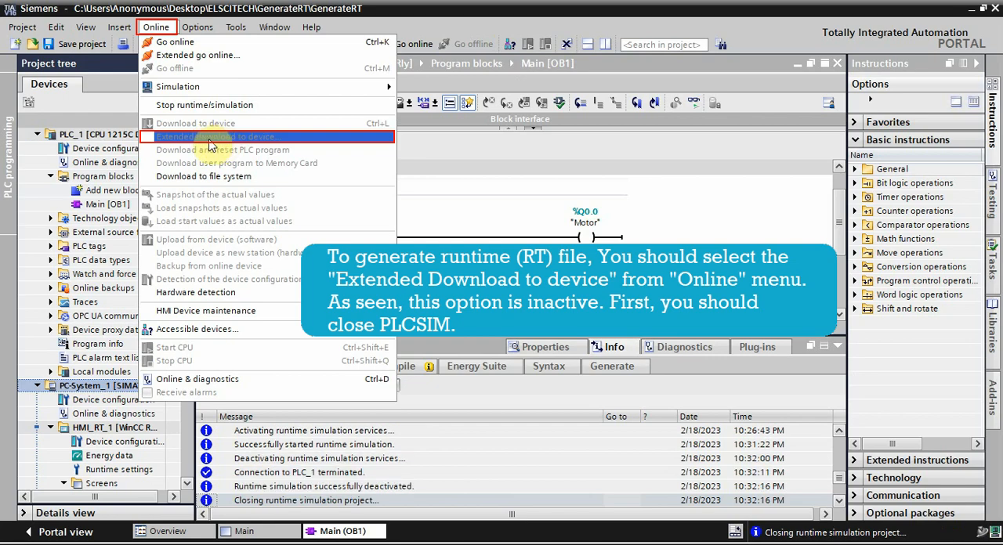
{"action": "left_click", "coordinate": [407, 220]}
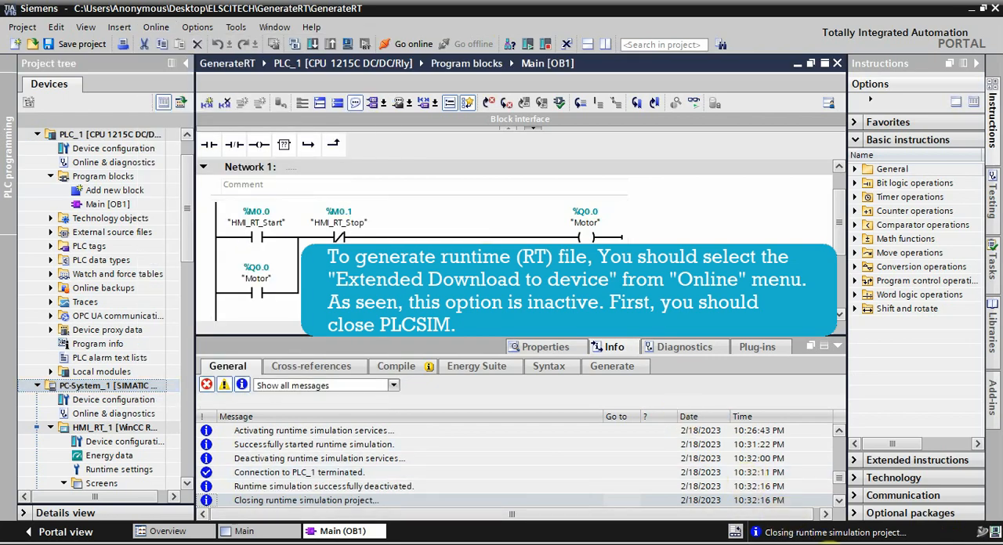
Step: Switch to S7-PLCSIM and close the PLC simulator
{"action": "left_click", "coordinate": [831, 544]}
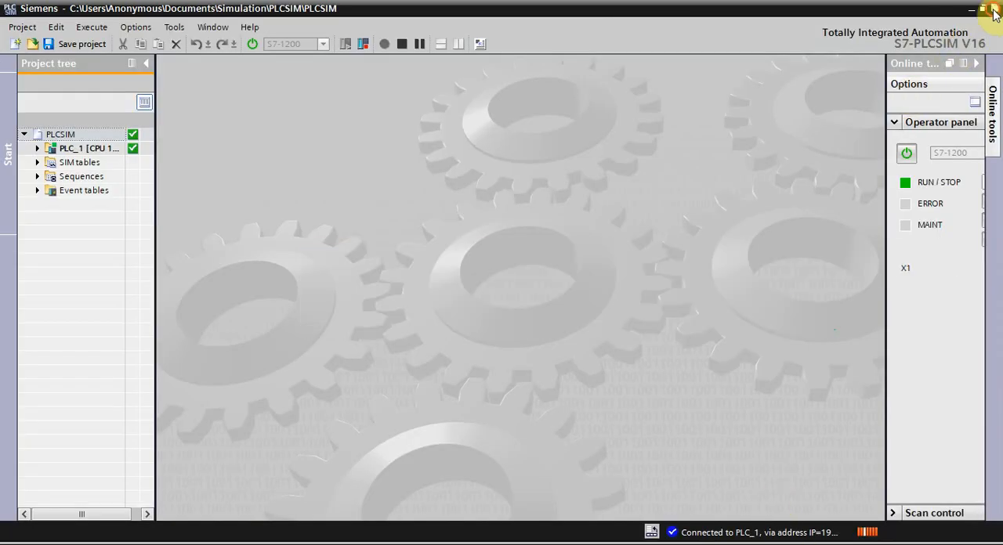
{"action": "left_click", "coordinate": [994, 11]}
{"action": "left_click", "coordinate": [495, 305]}
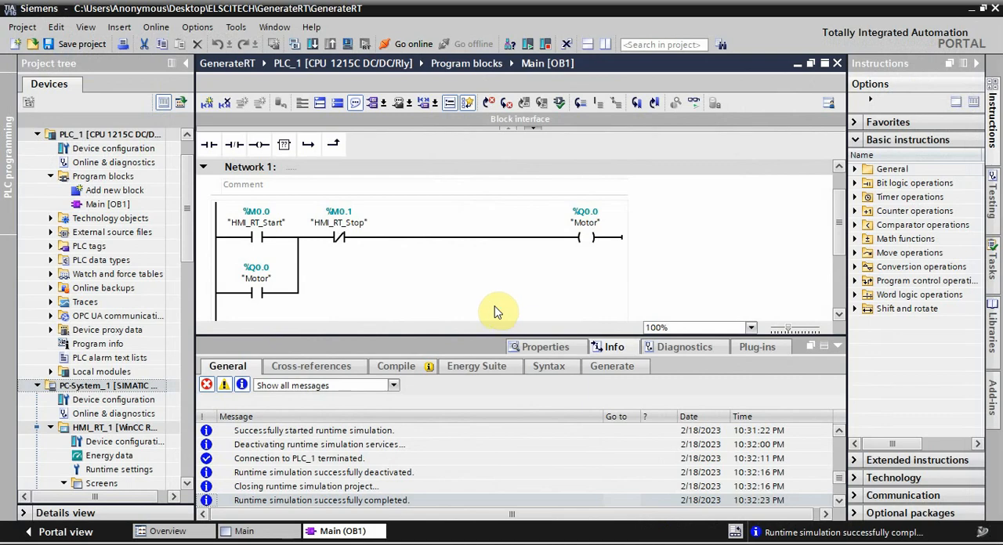
Step: Open the extended download to device for PC-System_1
{"action": "left_click", "coordinate": [117, 414]}
{"action": "left_click", "coordinate": [110, 385]}
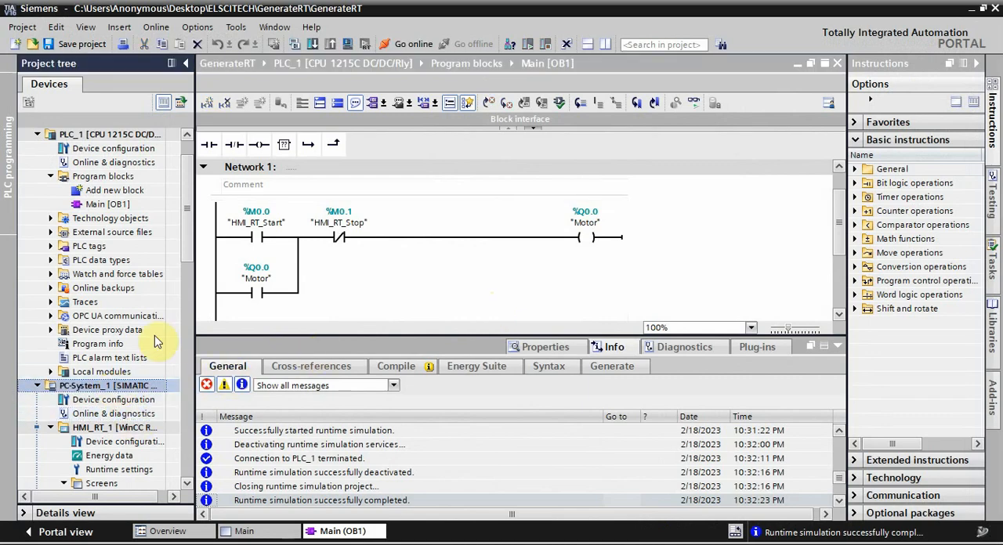
{"action": "left_click", "coordinate": [156, 27]}
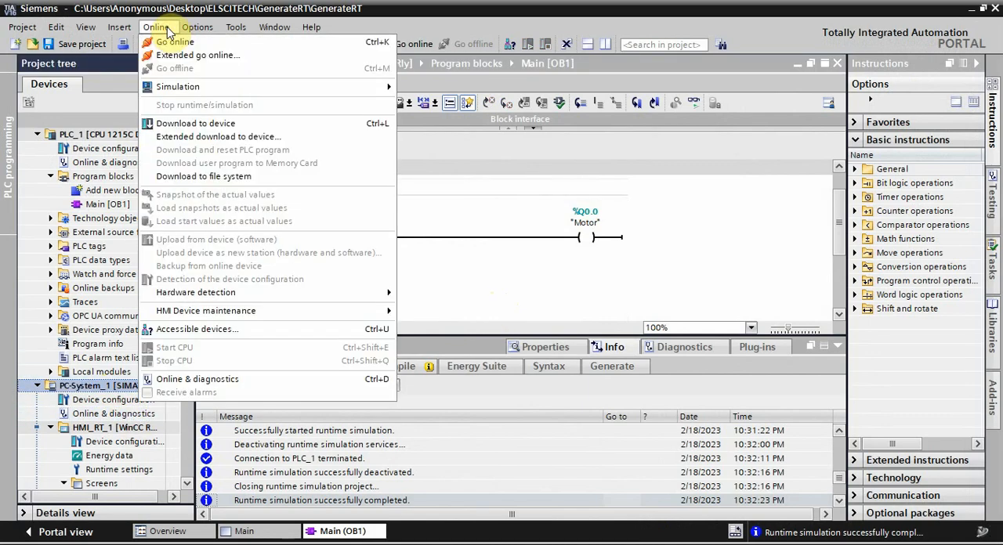
{"action": "left_click", "coordinate": [207, 138]}
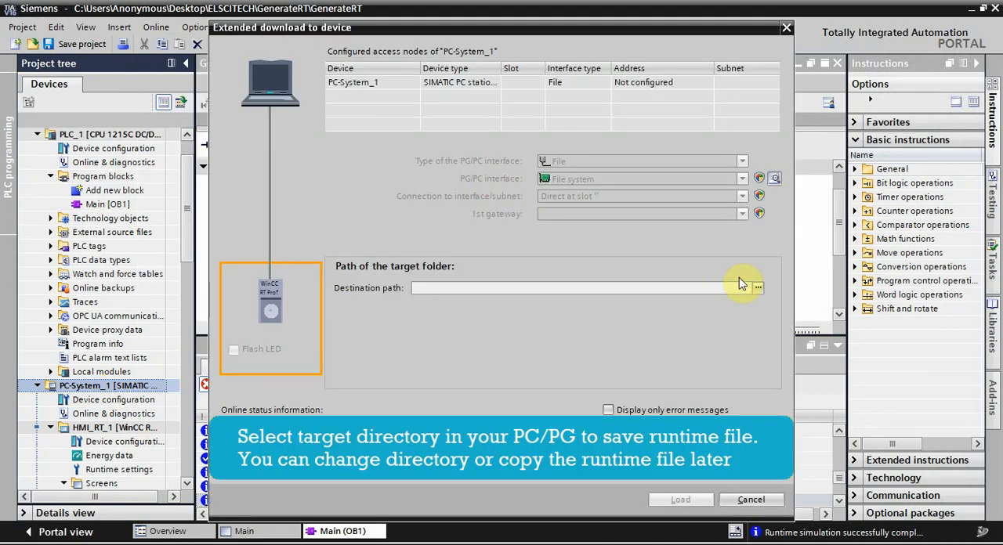
Step: Create a folder named RT File inside the desktop's ELSCITECH folder and set it as the download's destination path
{"action": "left_click", "coordinate": [758, 287]}
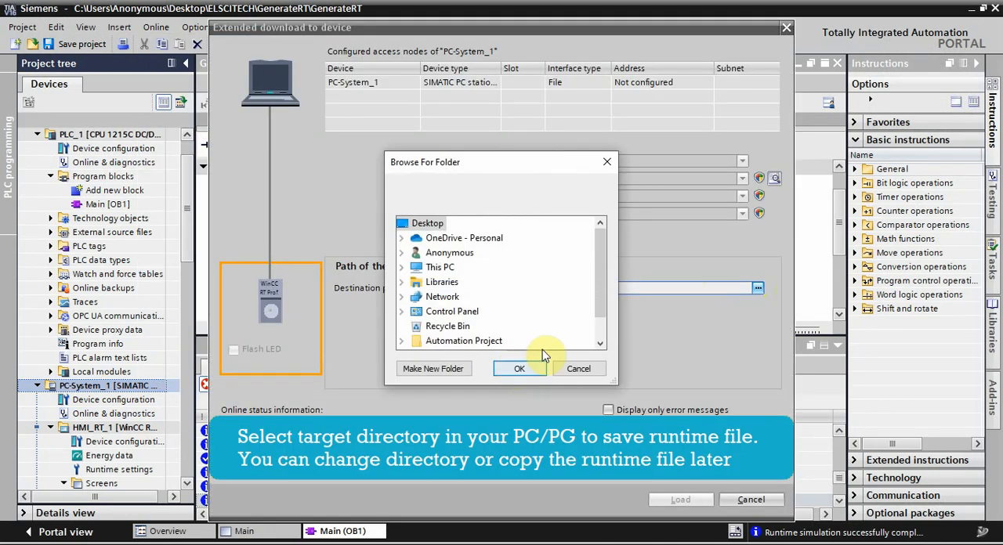
{"action": "scroll", "coordinate": [599, 303], "scroll_direction": "down", "scroll_amount": 1}
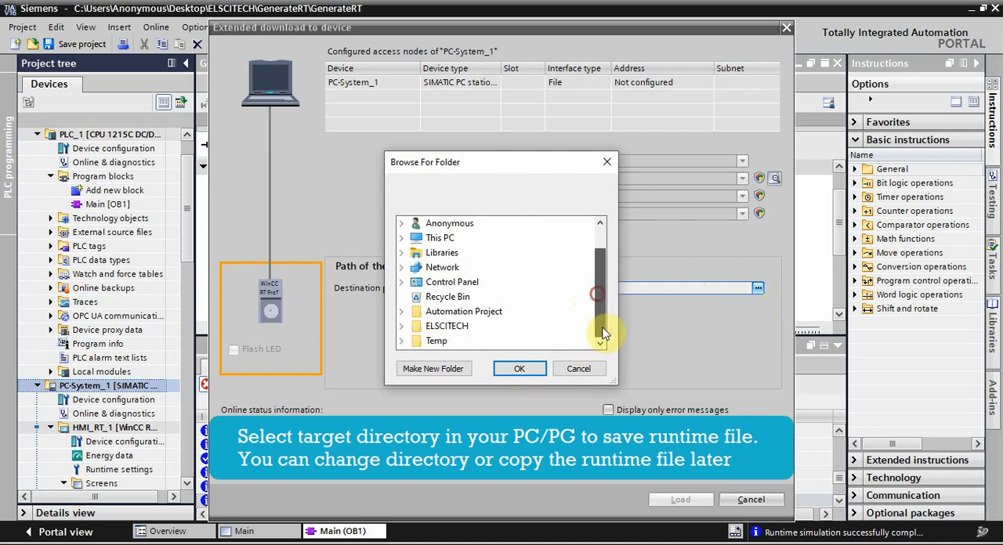
{"action": "left_click", "coordinate": [407, 330]}
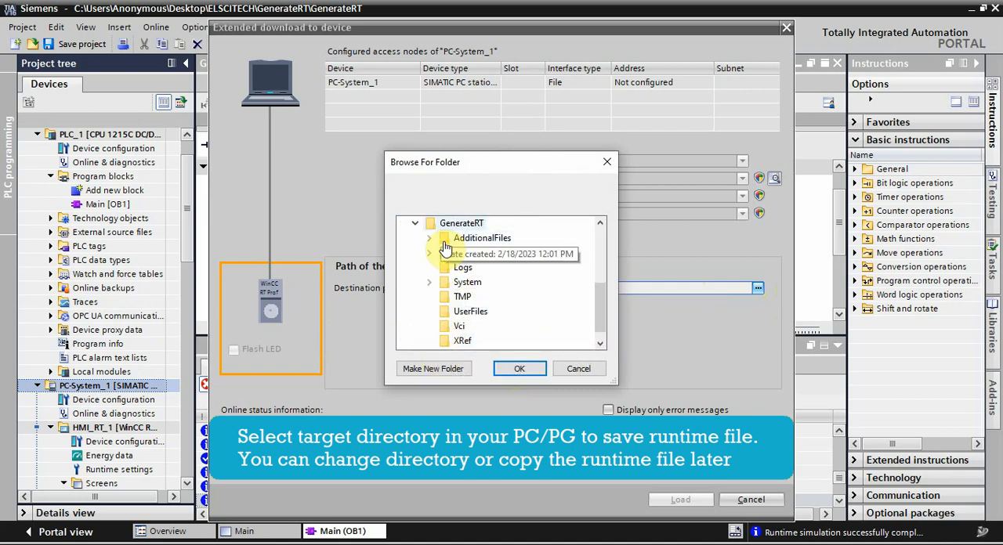
{"action": "left_click", "coordinate": [601, 223]}
{"action": "left_click", "coordinate": [601, 223]}
{"action": "left_click", "coordinate": [601, 224]}
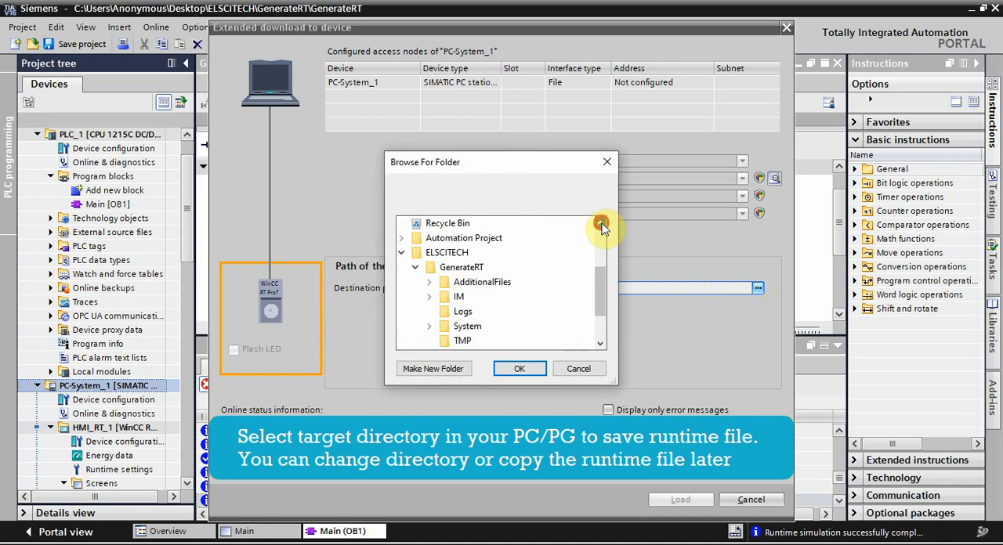
{"action": "left_click", "coordinate": [444, 255]}
{"action": "left_click", "coordinate": [429, 369]}
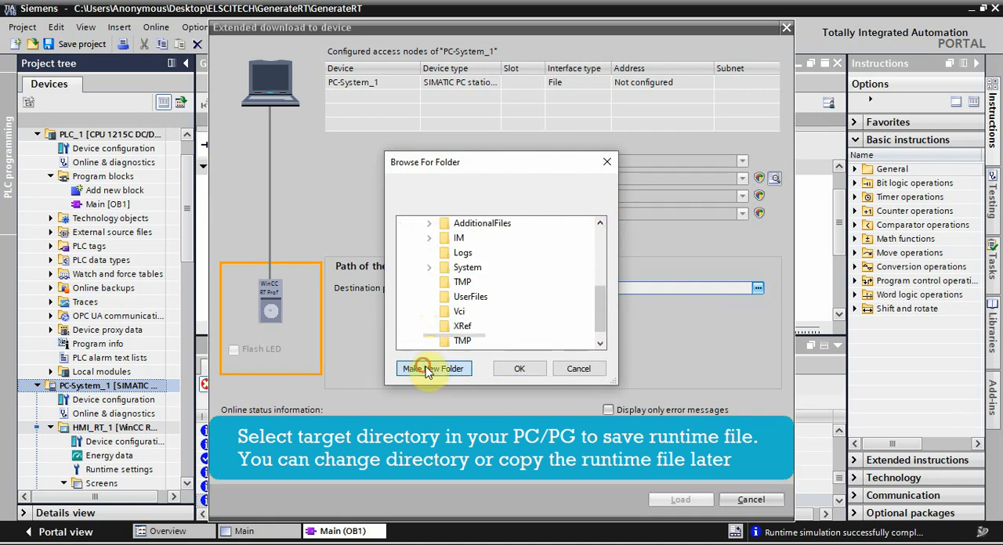
{"action": "type", "text": "RT"}
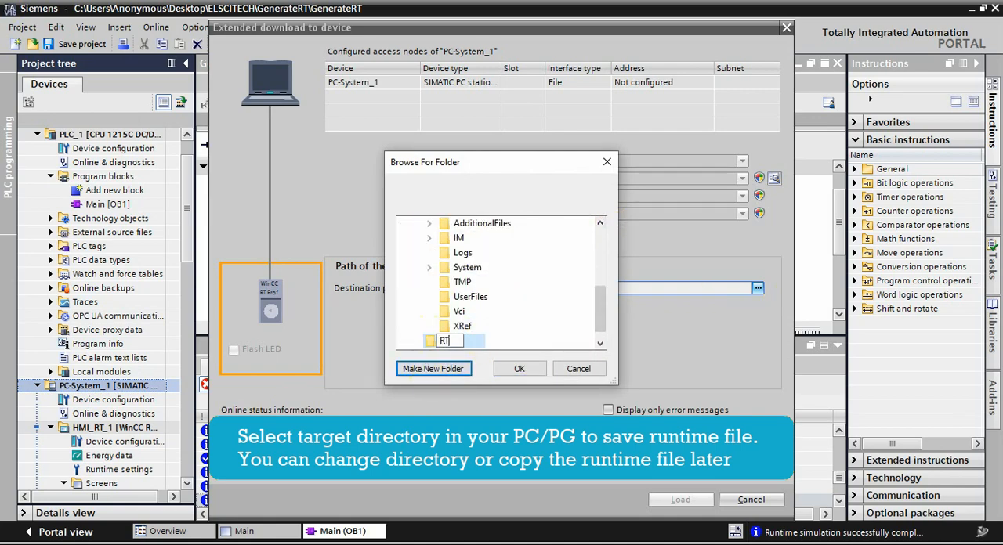
{"action": "type", "text": " File"}
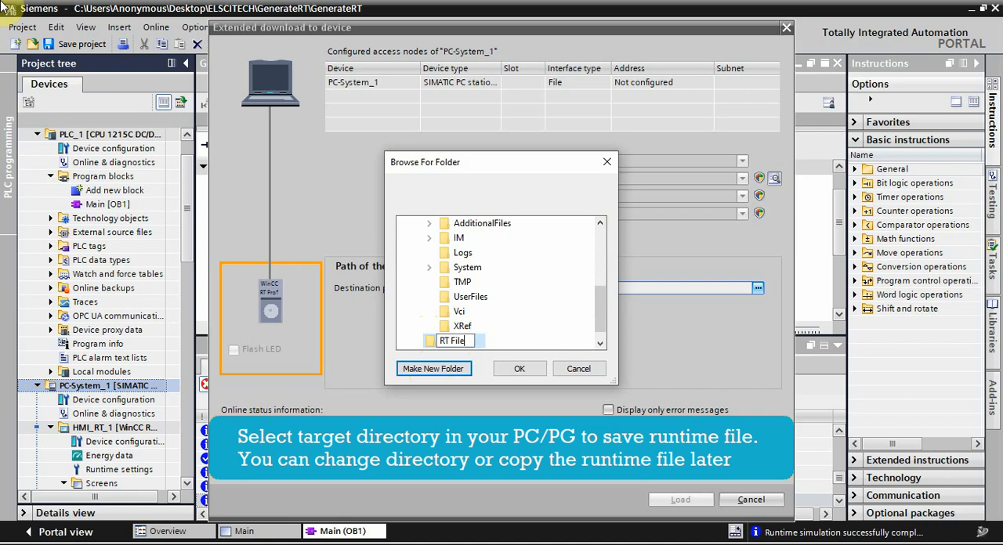
{"action": "key", "text": "Return"}
{"action": "left_click", "coordinate": [516, 368]}
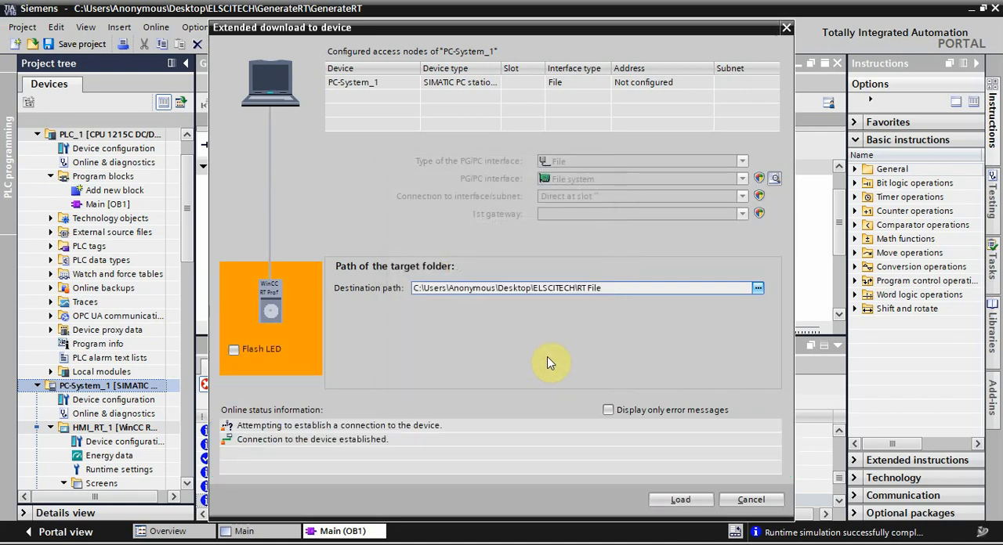
Step: Load HMI_RT_1 into the destination folder with the Runtime start, Reset and Autostart actions accepted
{"action": "left_click", "coordinate": [665, 499]}
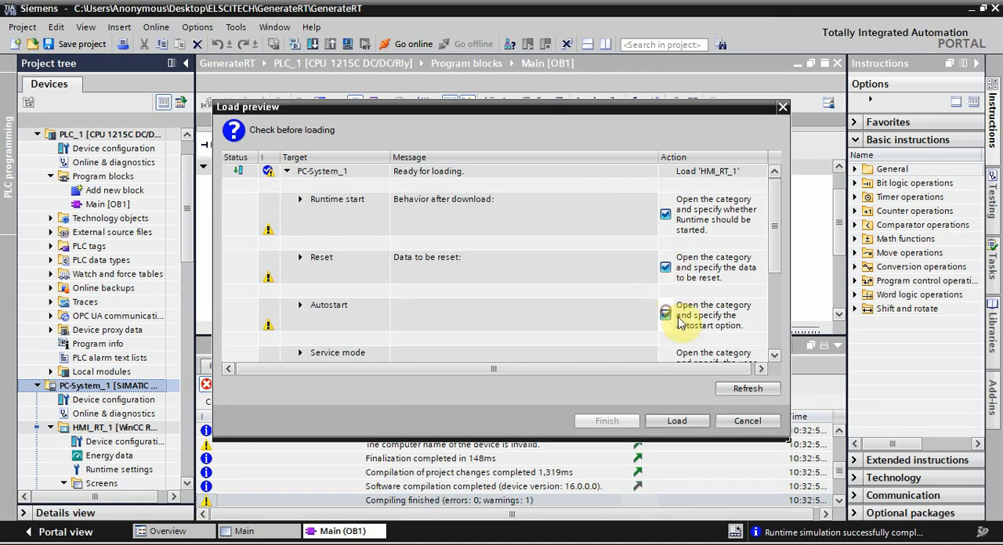
{"action": "left_click_drag", "start_coordinate": [774, 223], "coordinate": [776, 240]}
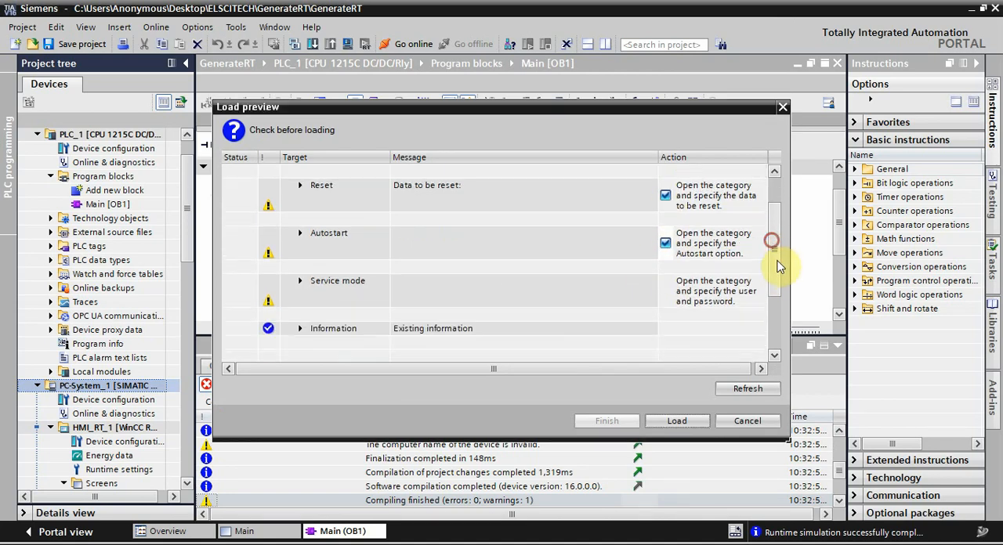
{"action": "left_click", "coordinate": [678, 421]}
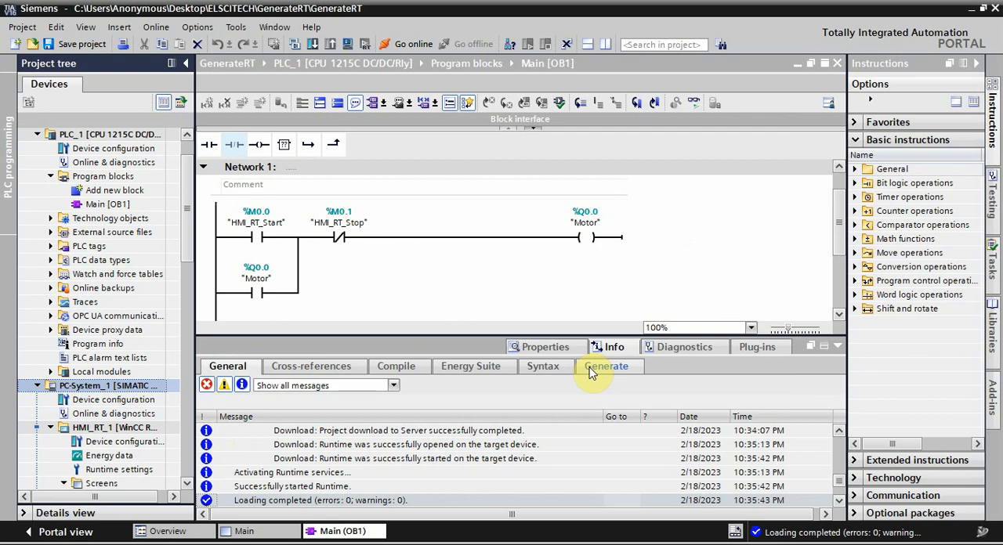
Step: Bring up the running WinCC-Runtime window and maximize it to view the motor screen
{"action": "left_click", "coordinate": [793, 544]}
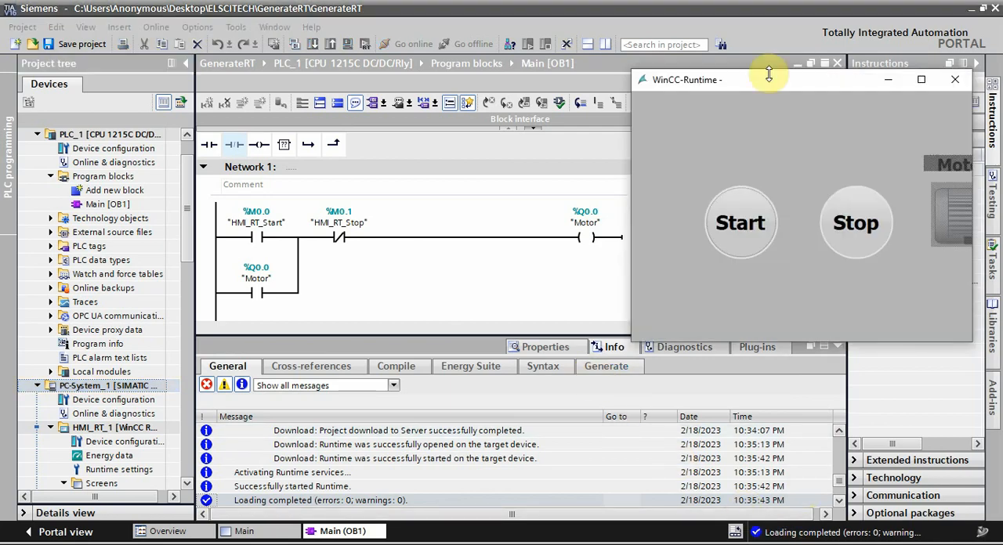
{"action": "left_click_drag", "start_coordinate": [775, 80], "coordinate": [721, 62]}
{"action": "left_click", "coordinate": [799, 65]}
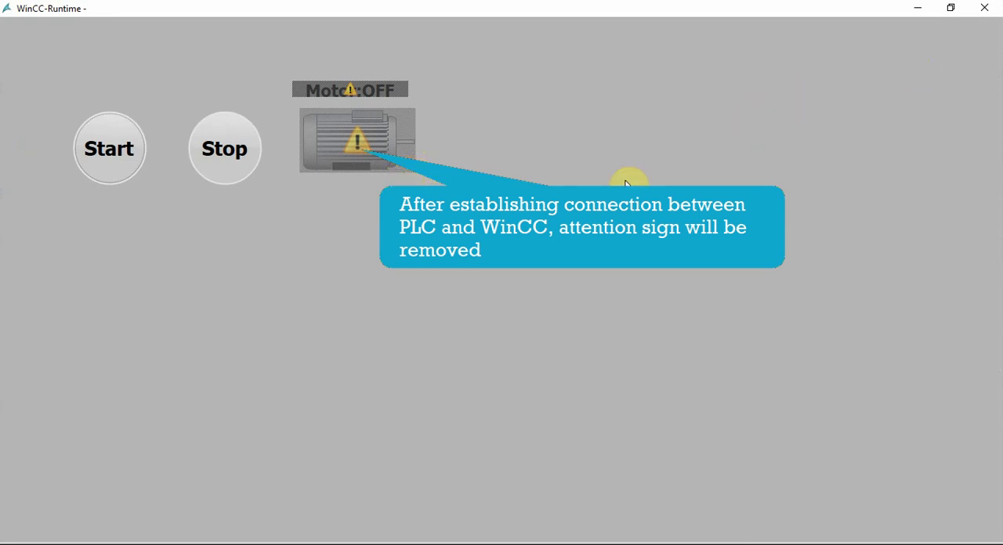
Step: Switch to File Explorer, open the RT File folder in the desktop's ELSCITECH folder and select the pc-system_1 runtime file
{"action": "left_click", "coordinate": [44, 543]}
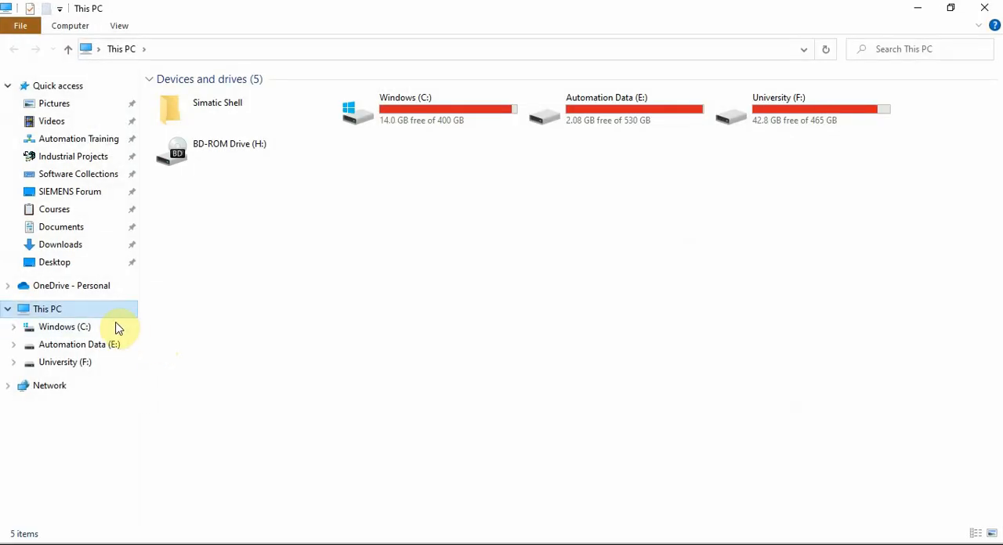
{"action": "left_click", "coordinate": [72, 263]}
{"action": "left_click", "coordinate": [270, 118]}
{"action": "double_click", "coordinate": [270, 118]}
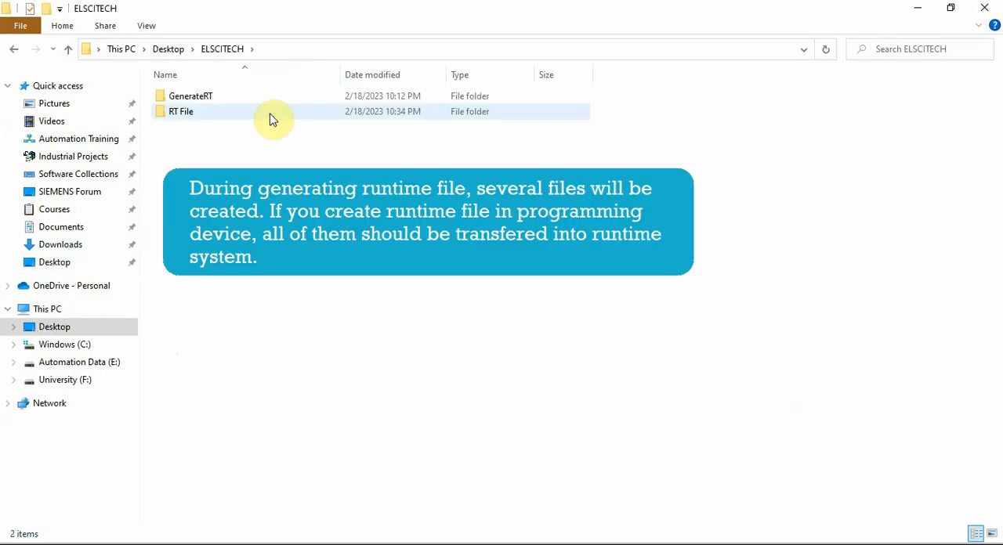
{"action": "double_click", "coordinate": [237, 111]}
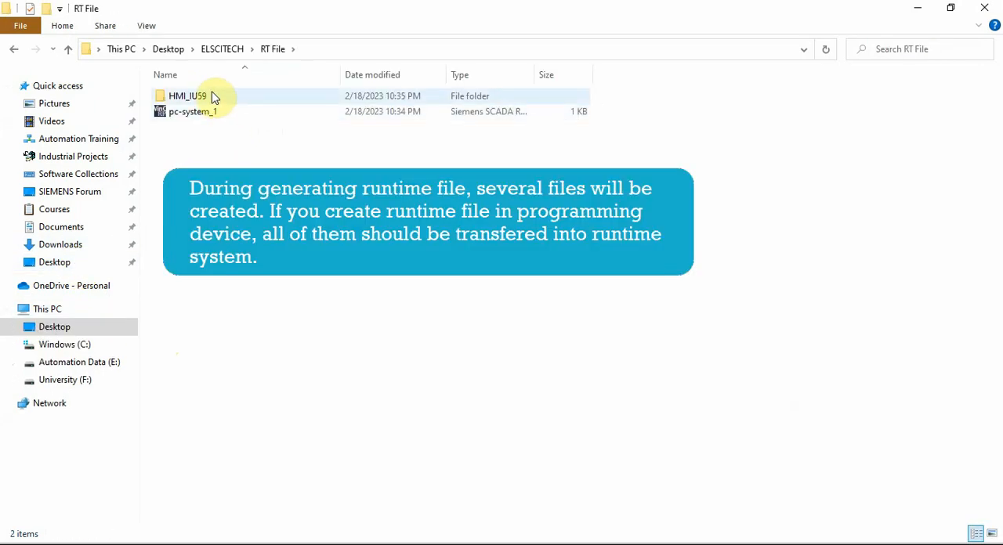
{"action": "left_click", "coordinate": [218, 123]}
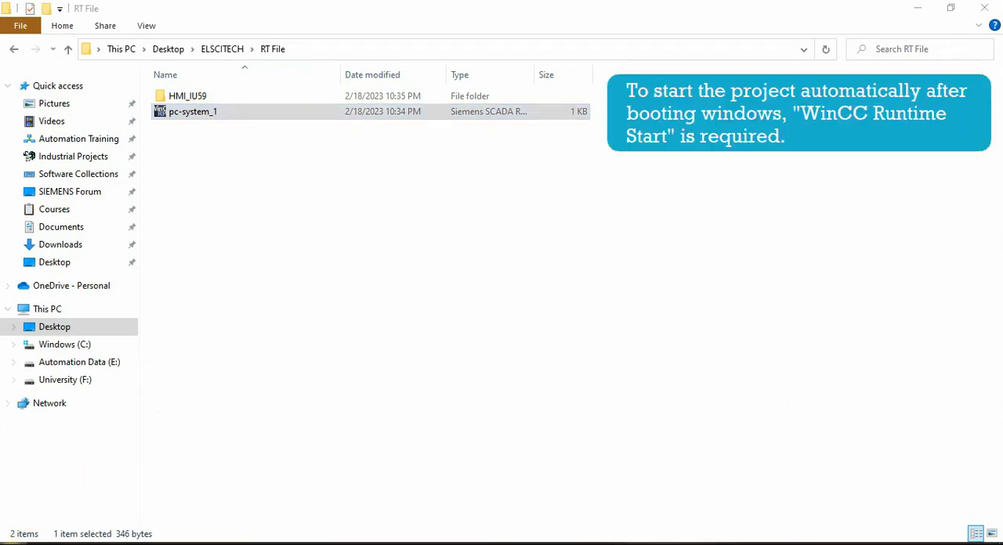
Step: Search Windows for wincc and launch WinCC Runtime Start
{"action": "key", "text": "super"}
{"action": "type", "text": "i"}
{"action": "key", "text": "BackSpace"}
{"action": "type", "text": "w"}
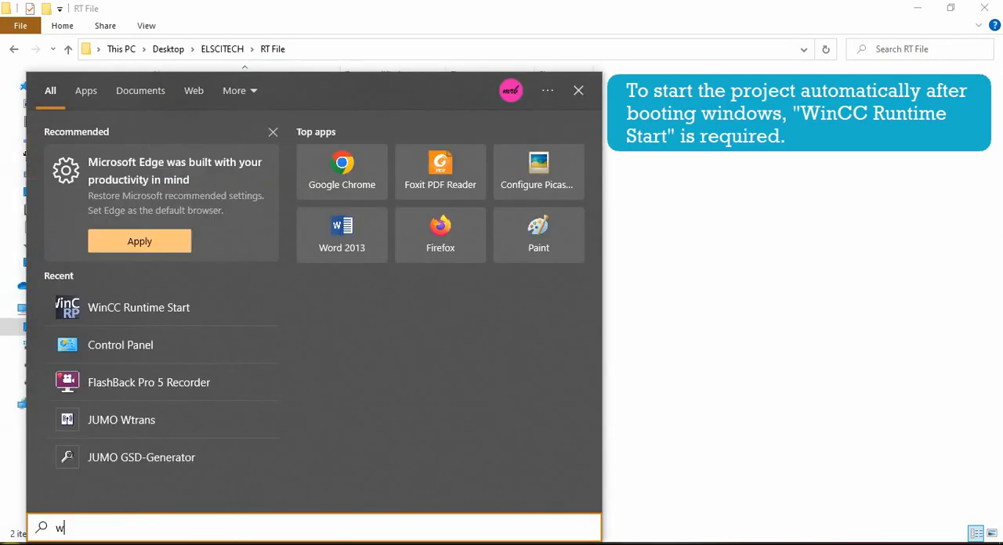
{"action": "type", "text": "incc"}
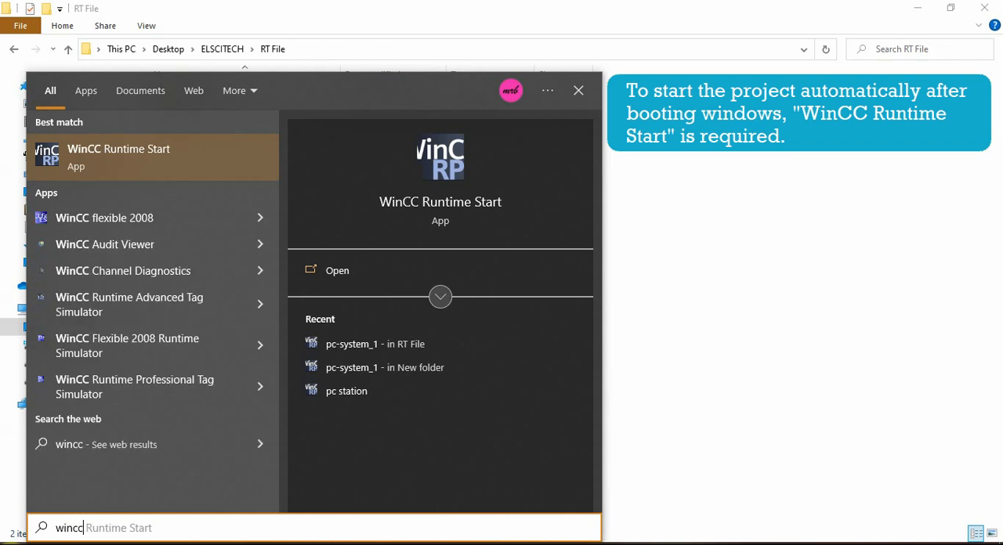
{"action": "key", "text": "Return"}
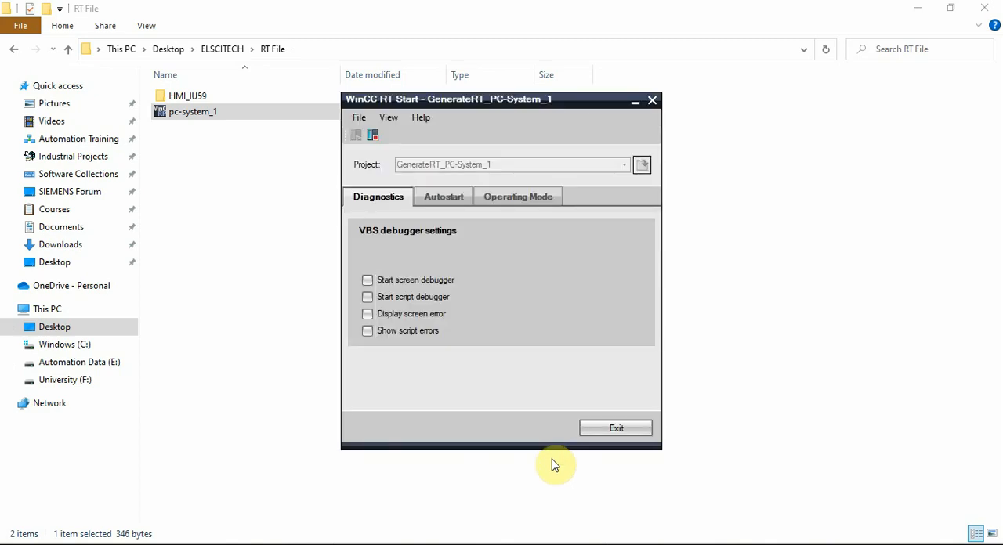
Step: Select pc-system_1 from the RT File folder as the autostart project, keeping Autostart enabled, and apply the settings
{"action": "left_click", "coordinate": [454, 208]}
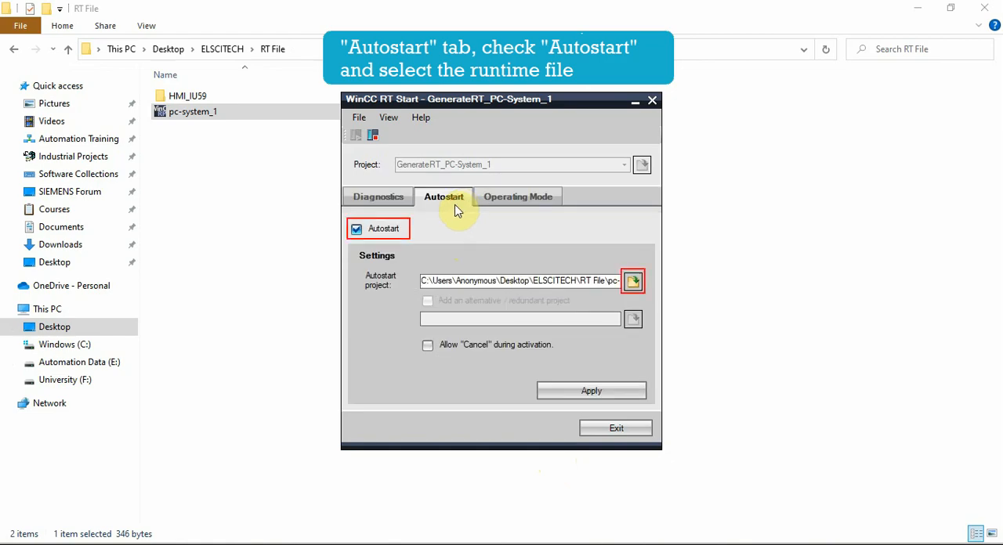
{"action": "left_click", "coordinate": [632, 282]}
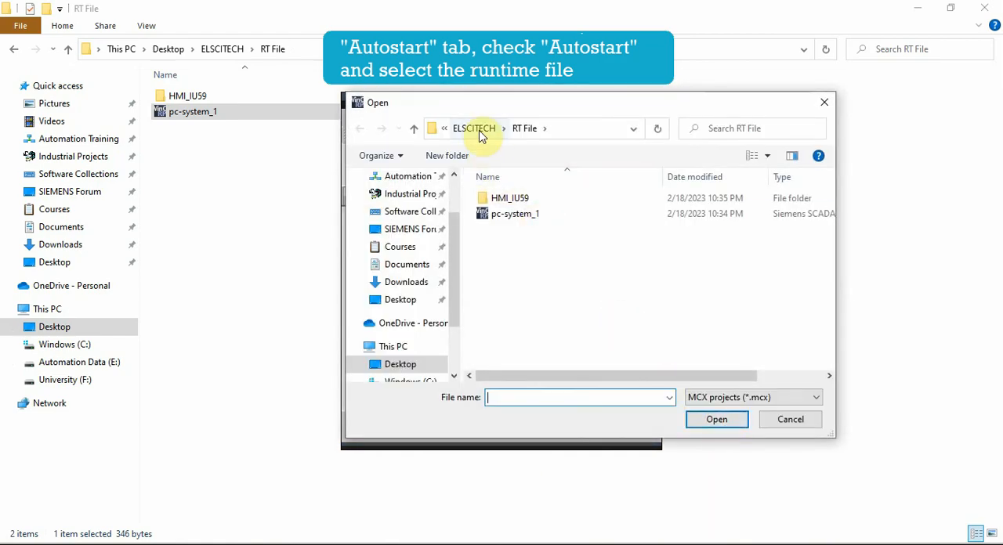
{"action": "double_click", "coordinate": [511, 213]}
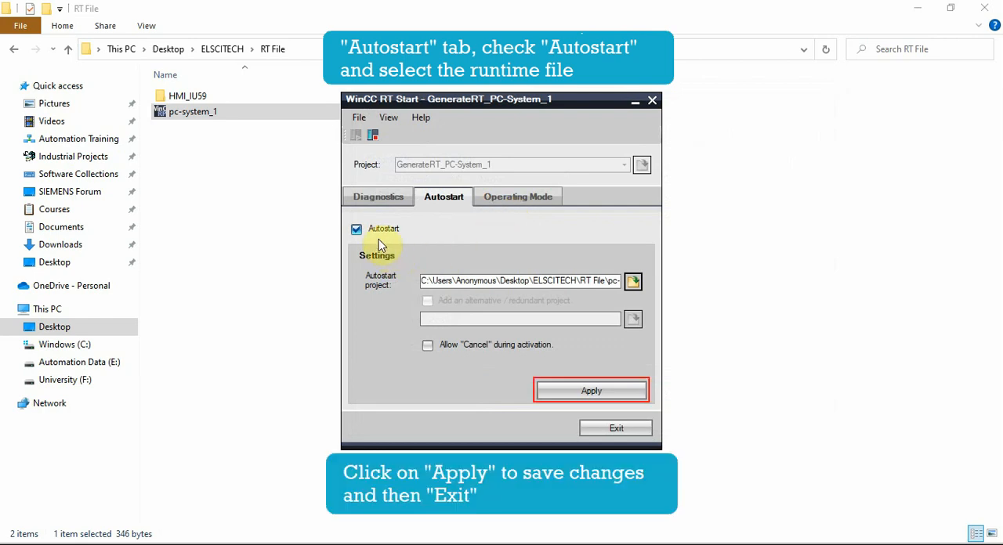
{"action": "left_click", "coordinate": [548, 390]}
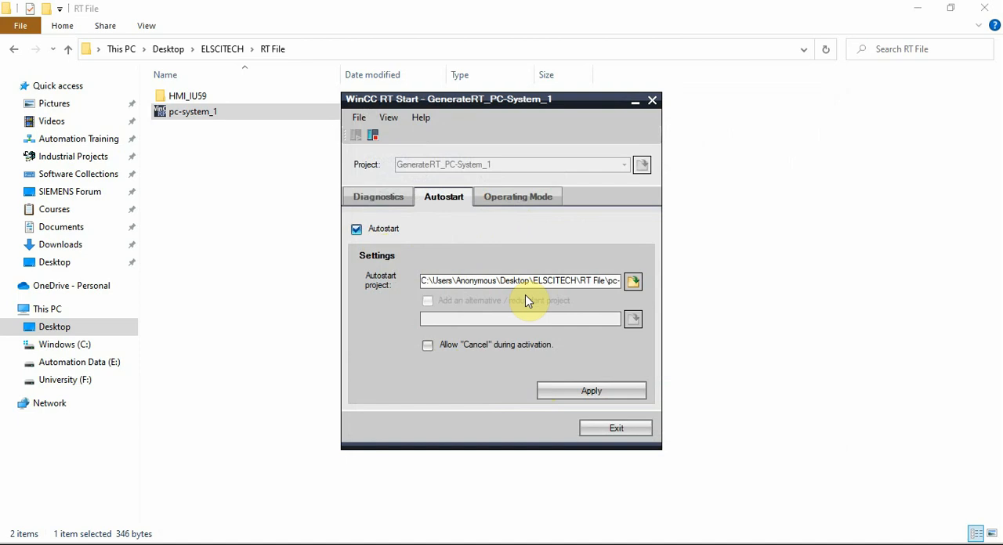
Step: Exit WinCC RT Start using the "End WinCC RT Start." option
{"action": "left_click", "coordinate": [608, 432]}
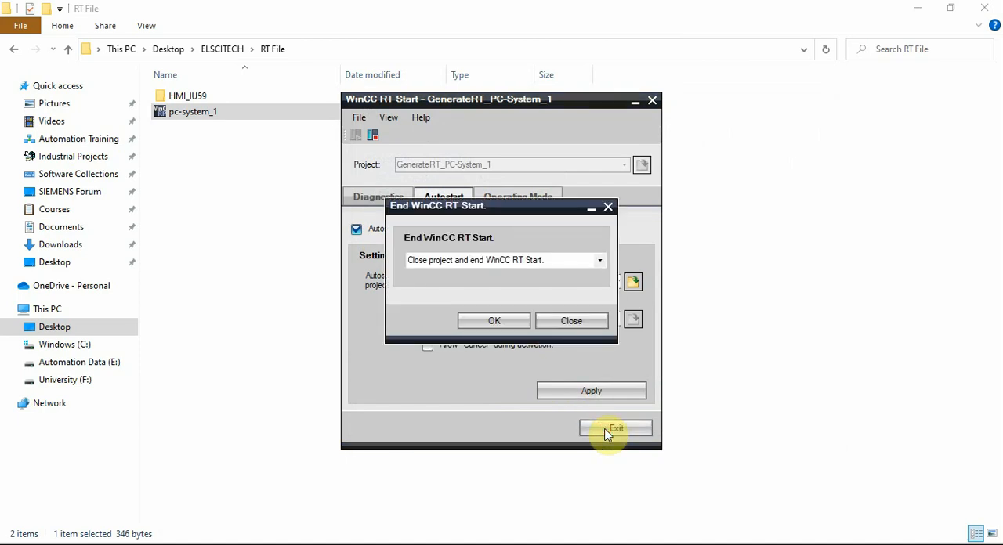
{"action": "left_click", "coordinate": [577, 269]}
{"action": "left_click", "coordinate": [594, 270]}
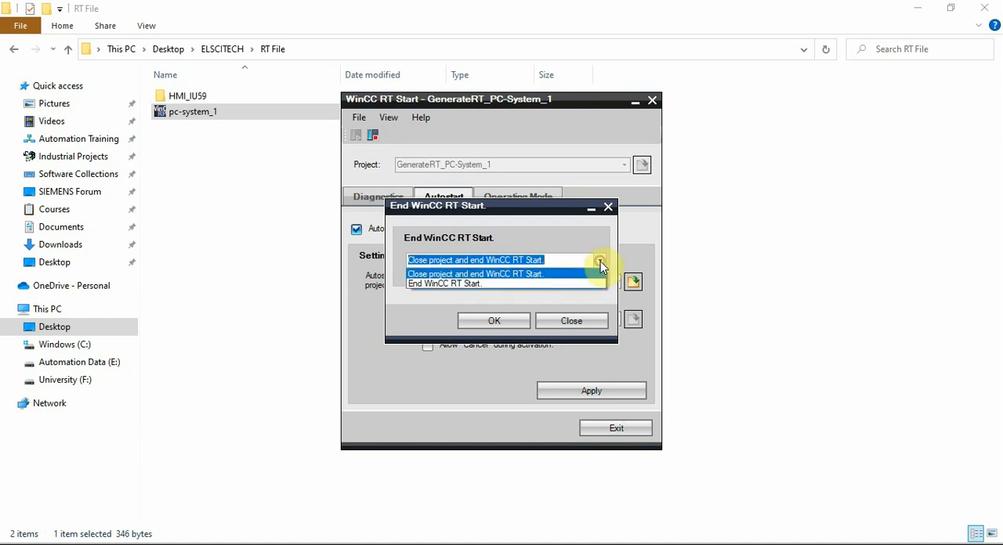
{"action": "left_click", "coordinate": [528, 289]}
{"action": "left_click", "coordinate": [500, 324]}
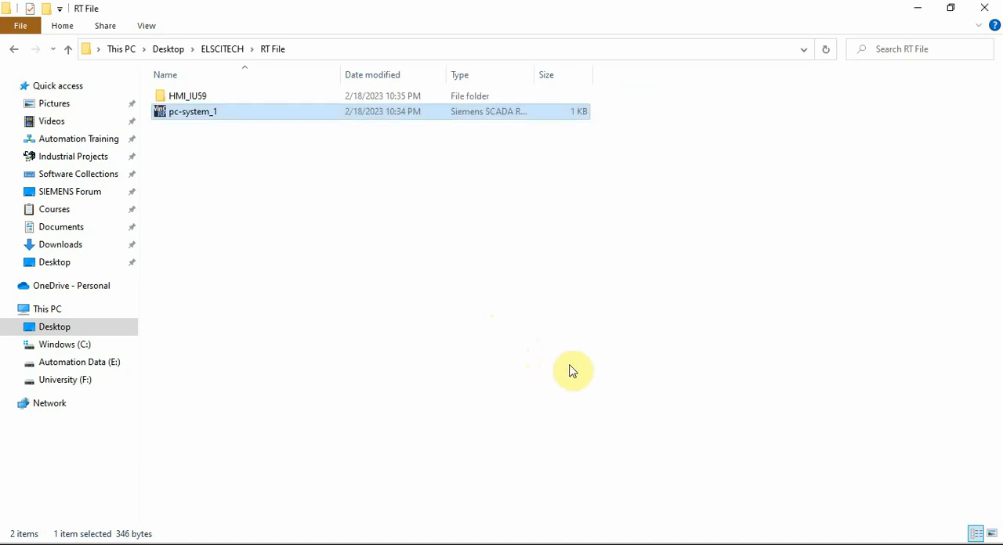